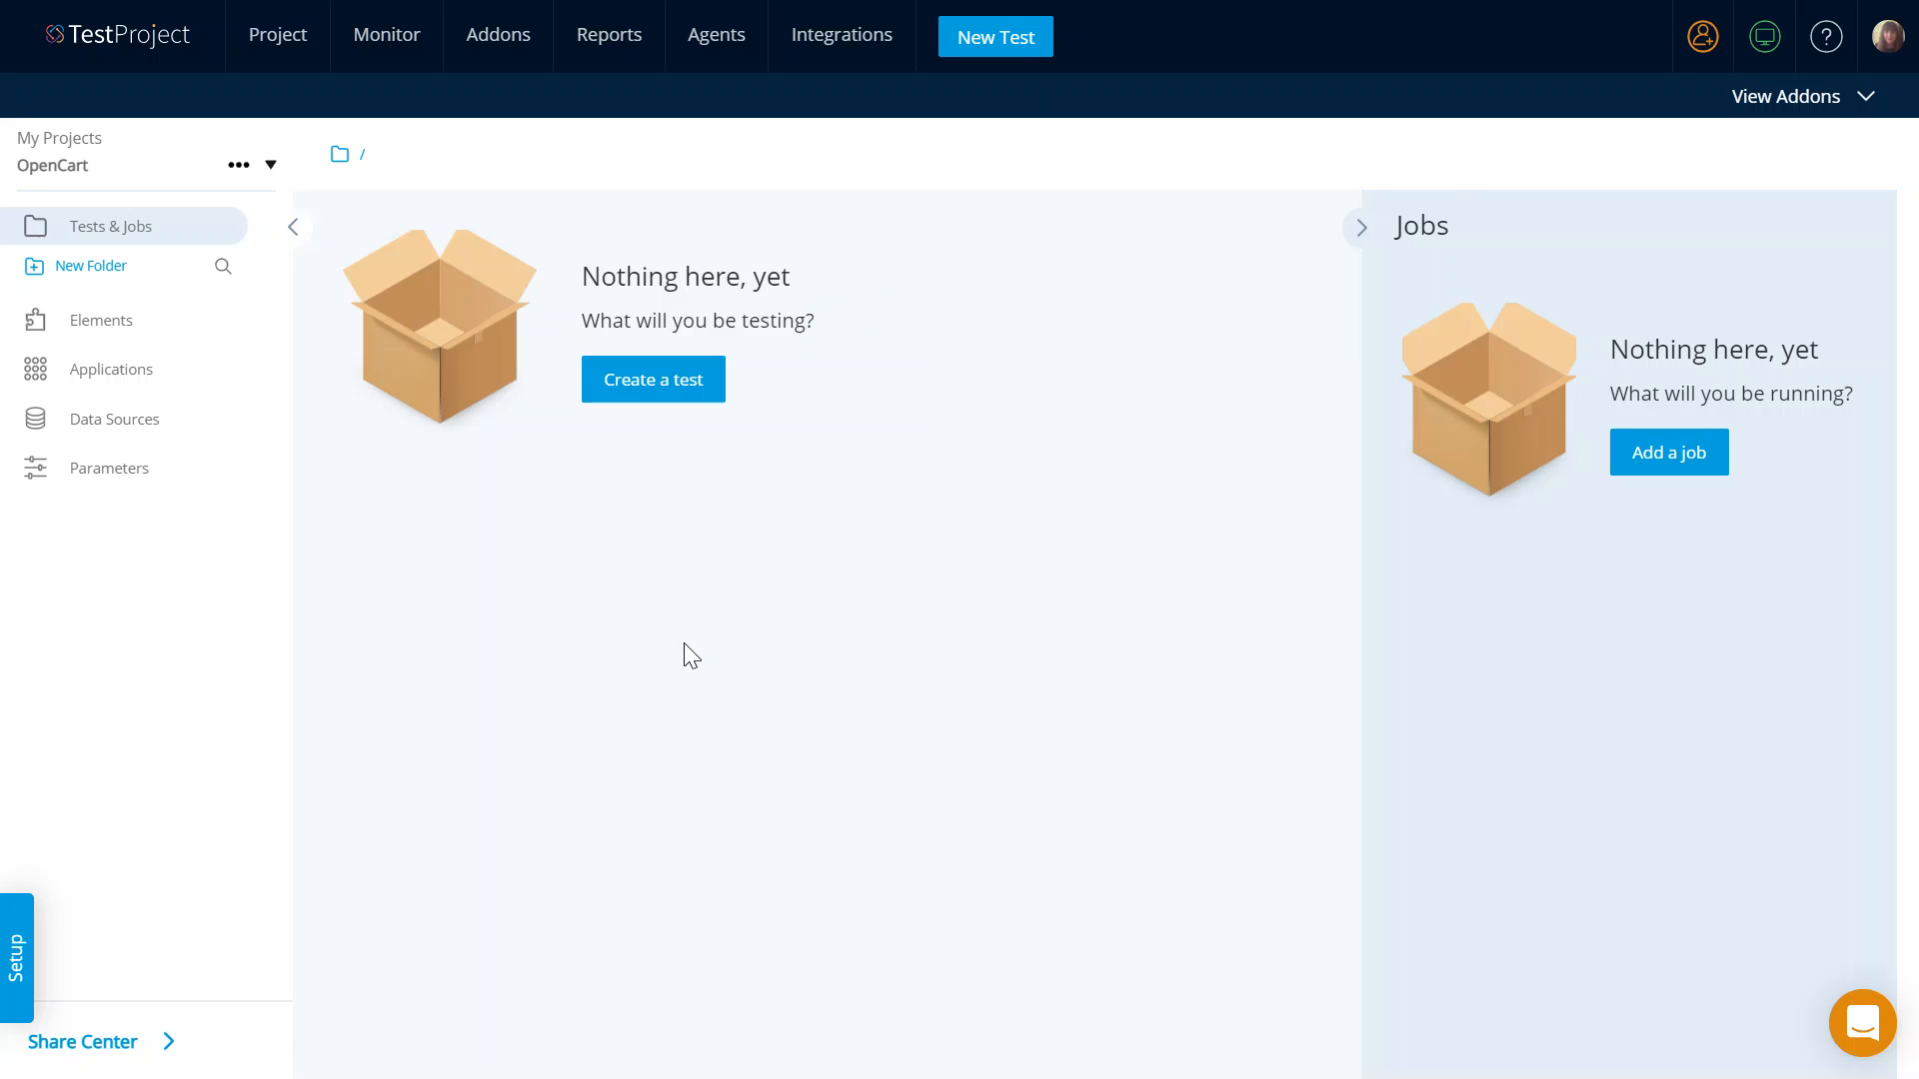
- Start creating a web test and name it Opencart Login
{"action": "left_click", "coordinate": [651, 404]}
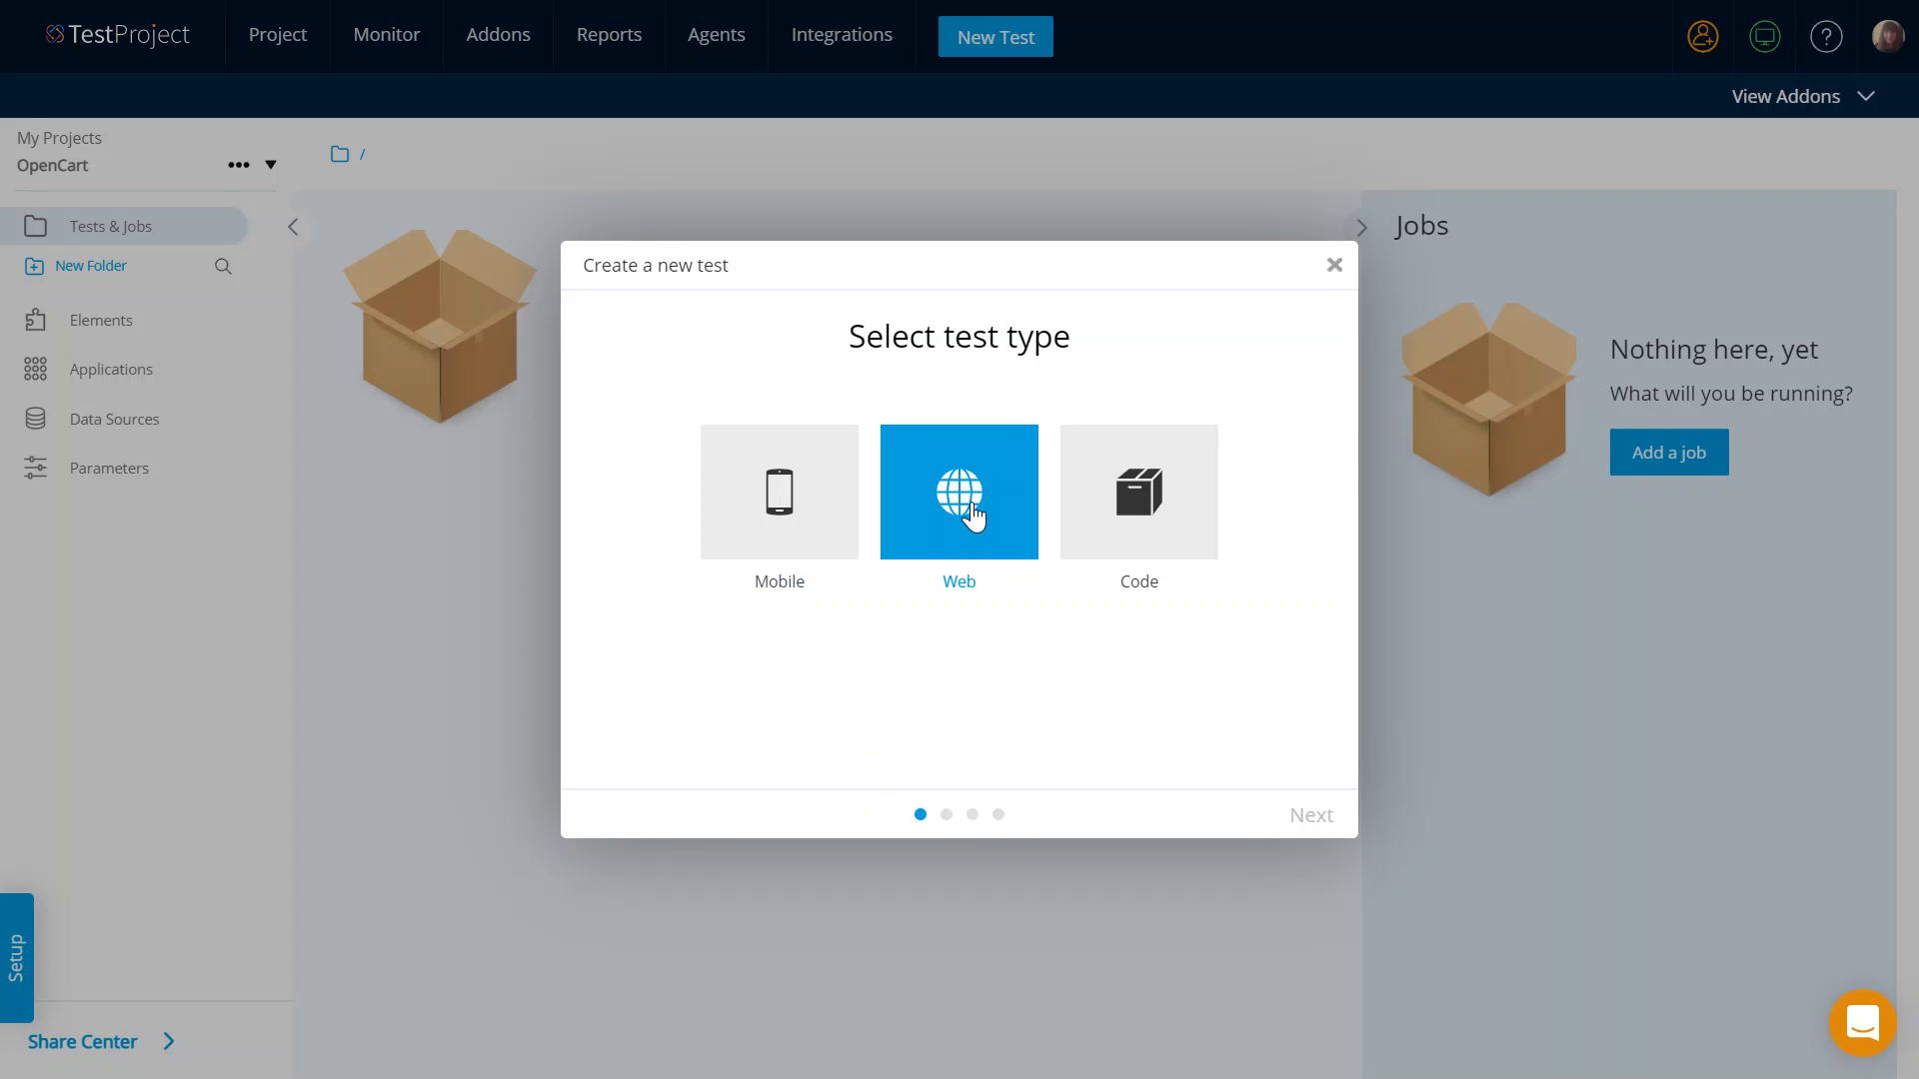
{"action": "left_click", "coordinate": [972, 515]}
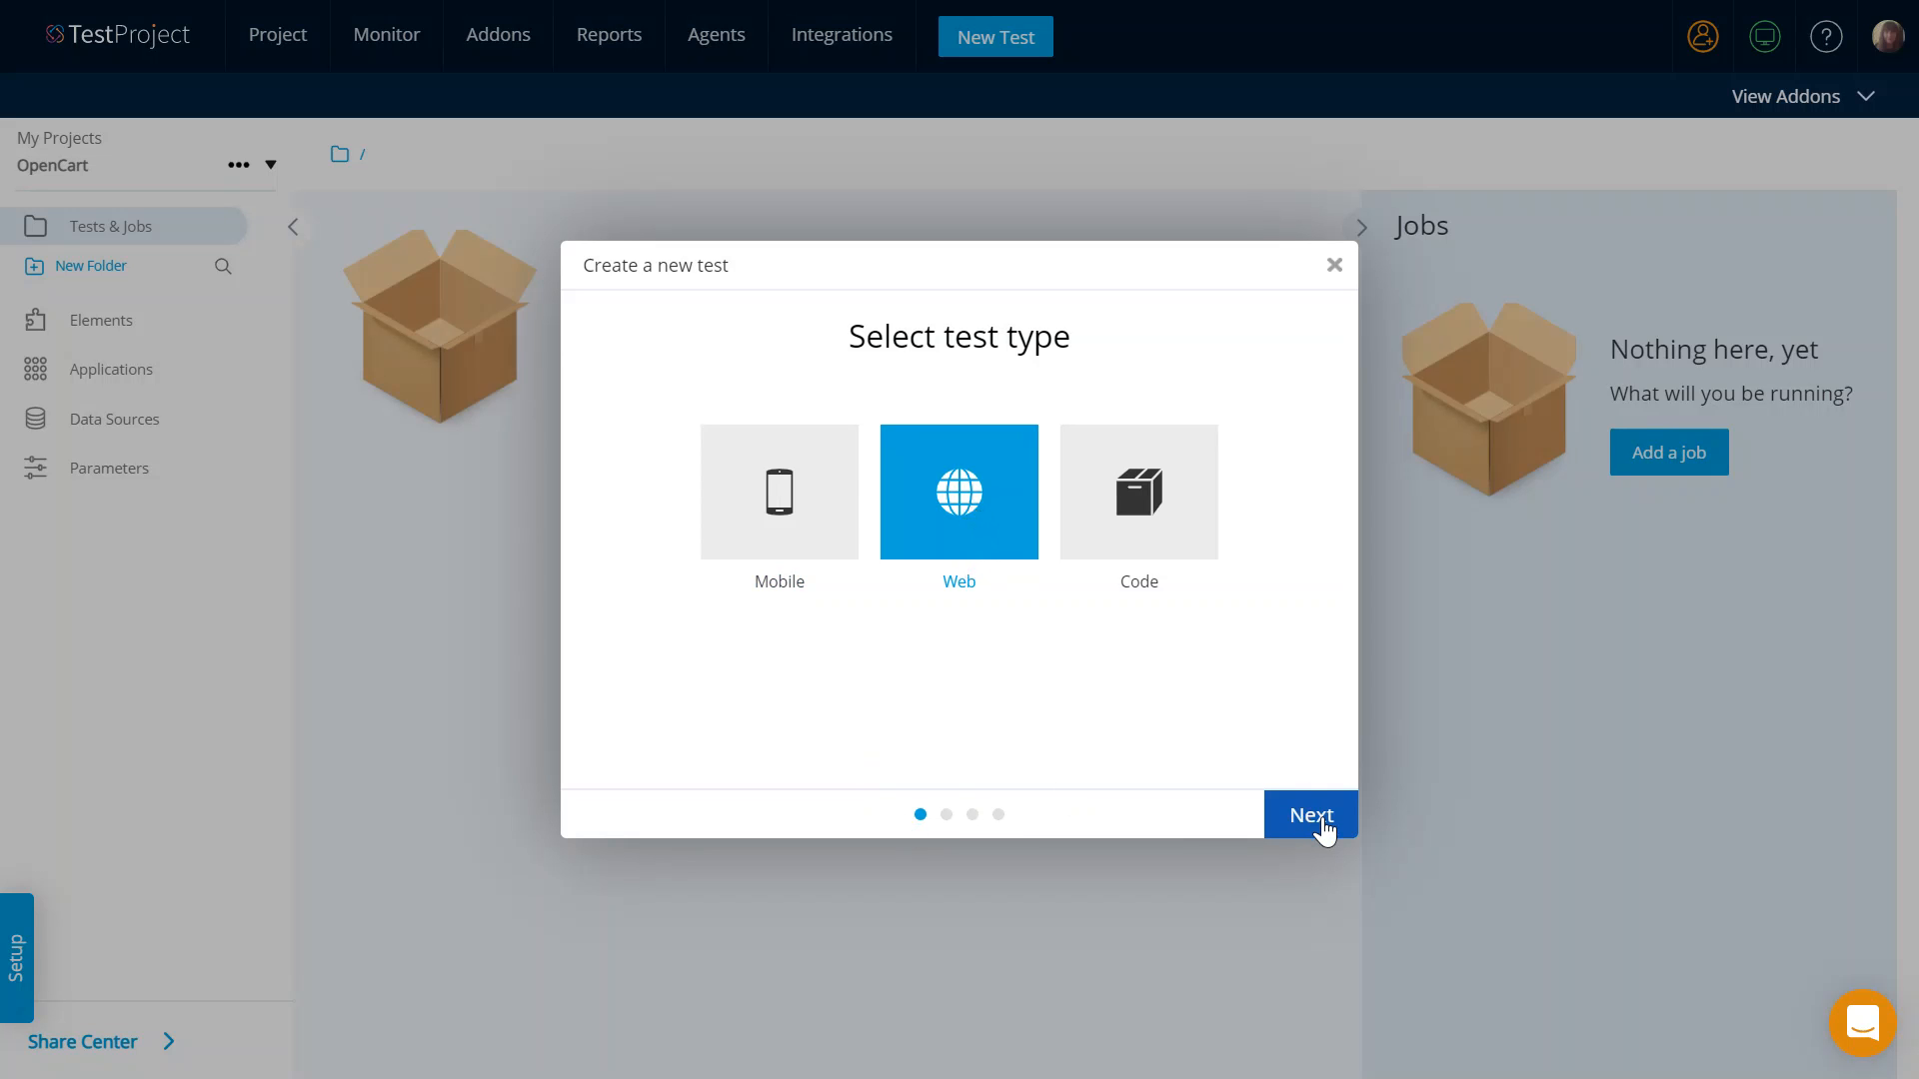
{"action": "left_click", "coordinate": [1324, 829]}
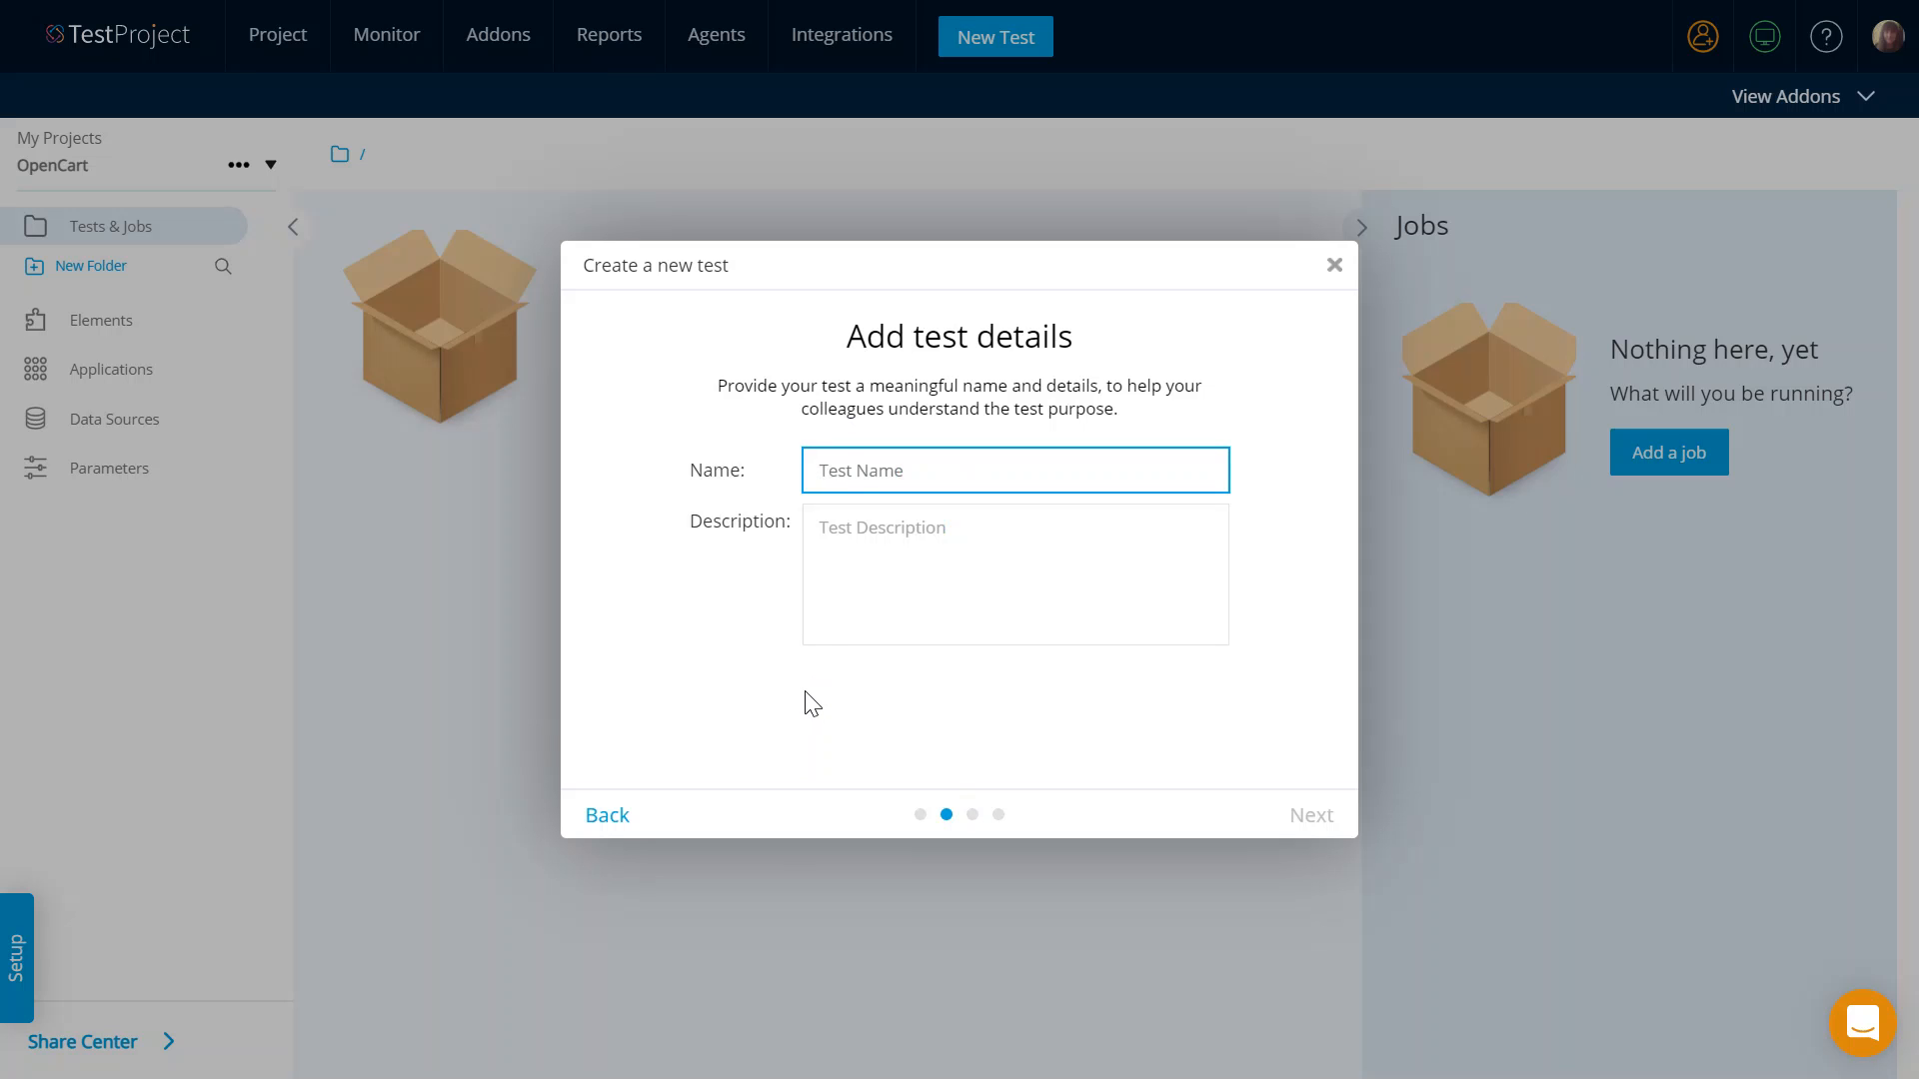
{"action": "type", "text": "Opencart Login"}
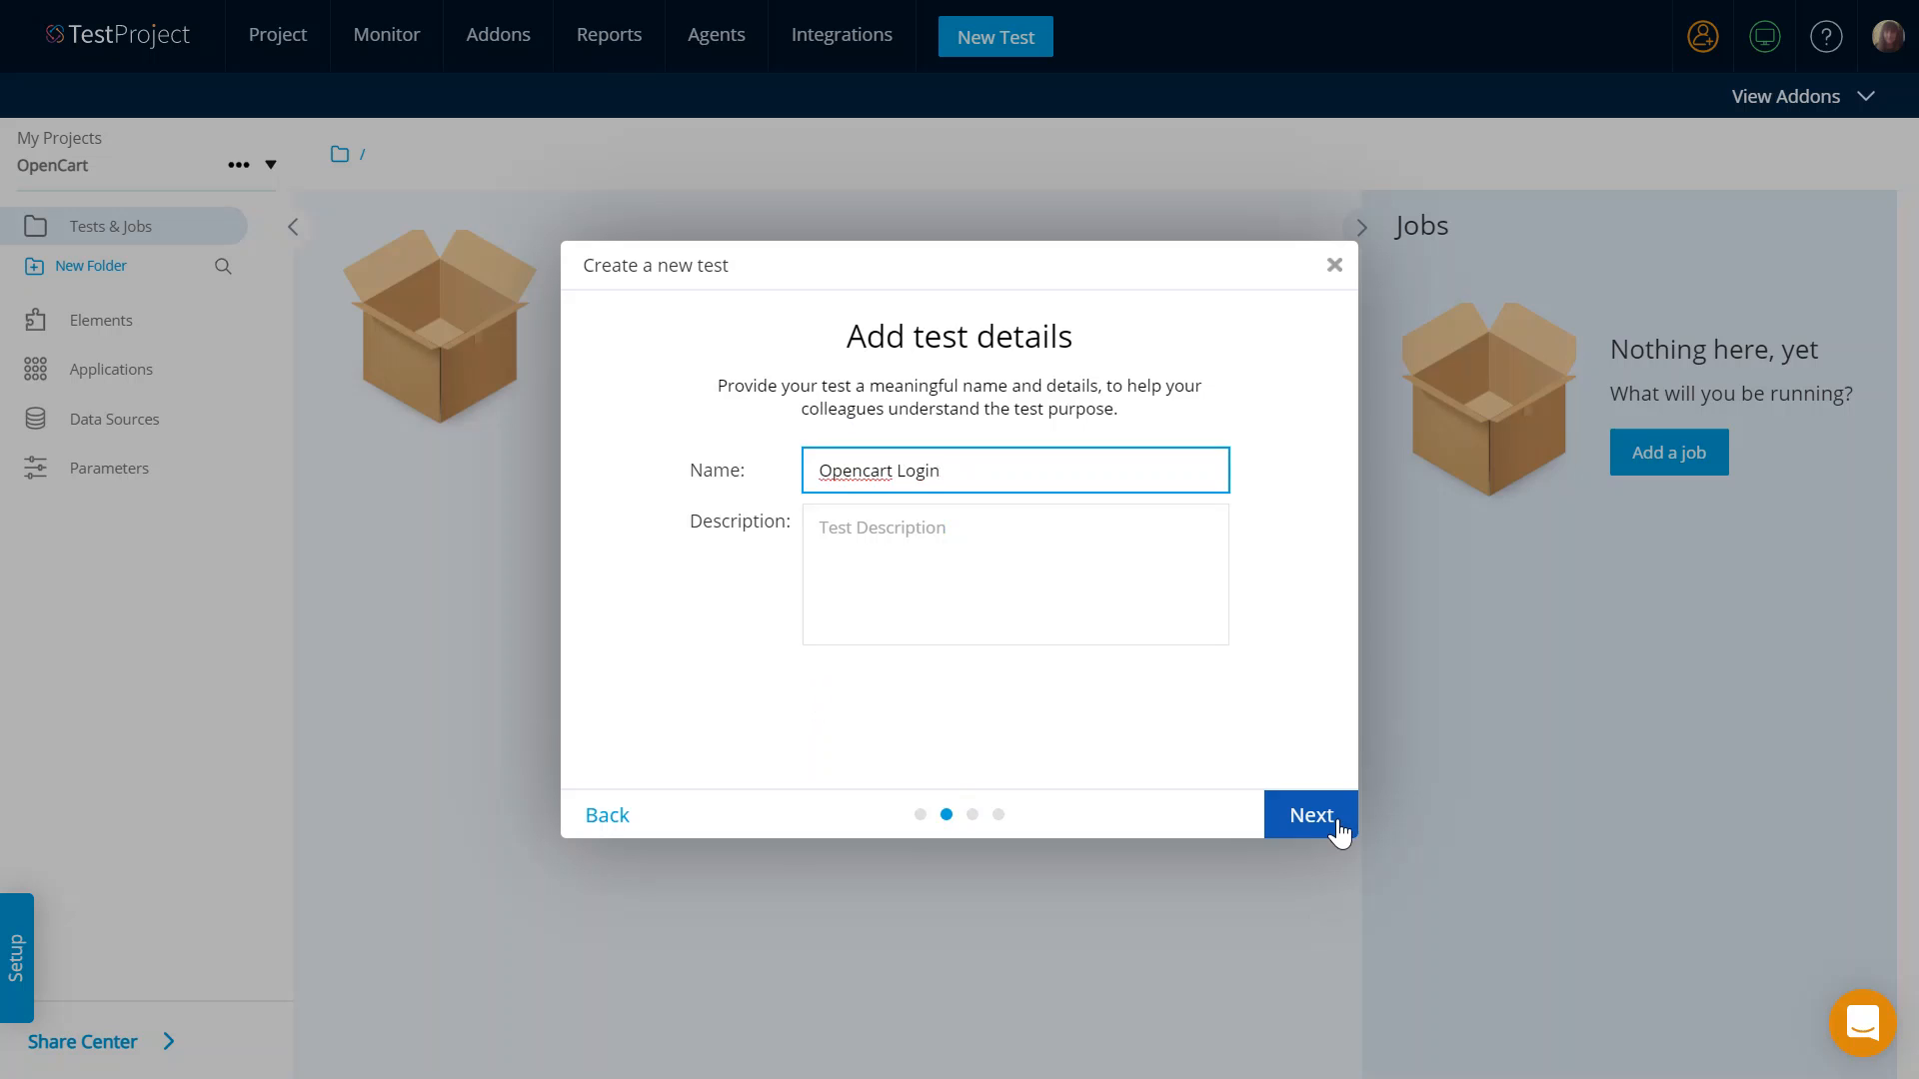
{"action": "left_click", "coordinate": [1335, 832]}
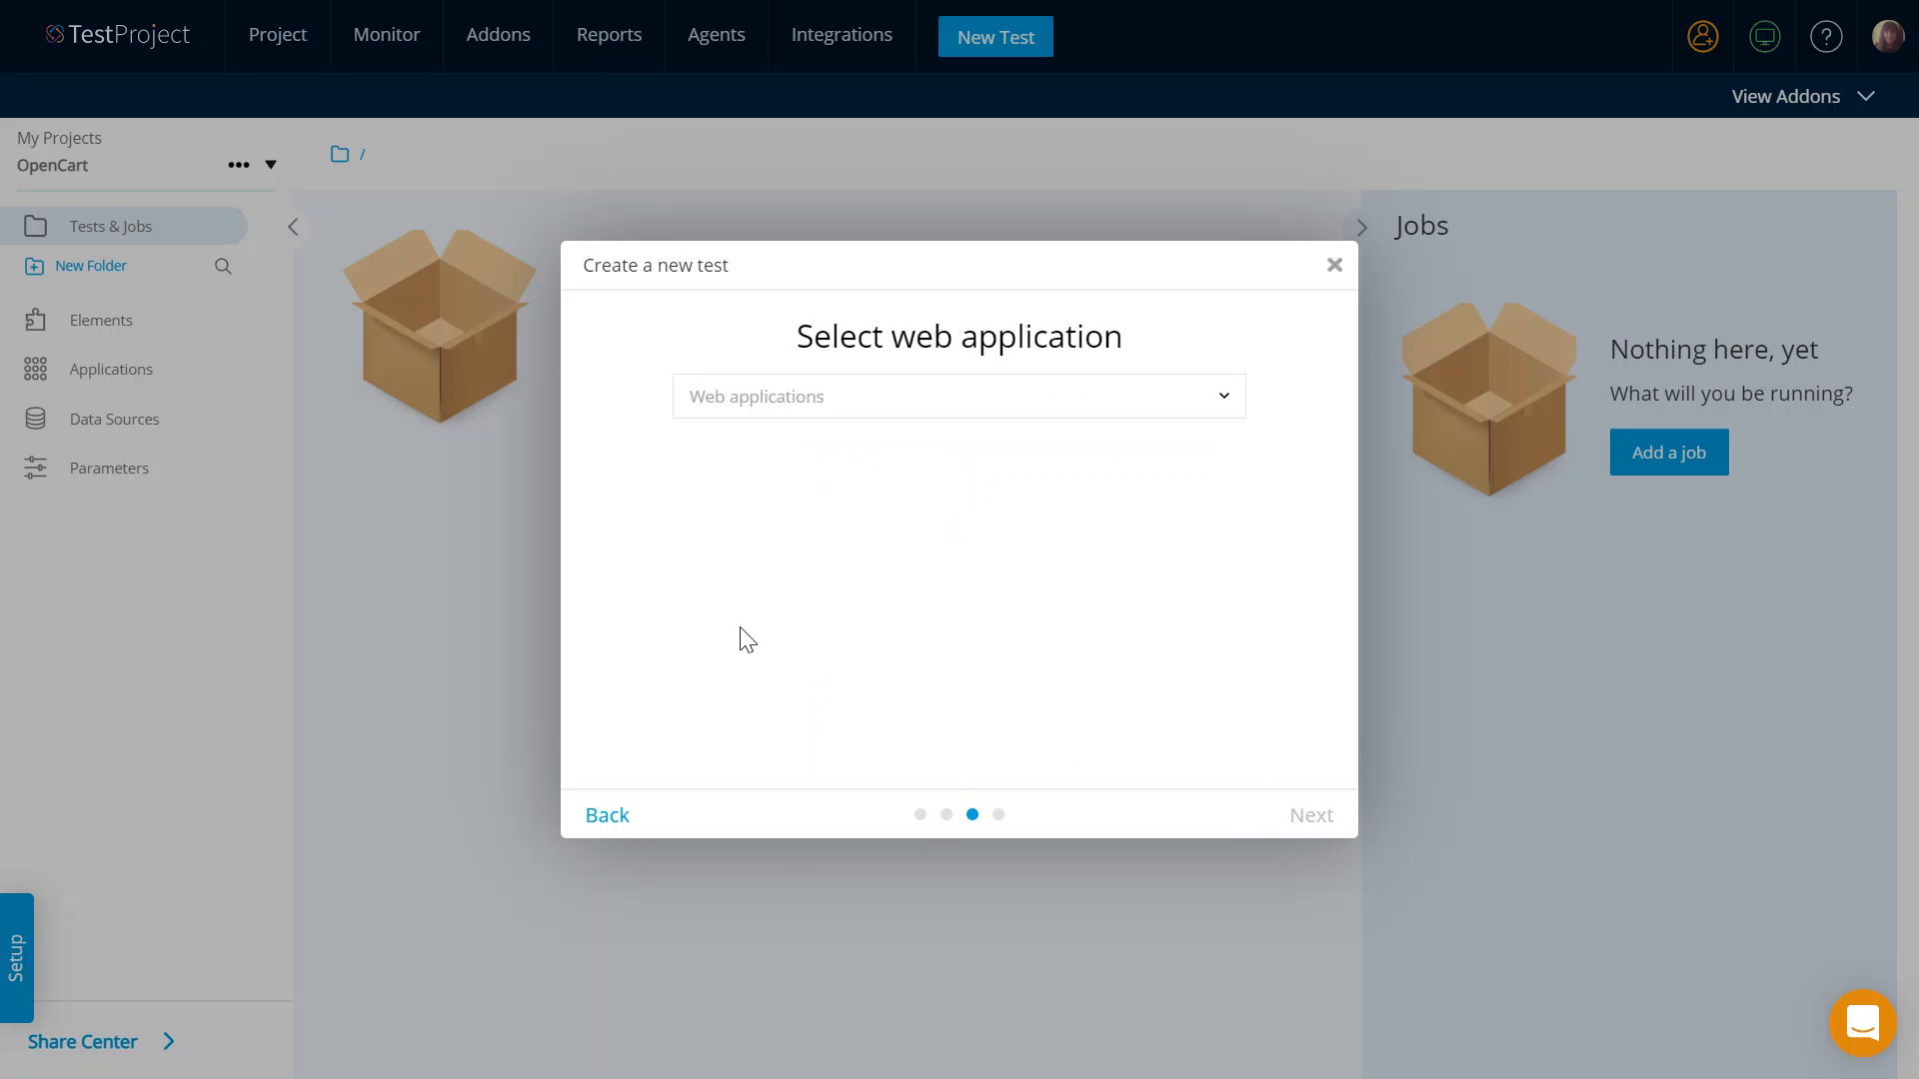
{"action": "left_click", "coordinate": [1184, 409]}
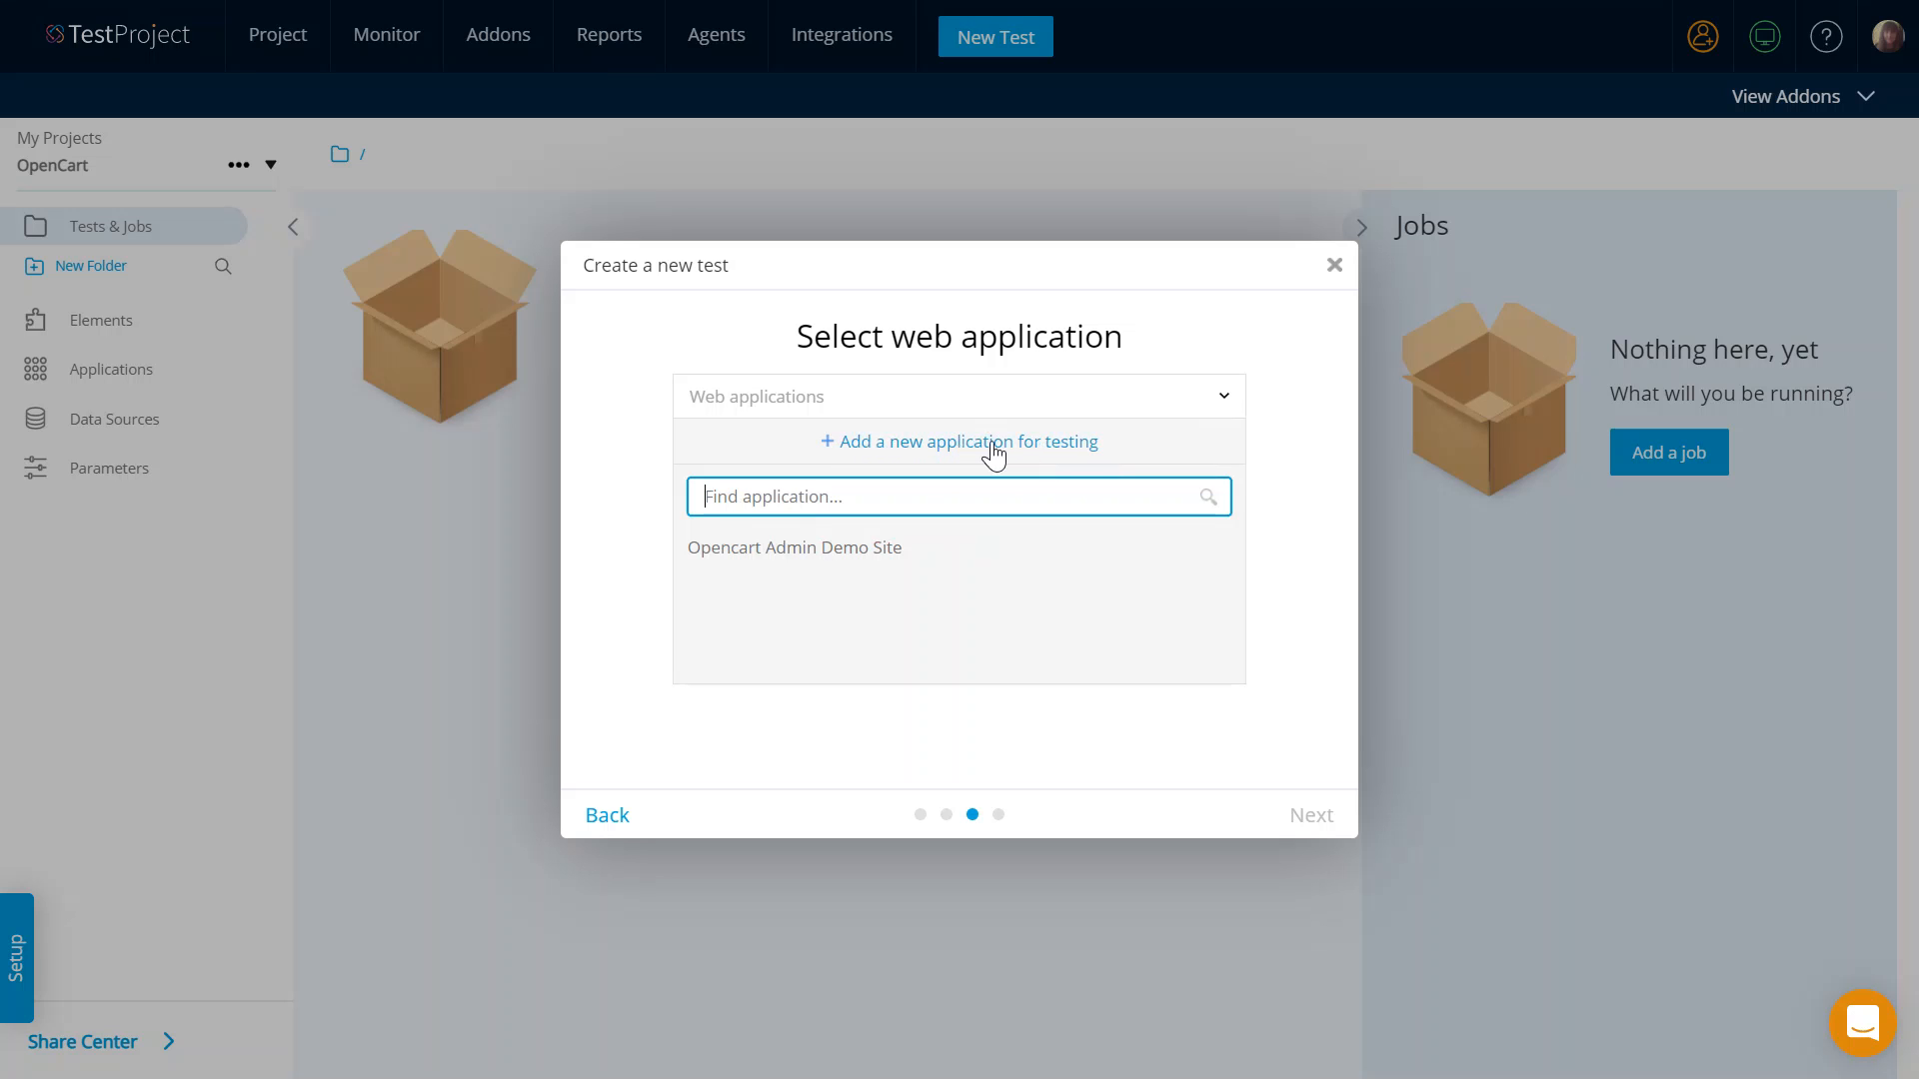
{"action": "left_click", "coordinate": [1075, 445]}
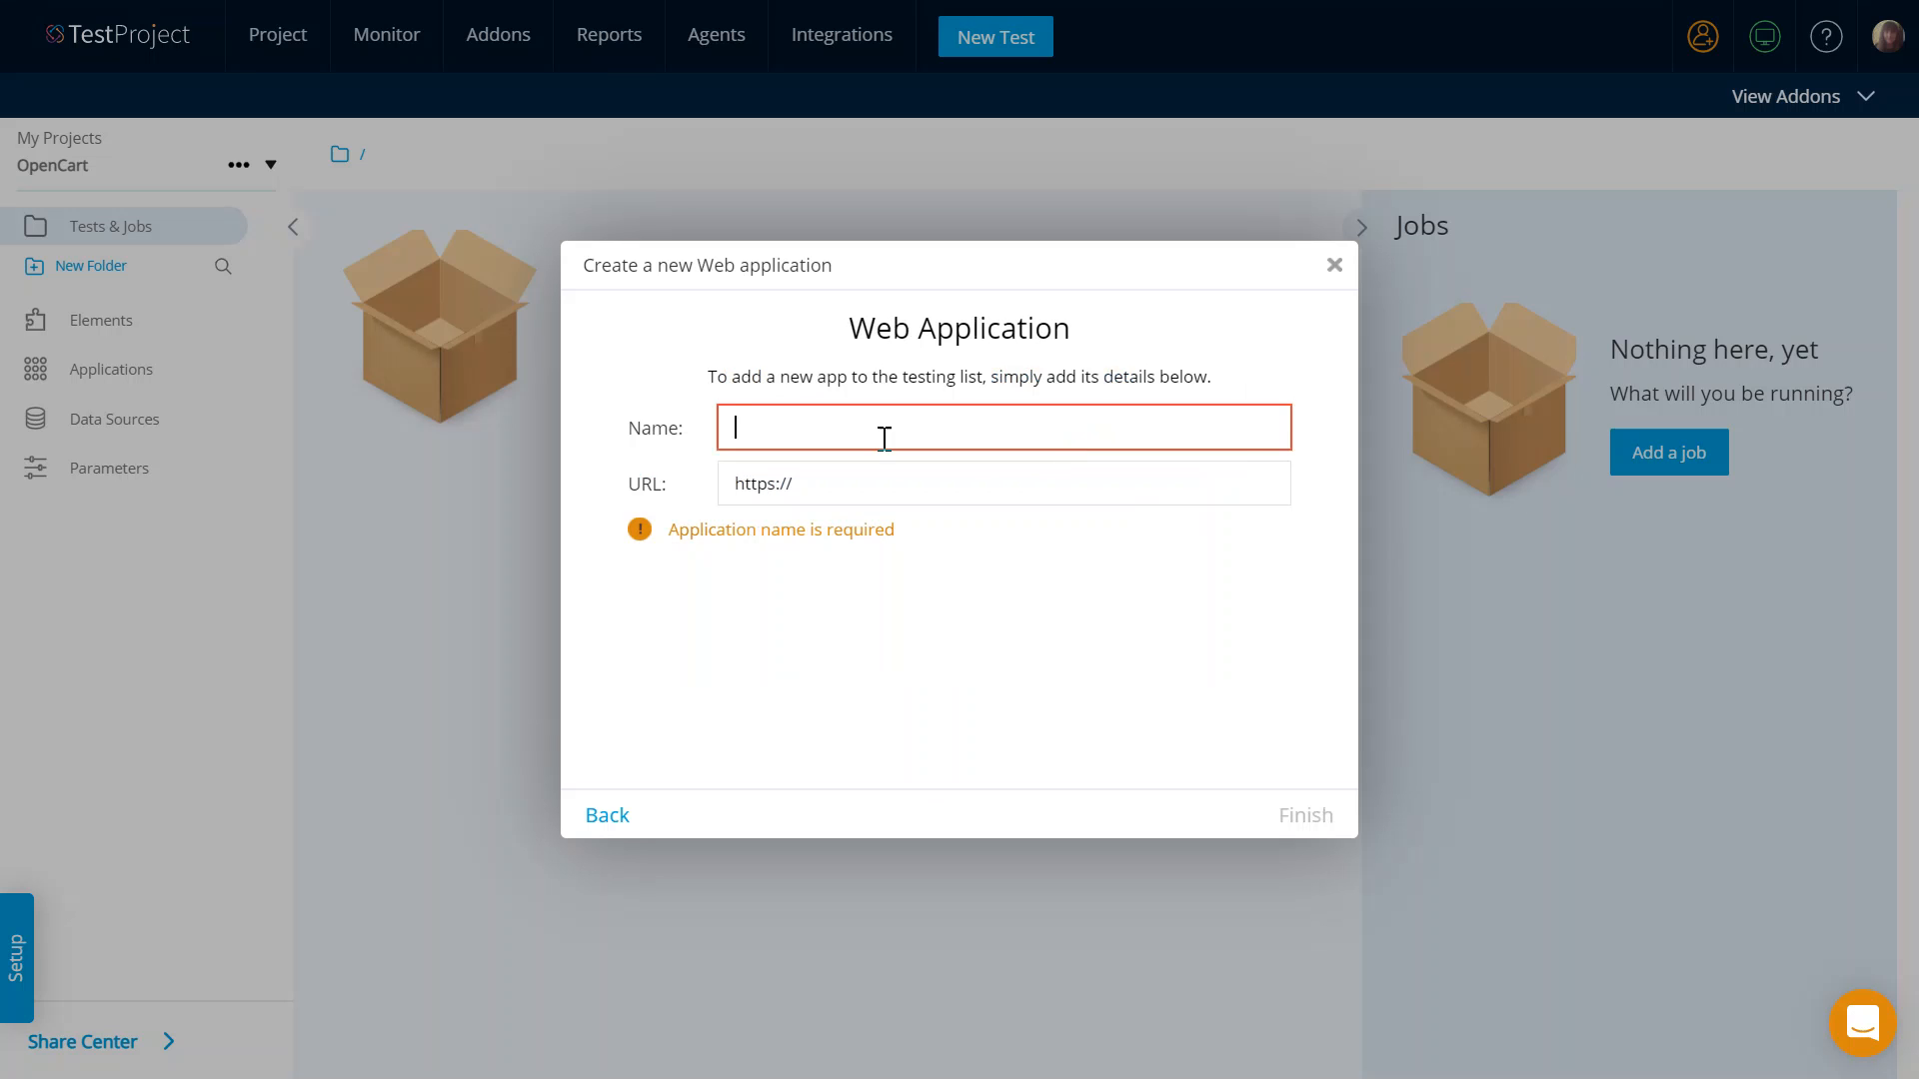
{"action": "left_click", "coordinate": [603, 833]}
- Assign the Opencart Admin Demo Site application to the test and create it with the Record option
{"action": "left_click", "coordinate": [974, 405]}
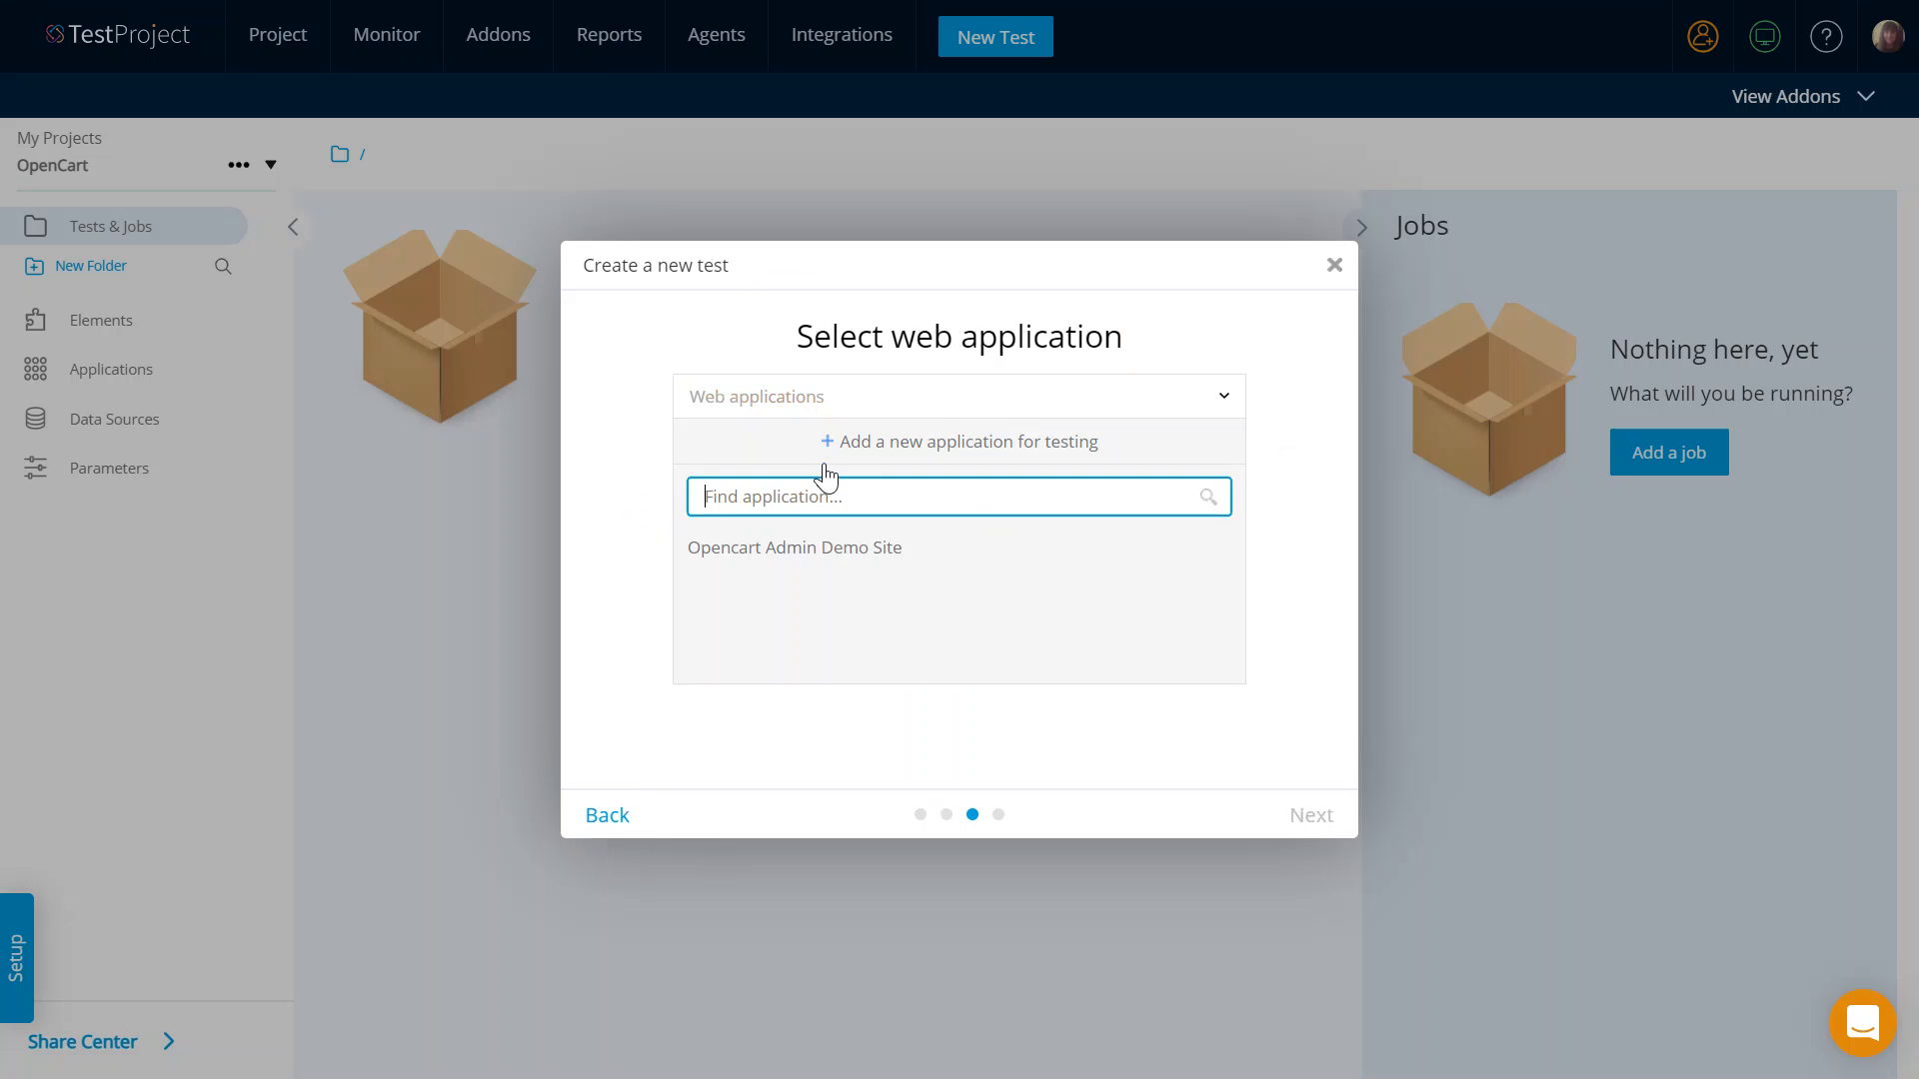
{"action": "left_click", "coordinate": [778, 551]}
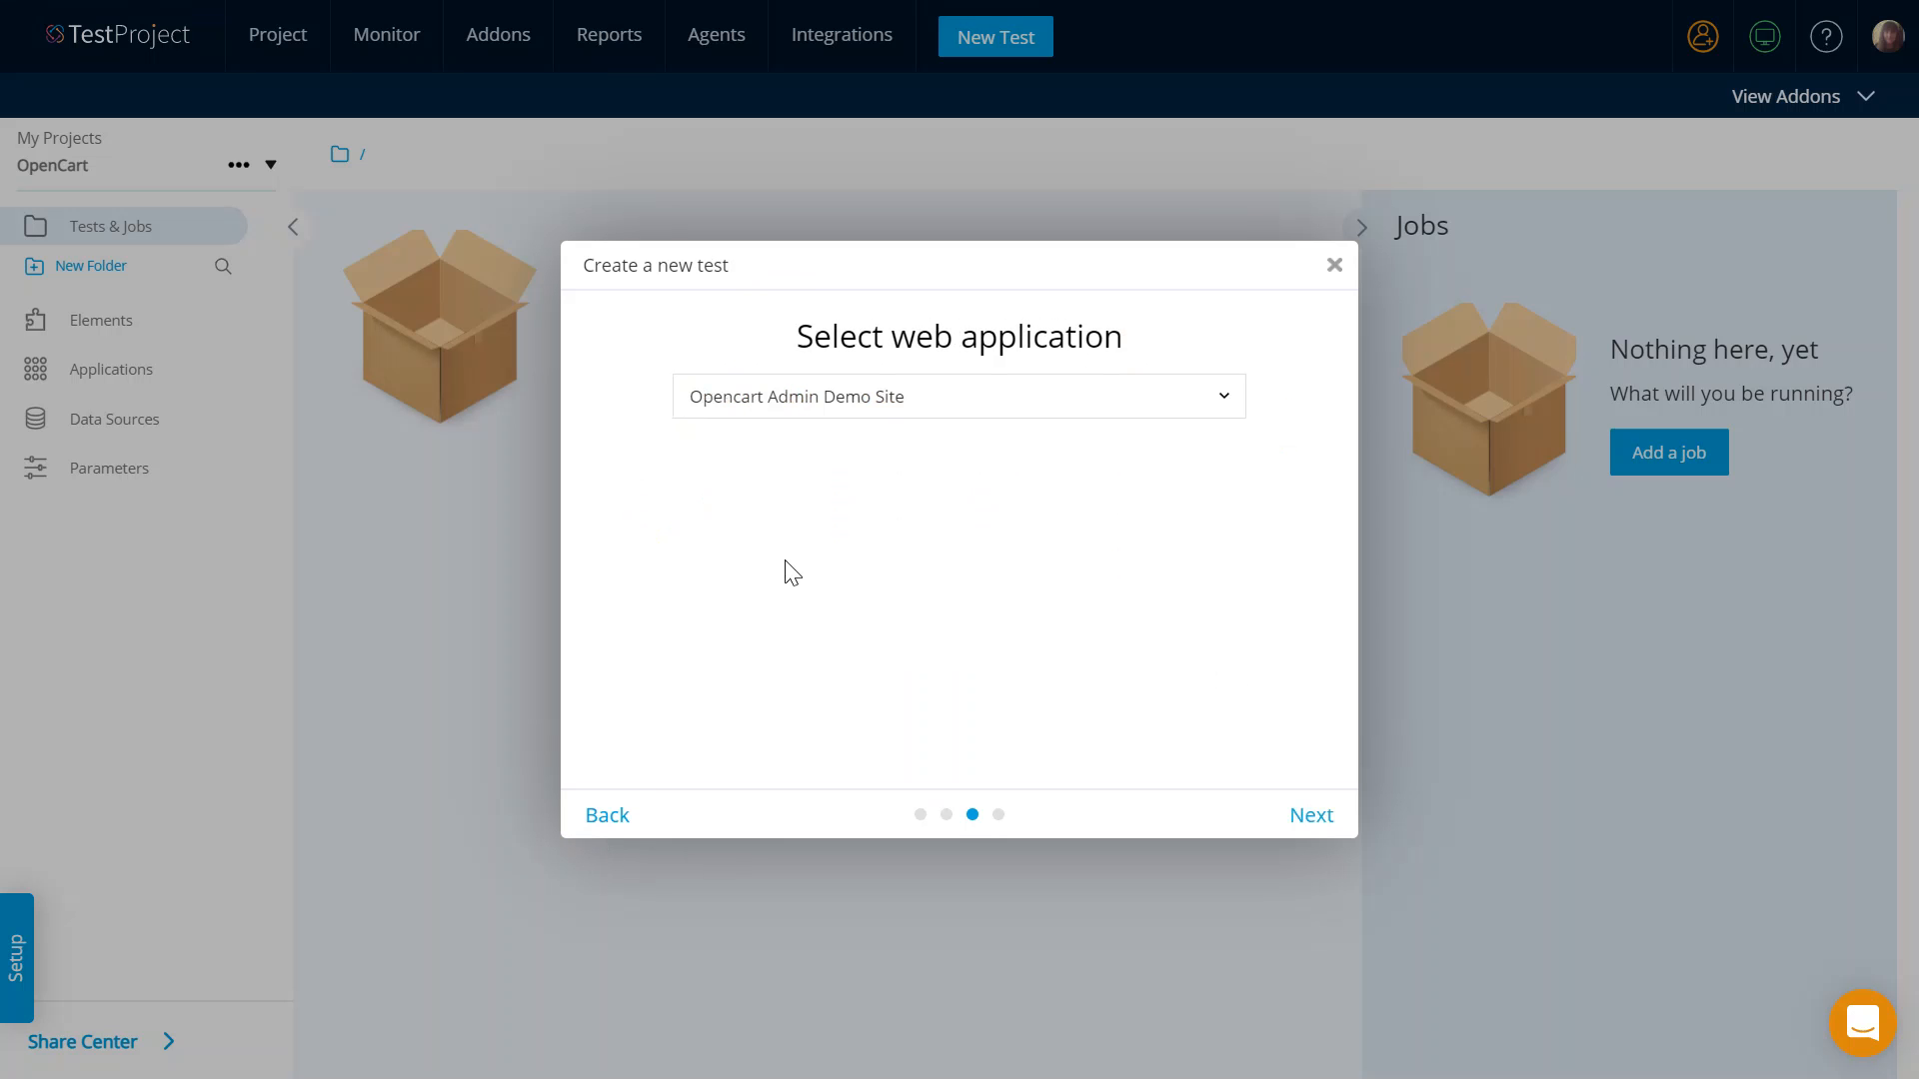
{"action": "left_click", "coordinate": [1298, 812]}
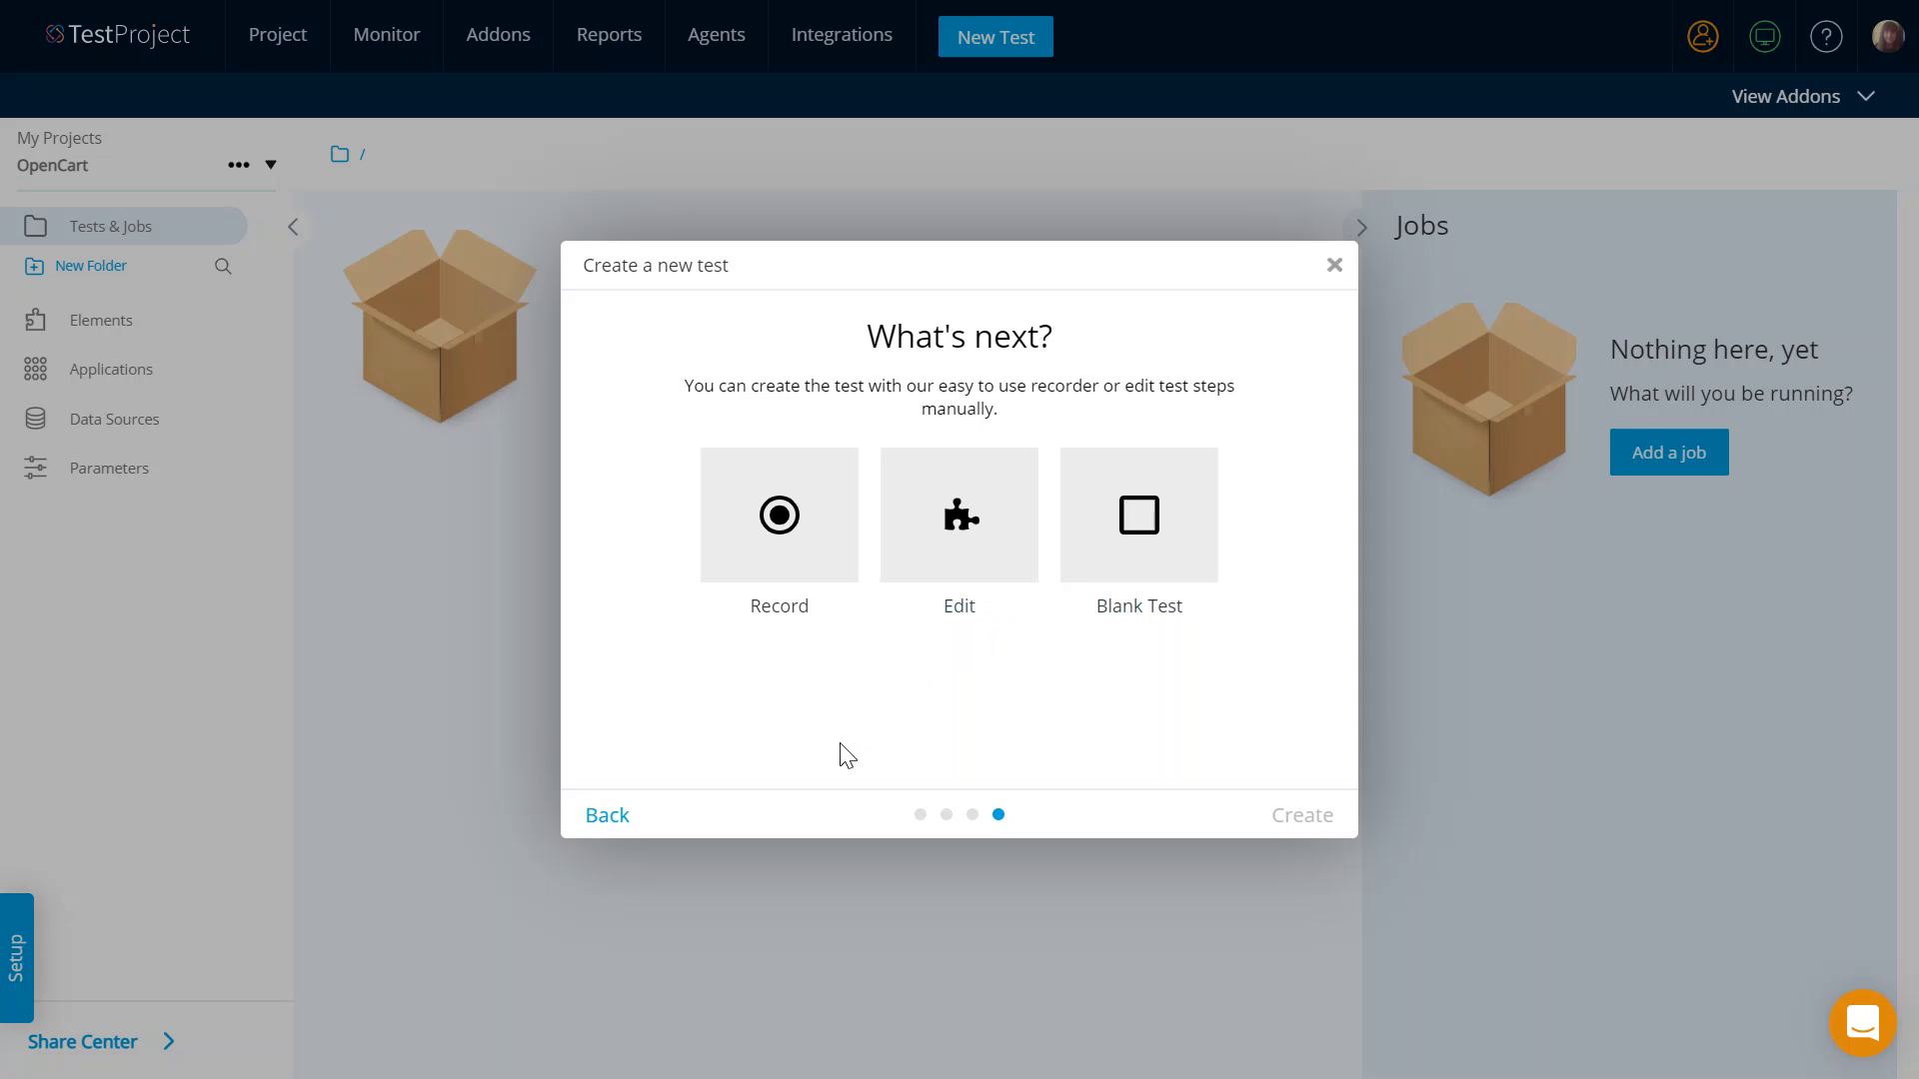
{"action": "left_click", "coordinate": [781, 534]}
{"action": "left_click", "coordinate": [1262, 815]}
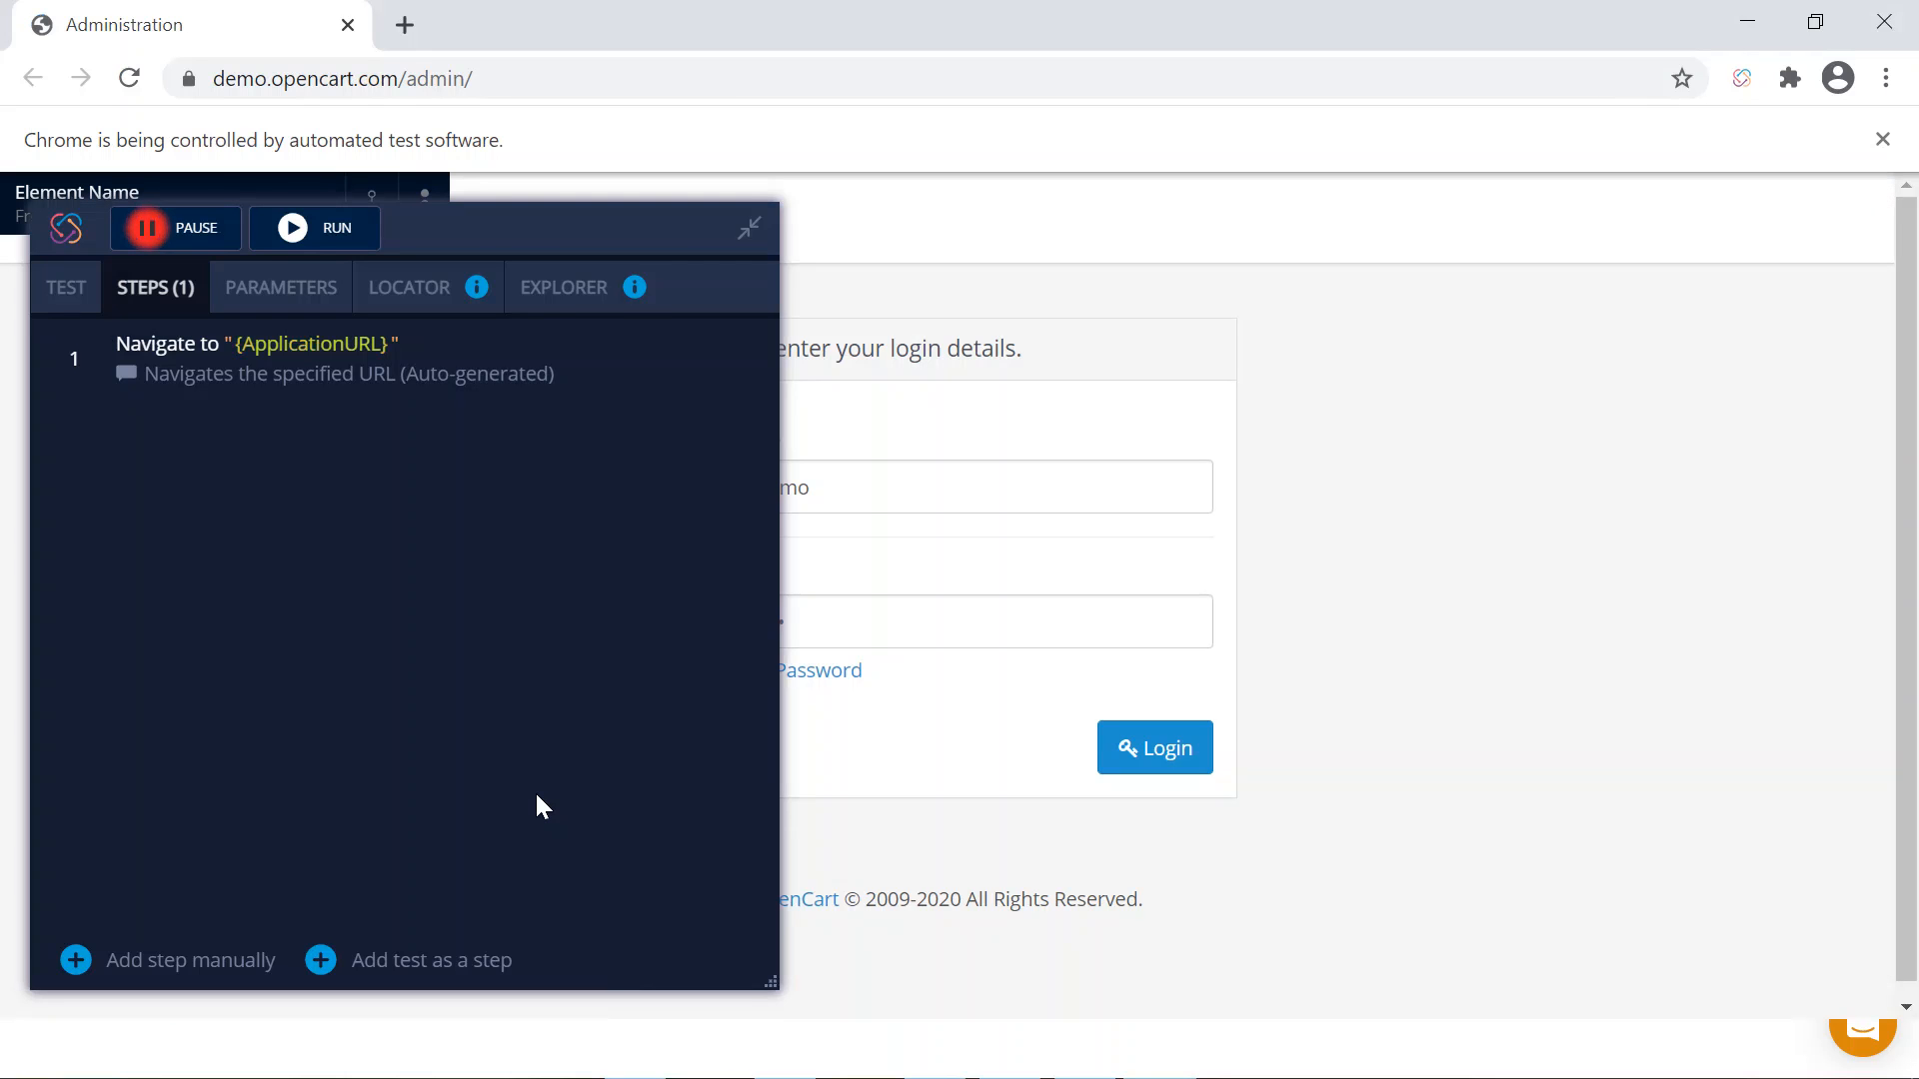
- Narrow the recorder window to uncover the login form, and record Click steps on the username and password textboxes
{"action": "mouse_move", "coordinate": [501, 227]}
{"action": "left_mouse_down"}
{"action": "mouse_move", "coordinate": [1700, 257]}
{"action": "mouse_move", "coordinate": [1687, 238]}
{"action": "mouse_move", "coordinate": [489, 227]}
{"action": "left_mouse_up"}
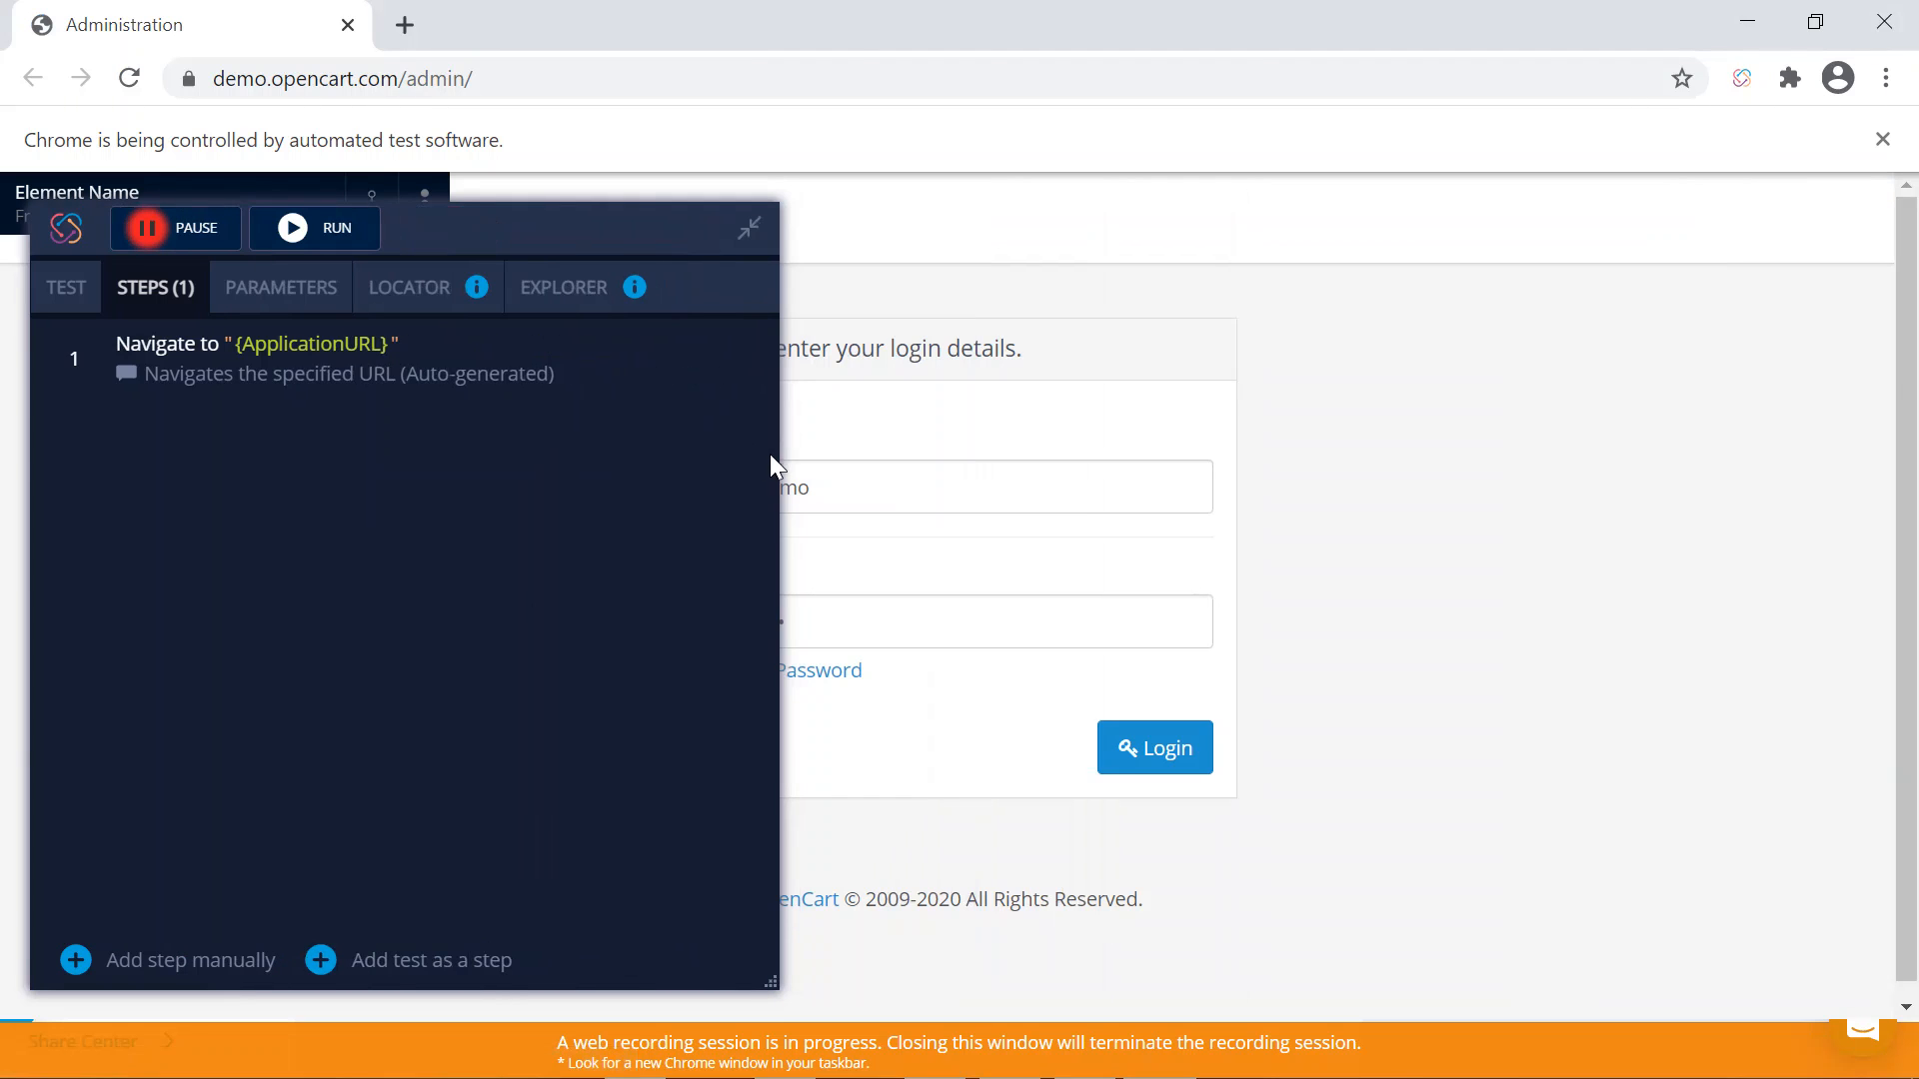
{"action": "left_click_drag", "start_coordinate": [775, 460], "coordinate": [601, 452]}
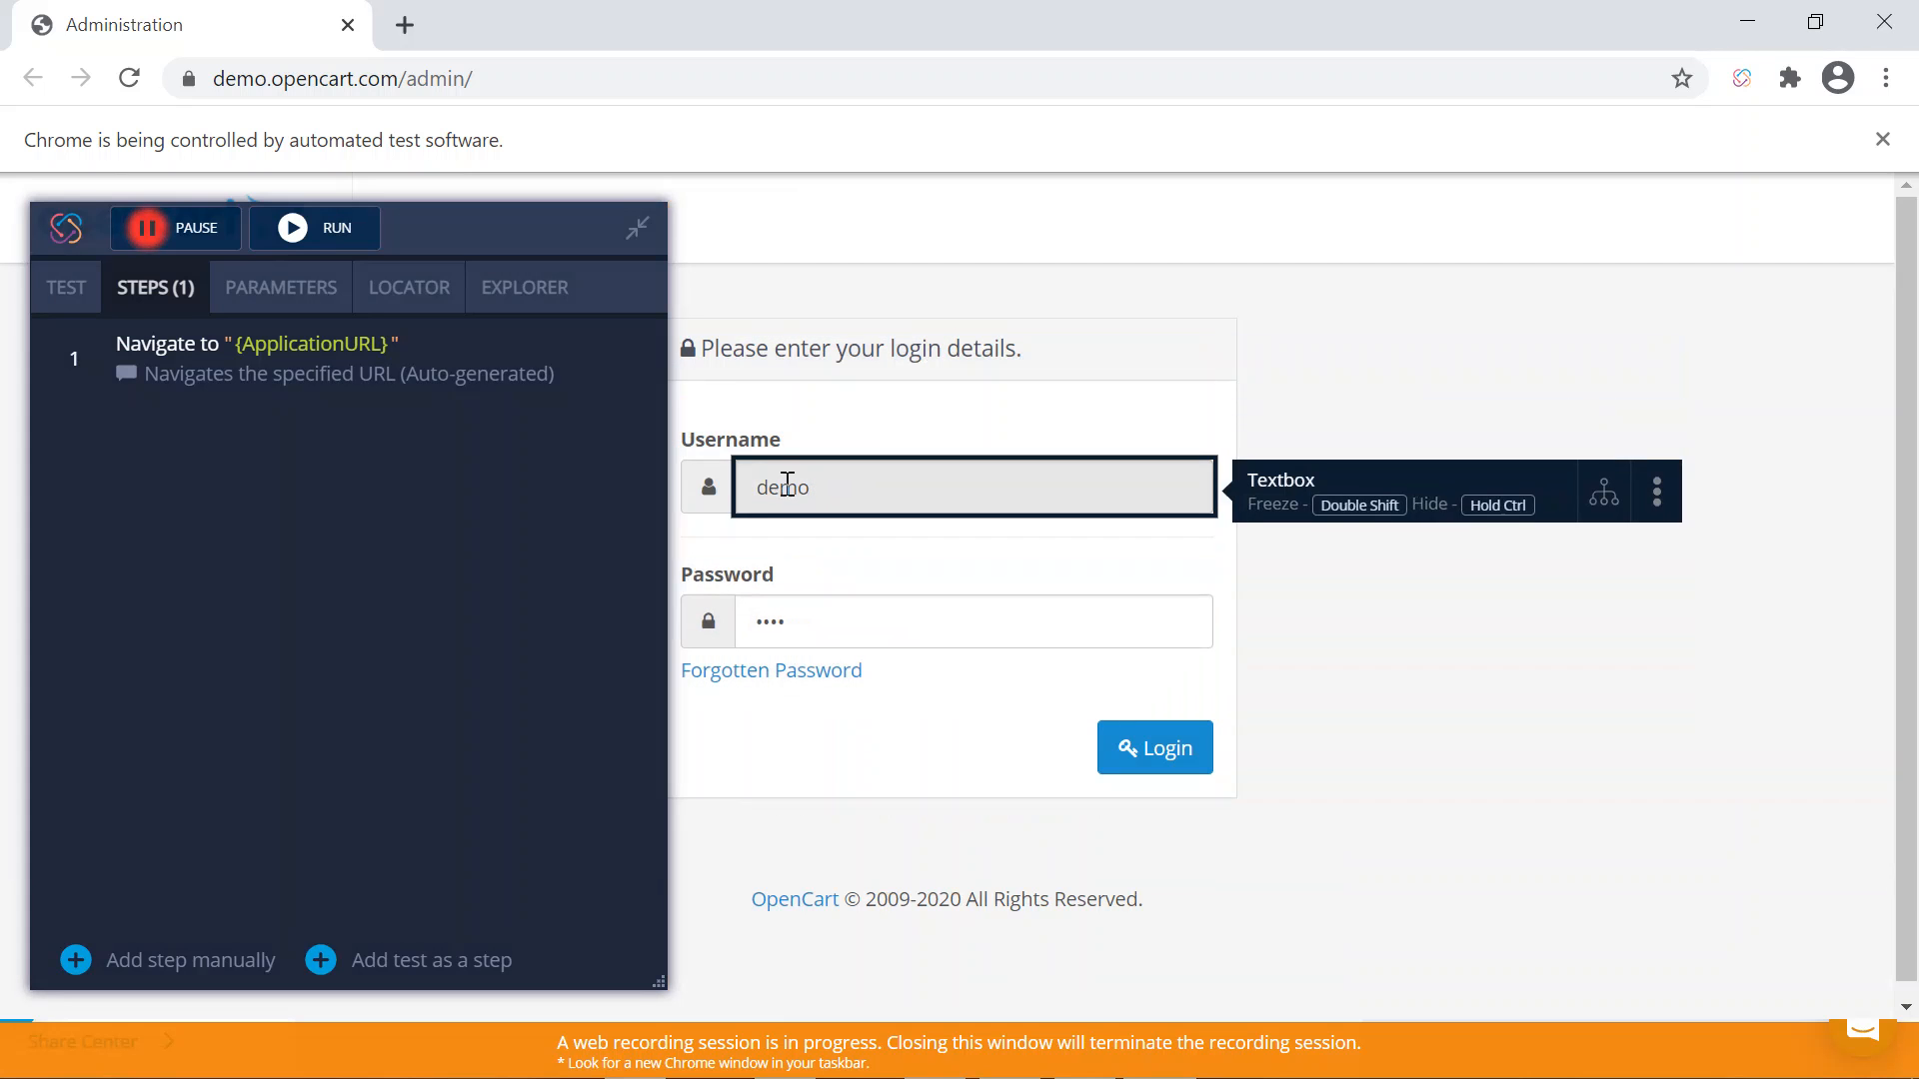
{"action": "left_click", "coordinate": [822, 488]}
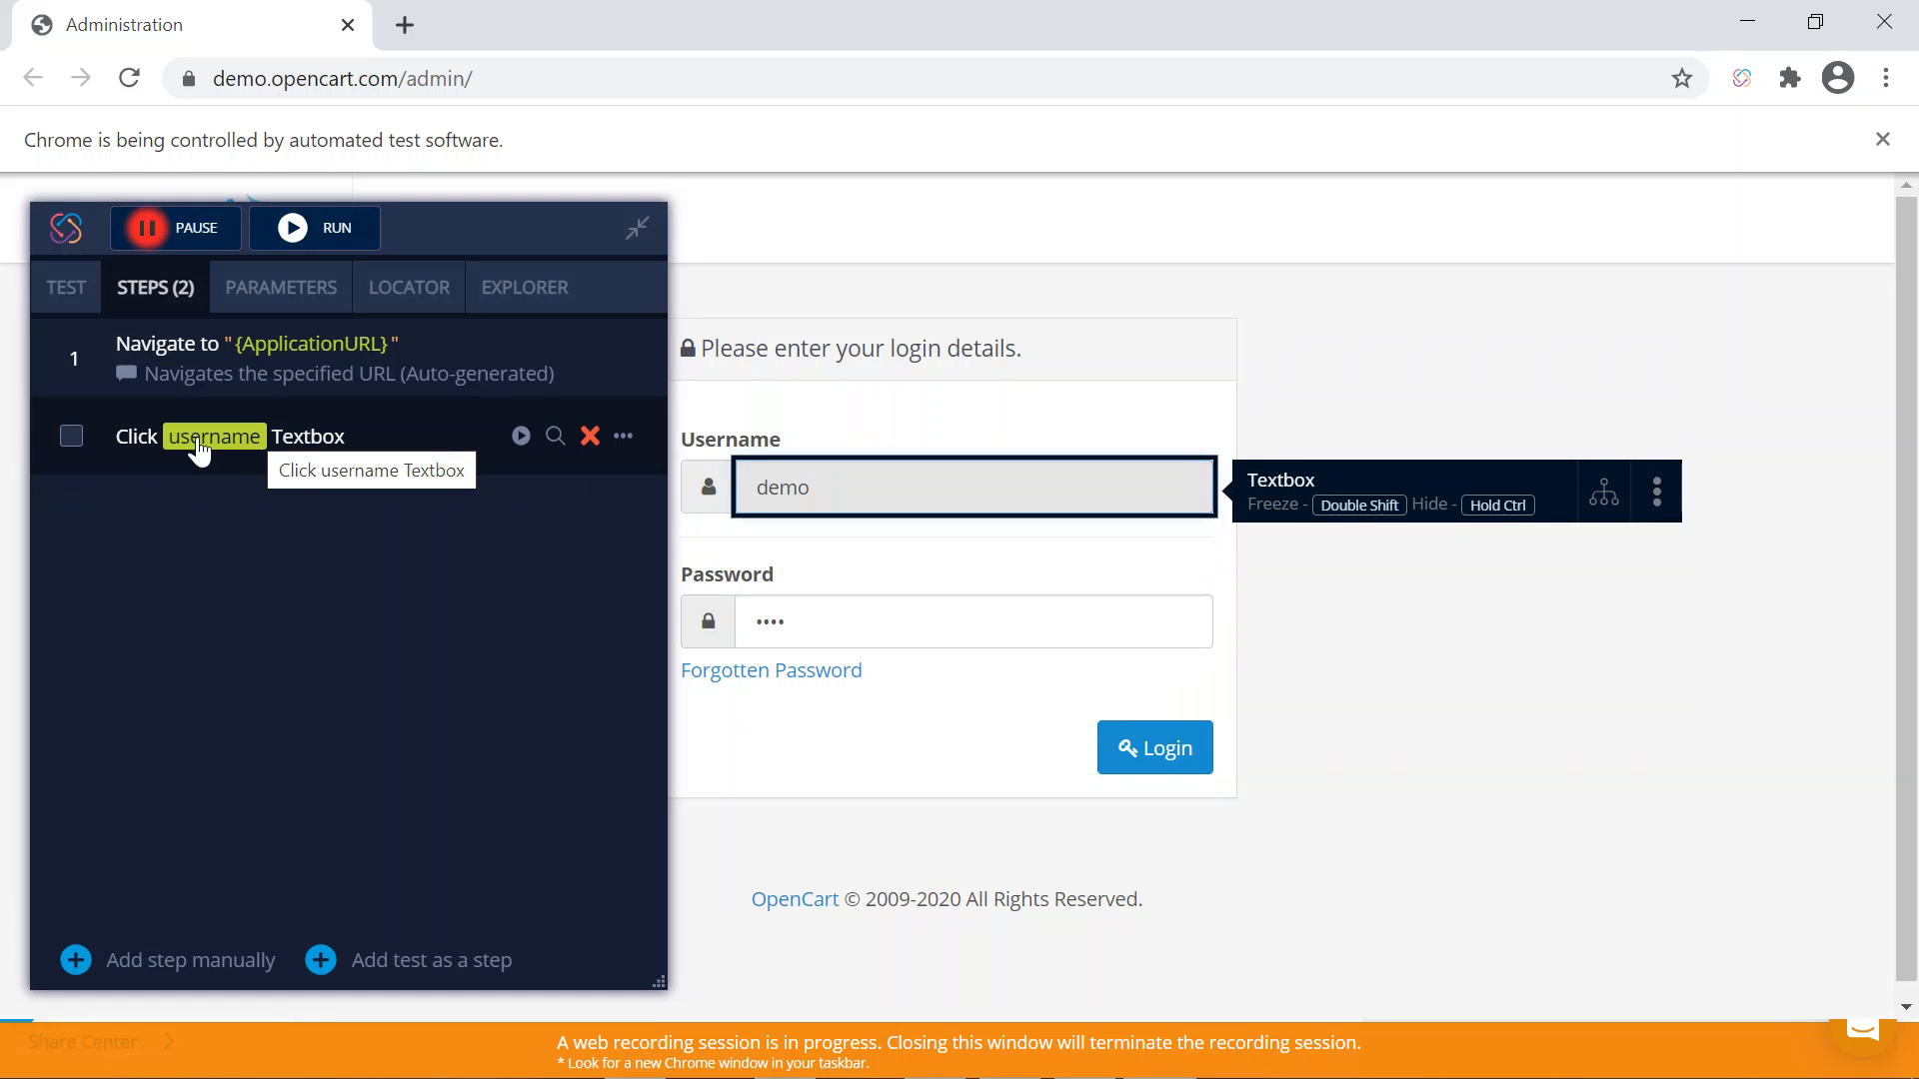
{"action": "left_click", "coordinate": [765, 622]}
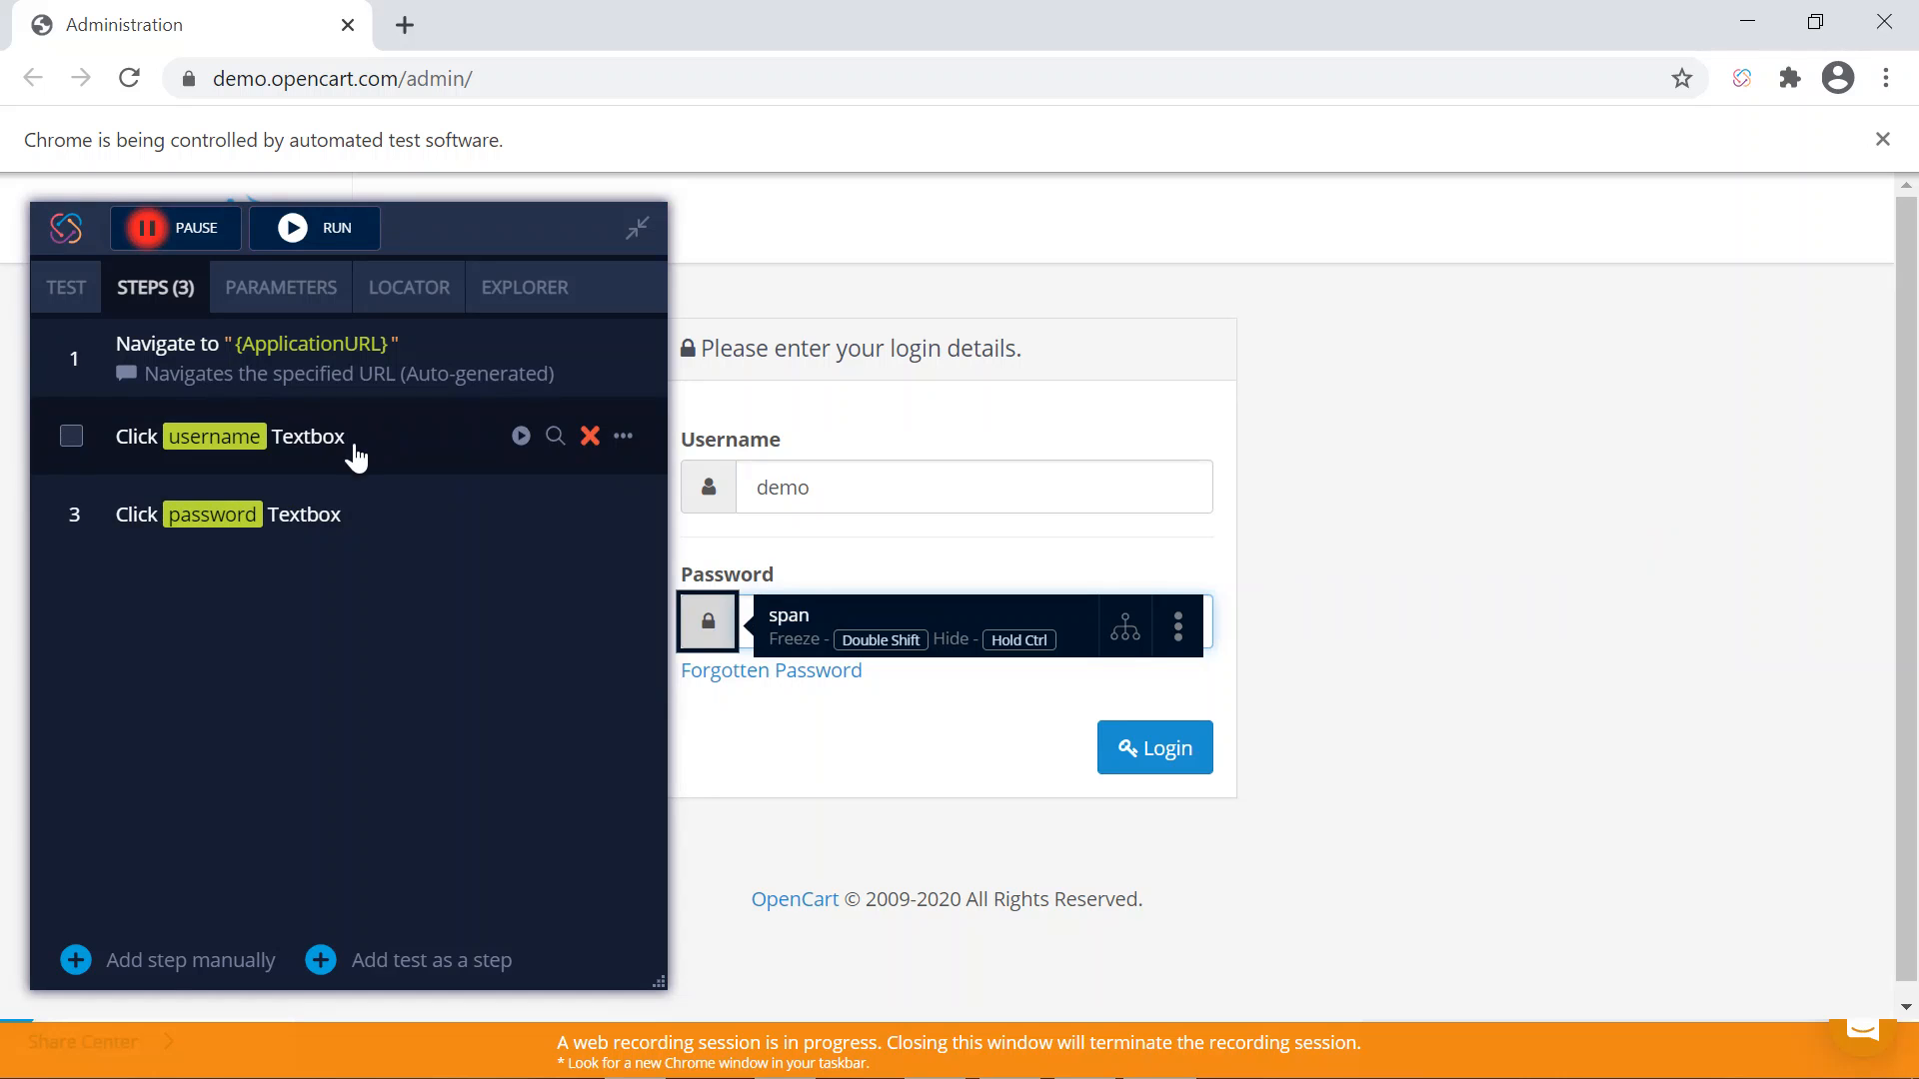
- Add a Clear contents step manually for the username textbox (#input-username) and move it directly below the Click username step
{"action": "left_click", "coordinate": [160, 962]}
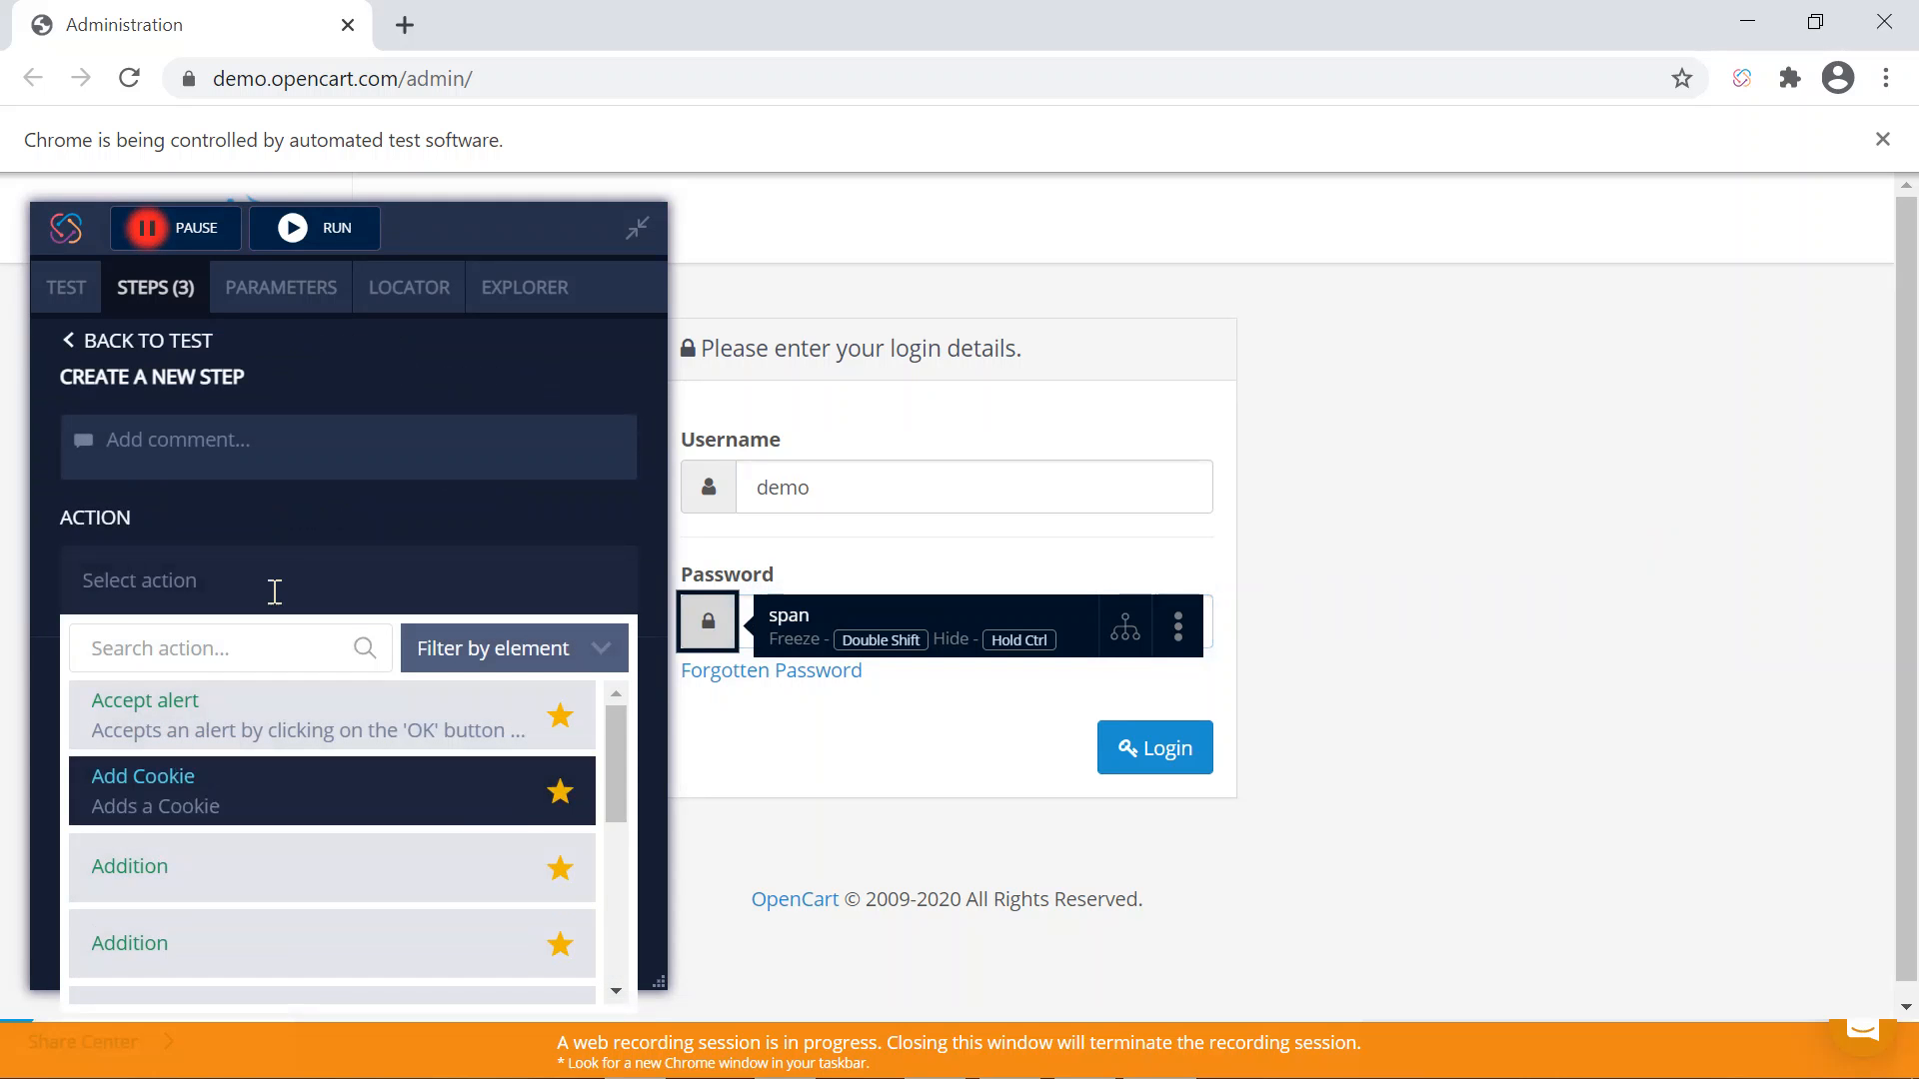
{"action": "left_click", "coordinate": [190, 645]}
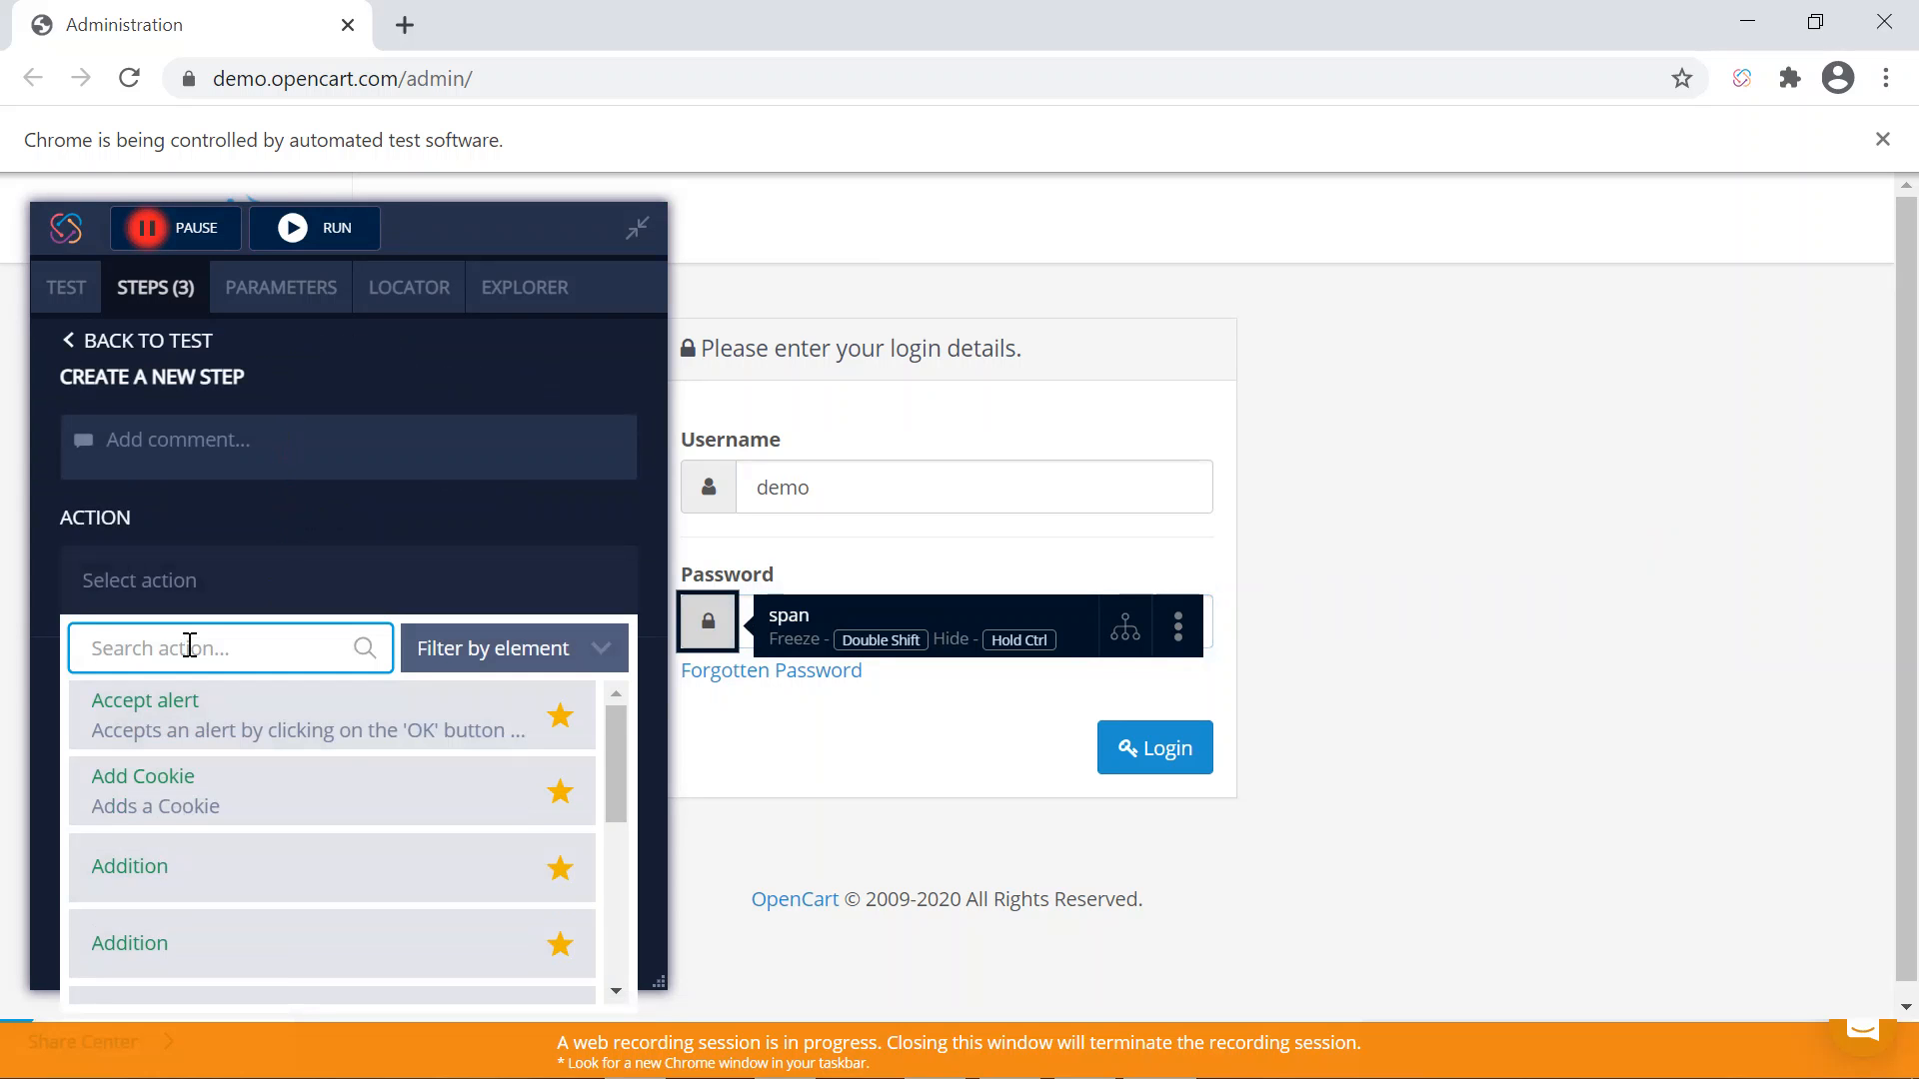
{"action": "type", "text": "clear"}
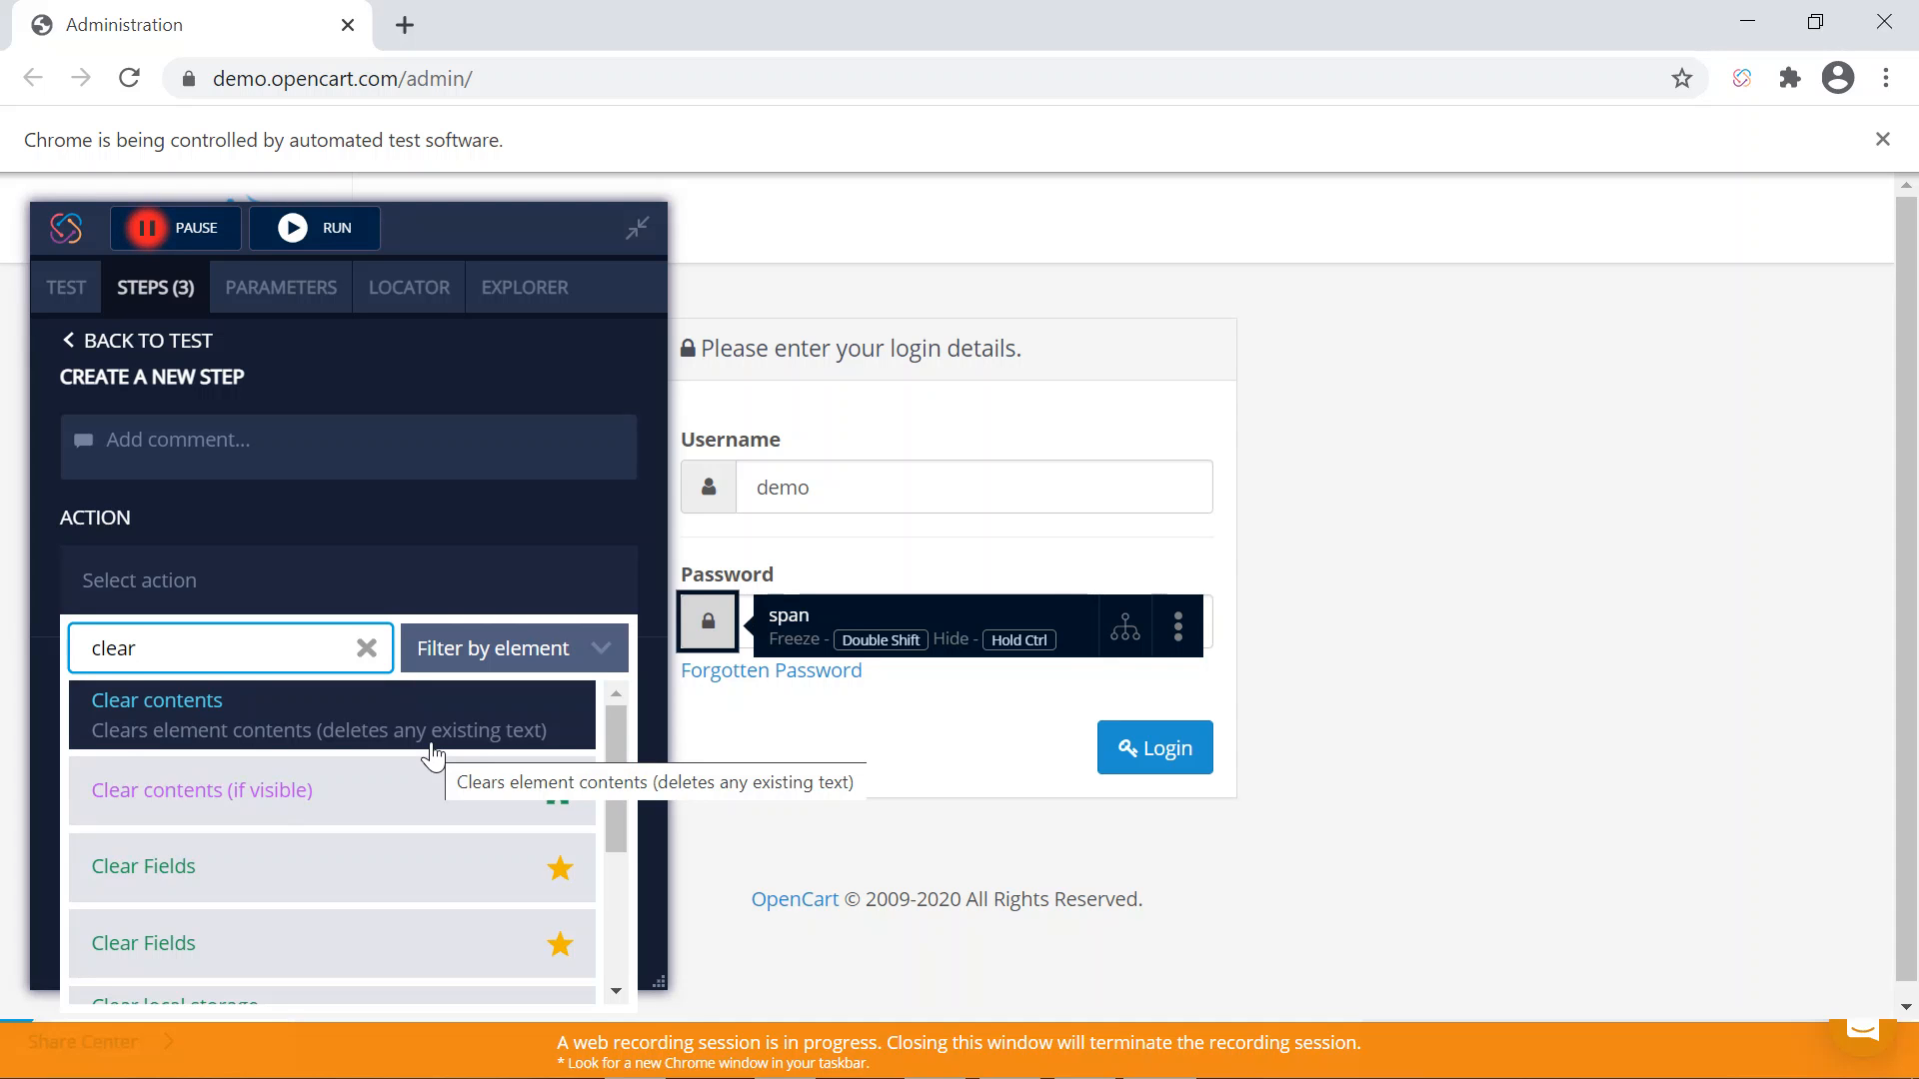
{"action": "left_click", "coordinate": [289, 732]}
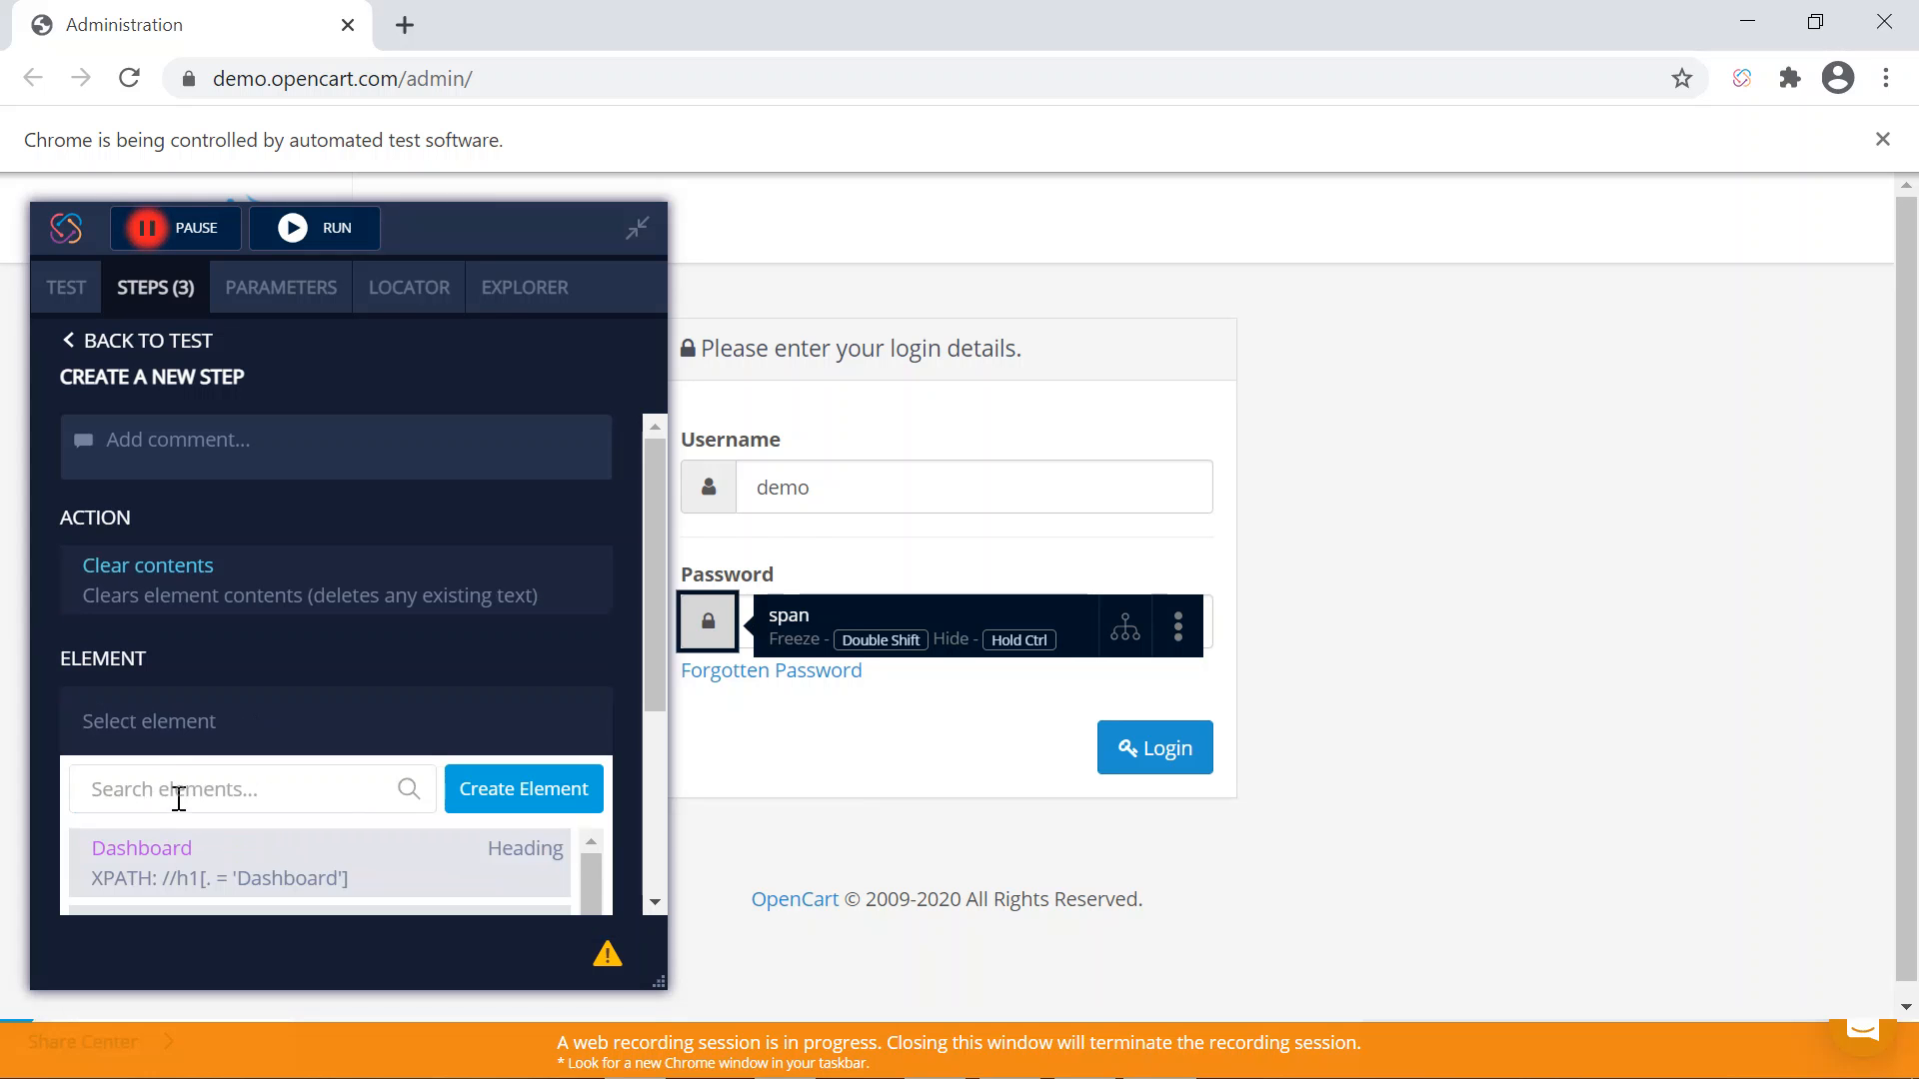
{"action": "scroll", "coordinate": [240, 785], "scroll_direction": "down", "scroll_amount": 3}
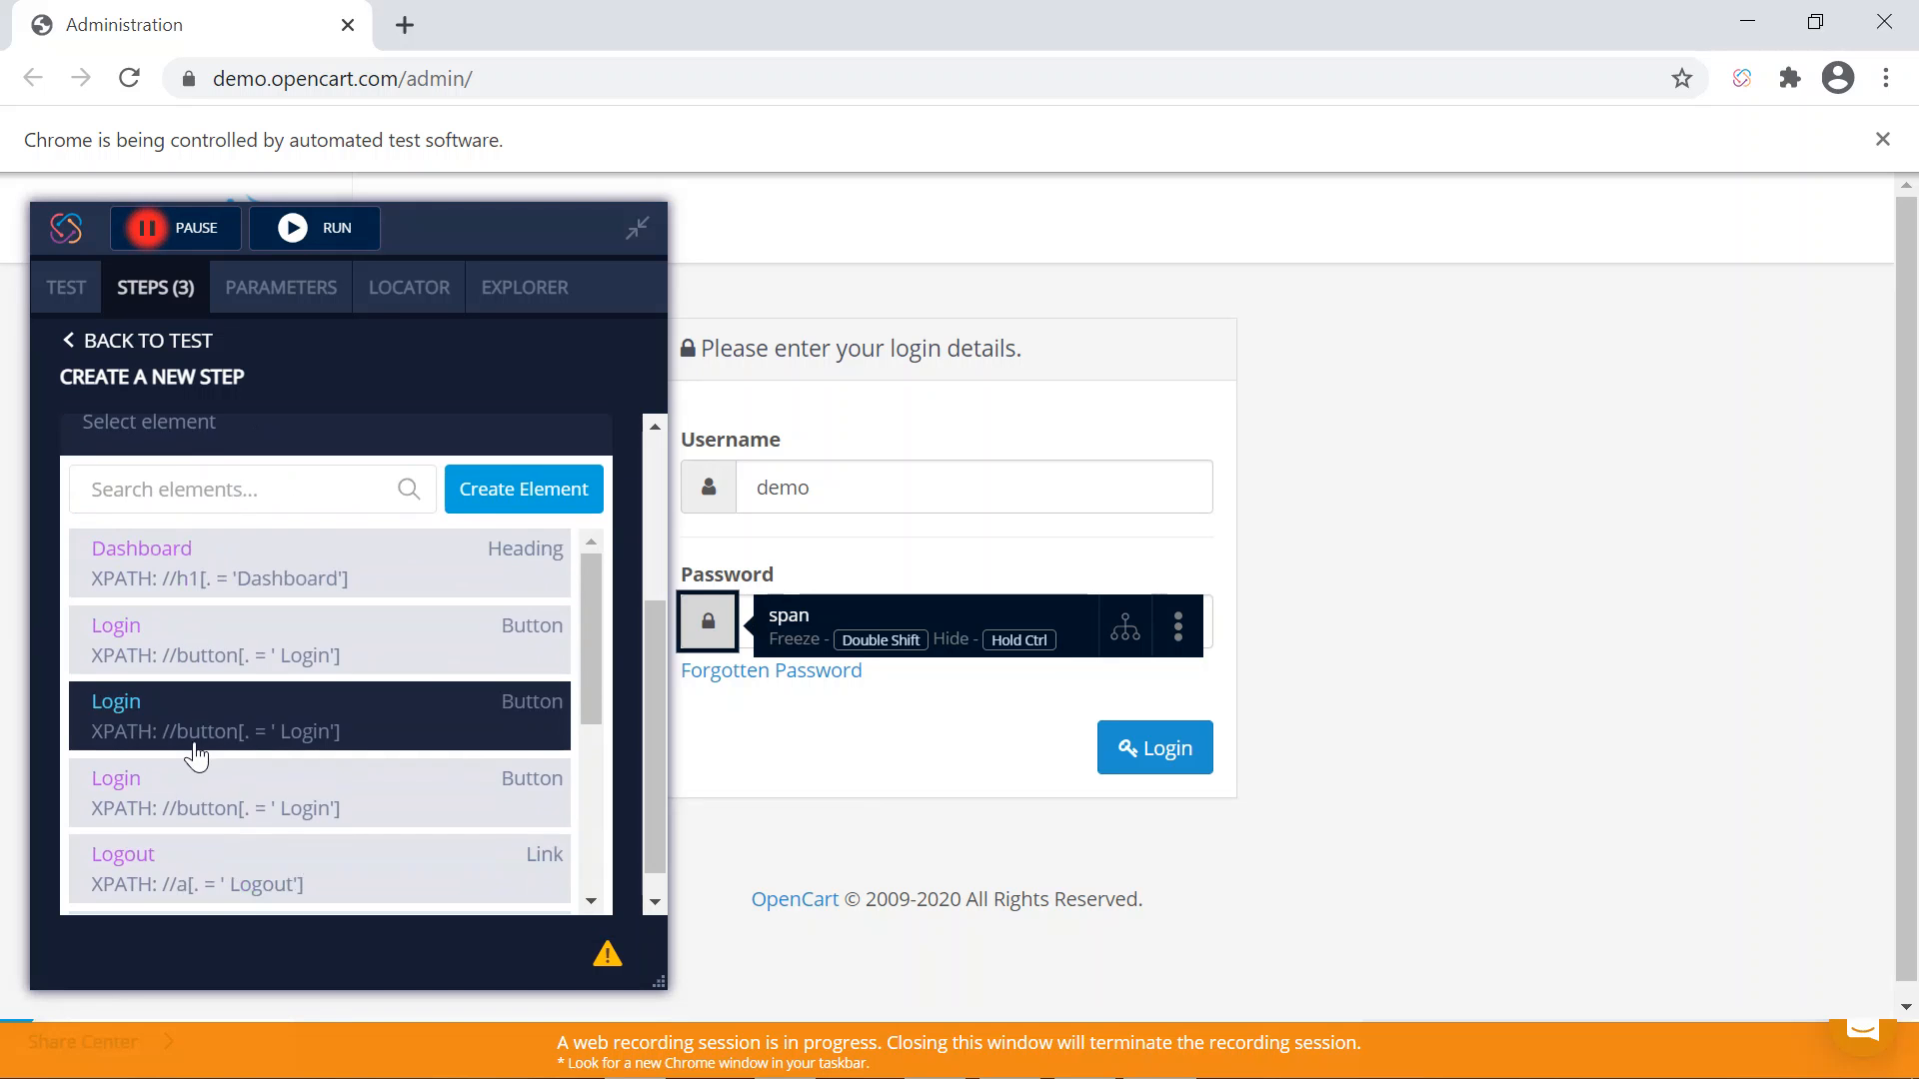
{"action": "scroll", "coordinate": [195, 755], "scroll_direction": "down", "scroll_amount": 3}
{"action": "scroll", "coordinate": [197, 759], "scroll_direction": "down", "scroll_amount": 1}
{"action": "scroll", "coordinate": [194, 848], "scroll_direction": "down", "scroll_amount": 1}
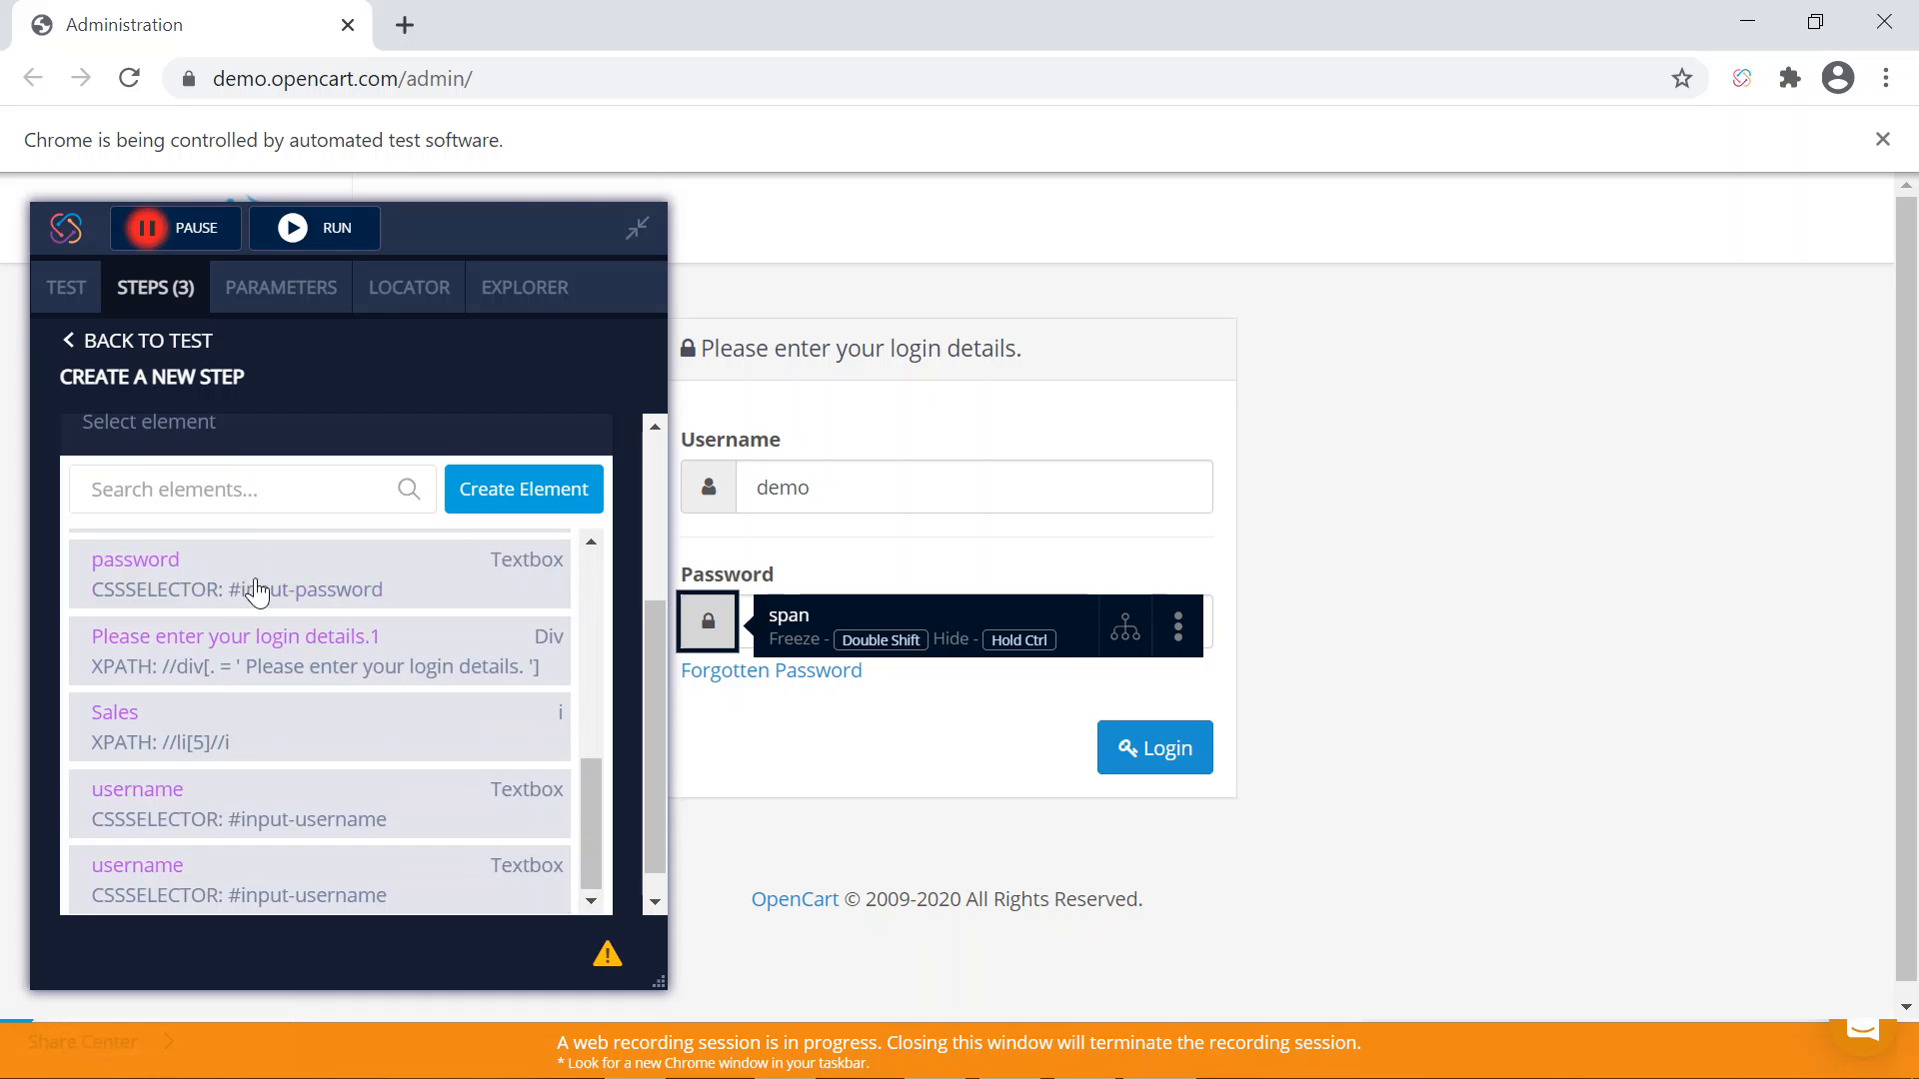
{"action": "left_click", "coordinate": [244, 824]}
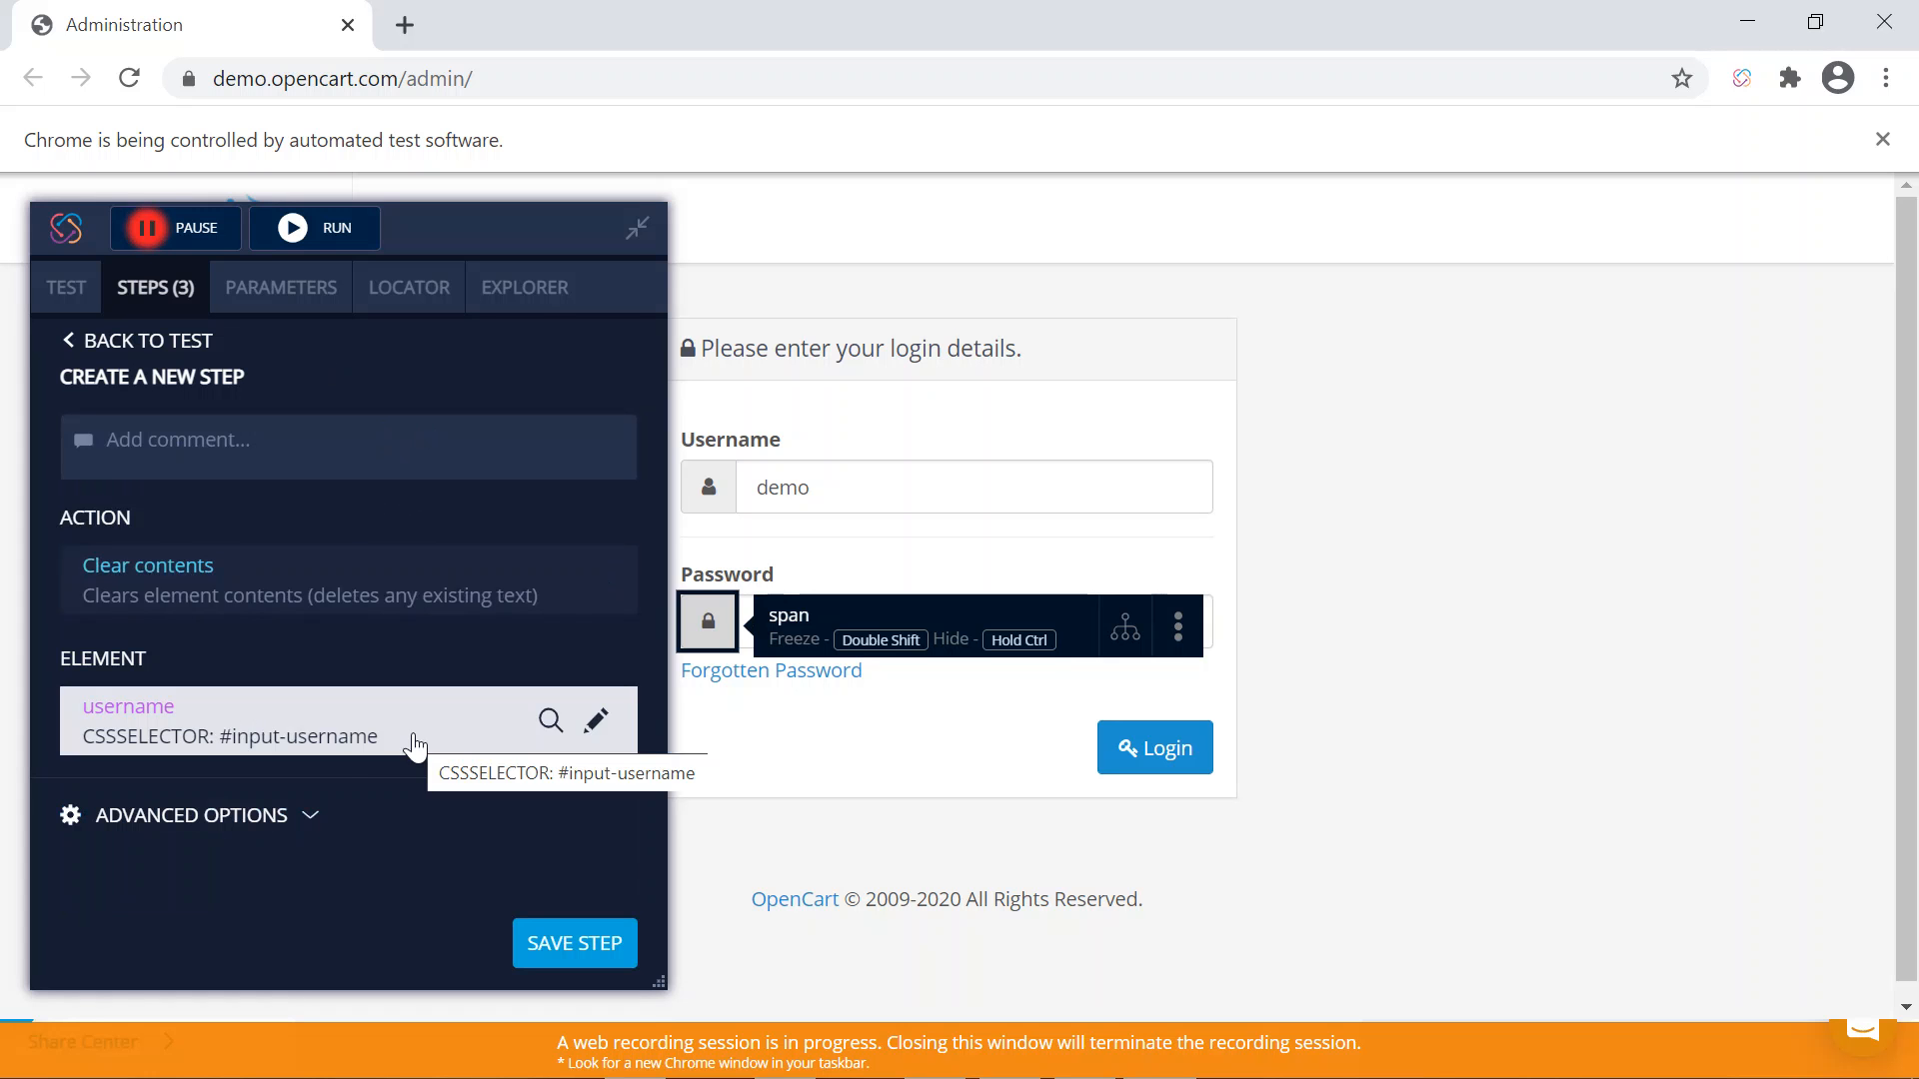
{"action": "left_click", "coordinate": [567, 944]}
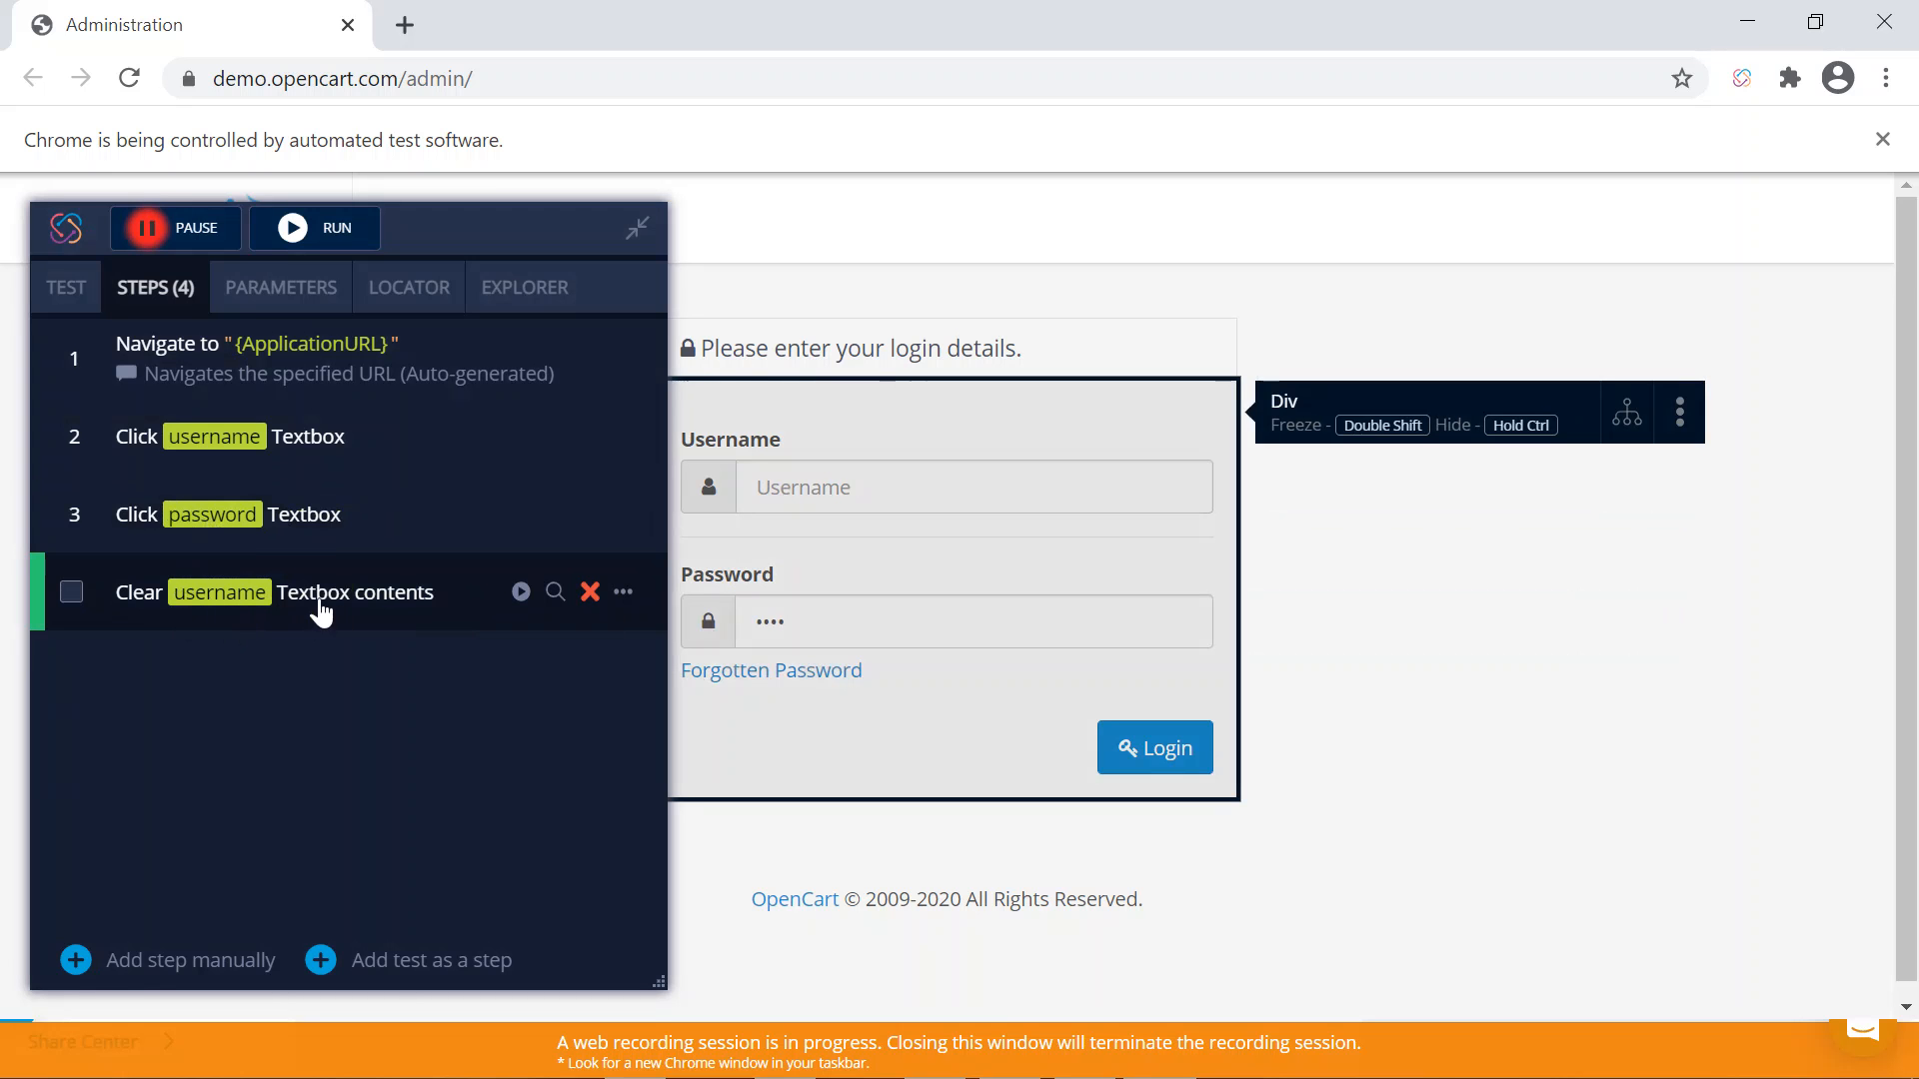
{"action": "left_click_drag", "start_coordinate": [321, 608], "coordinate": [320, 509]}
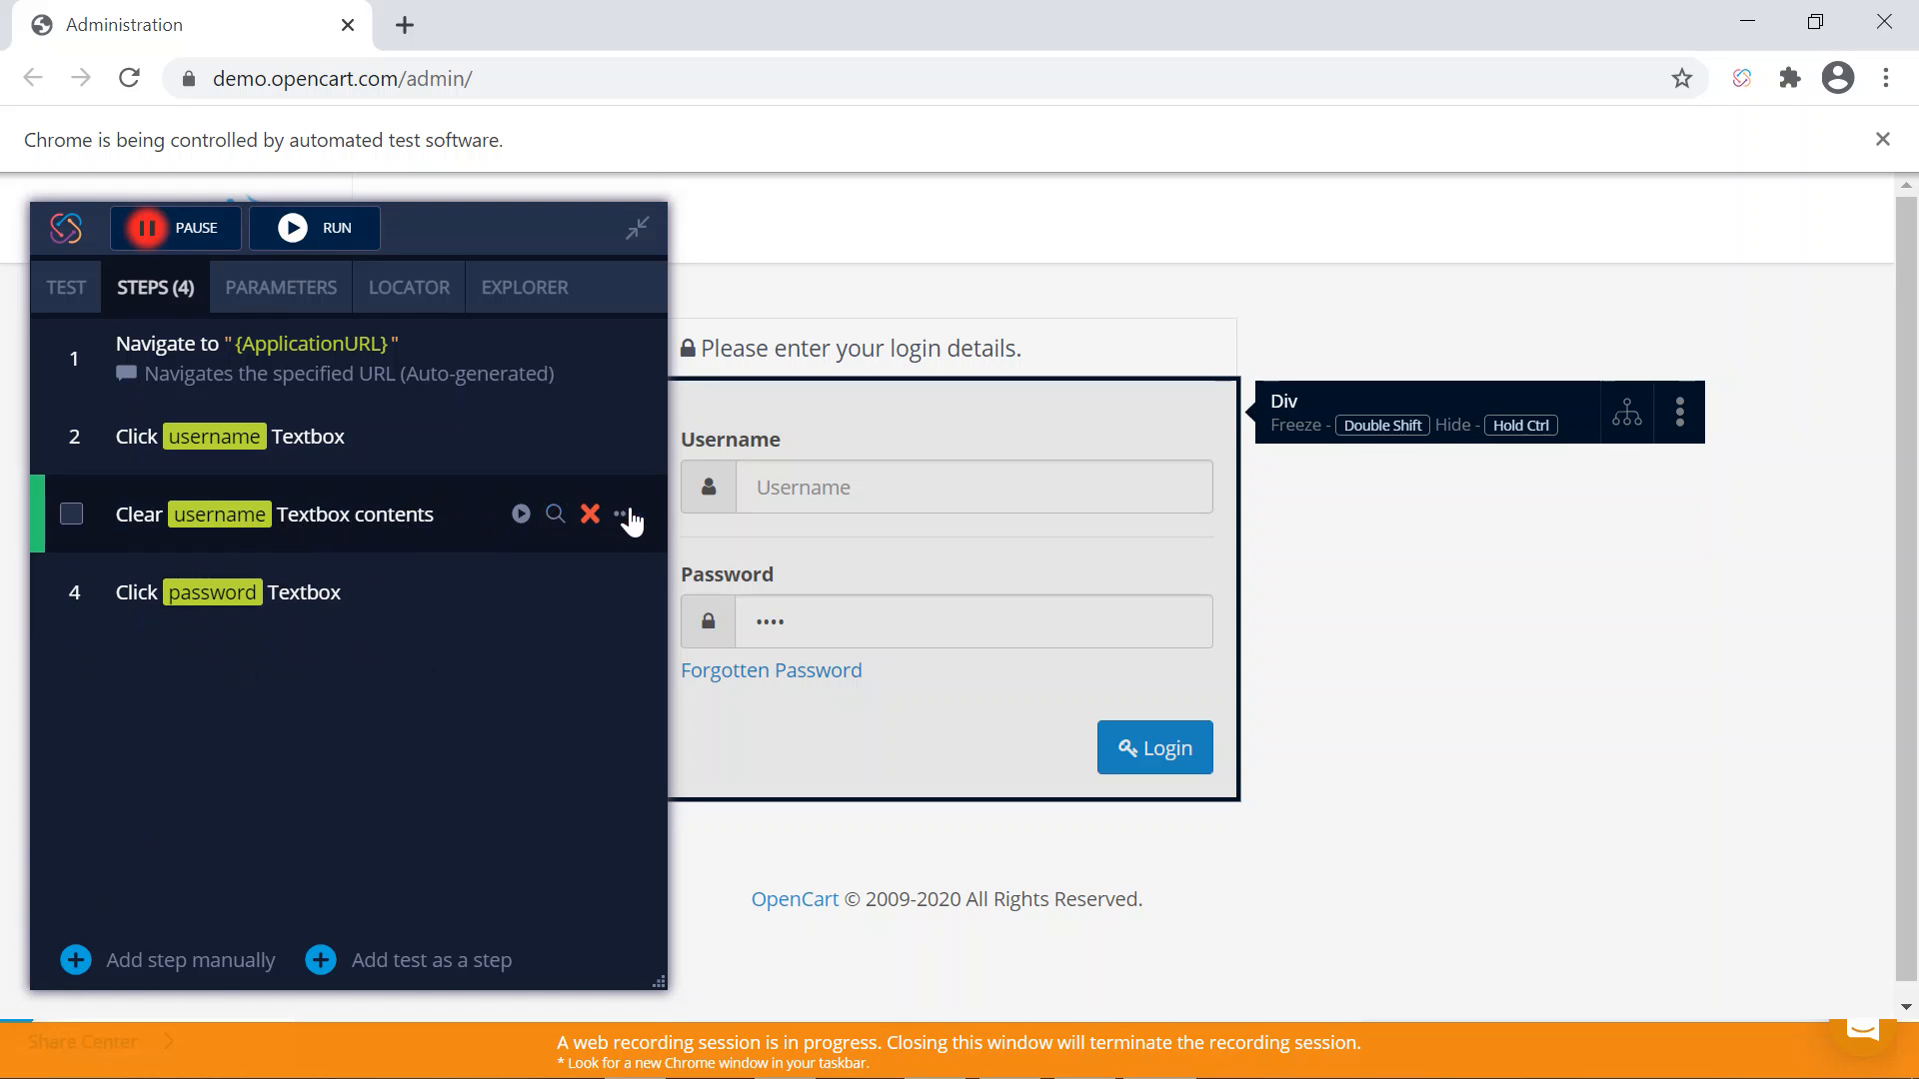
- Duplicate the Clear username step and change the copy's element to the password textbox (#input-password)
{"action": "left_click", "coordinate": [624, 513]}
{"action": "left_click", "coordinate": [519, 700]}
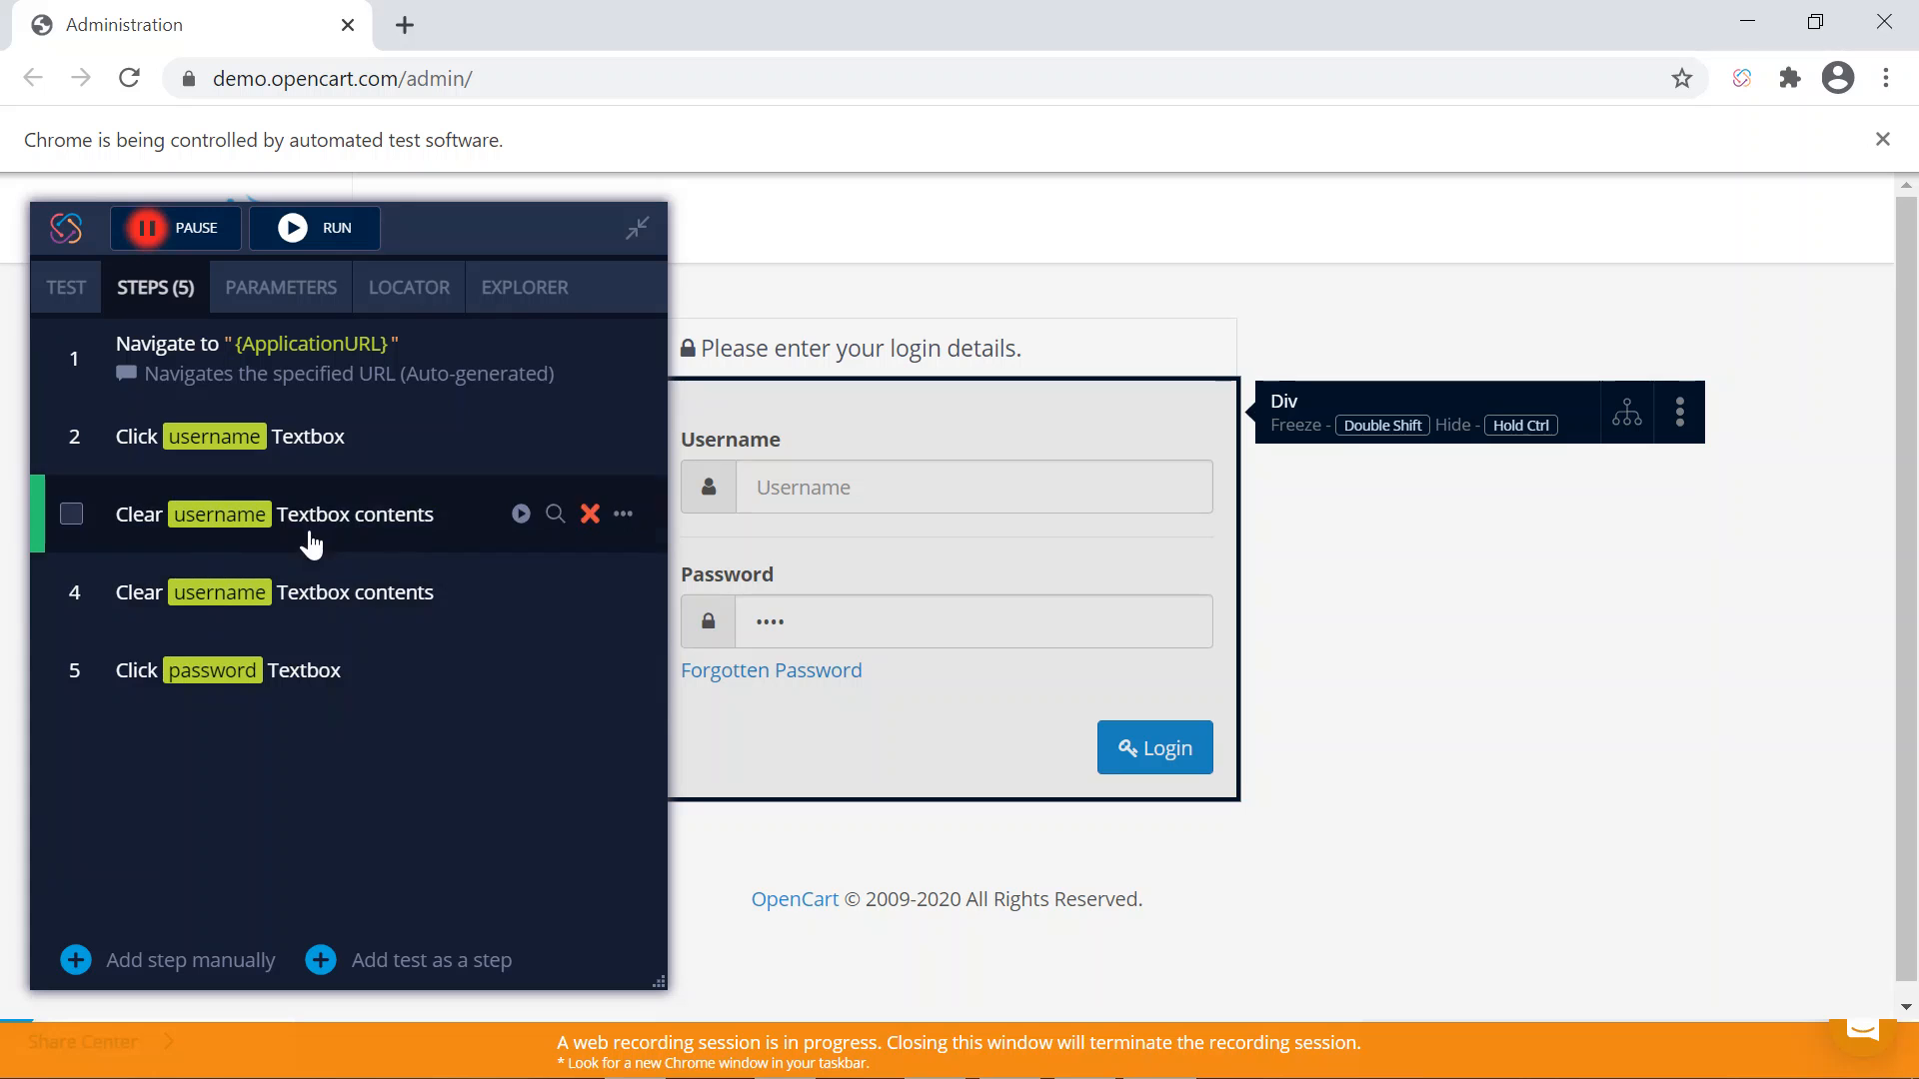
{"action": "left_click", "coordinate": [316, 592]}
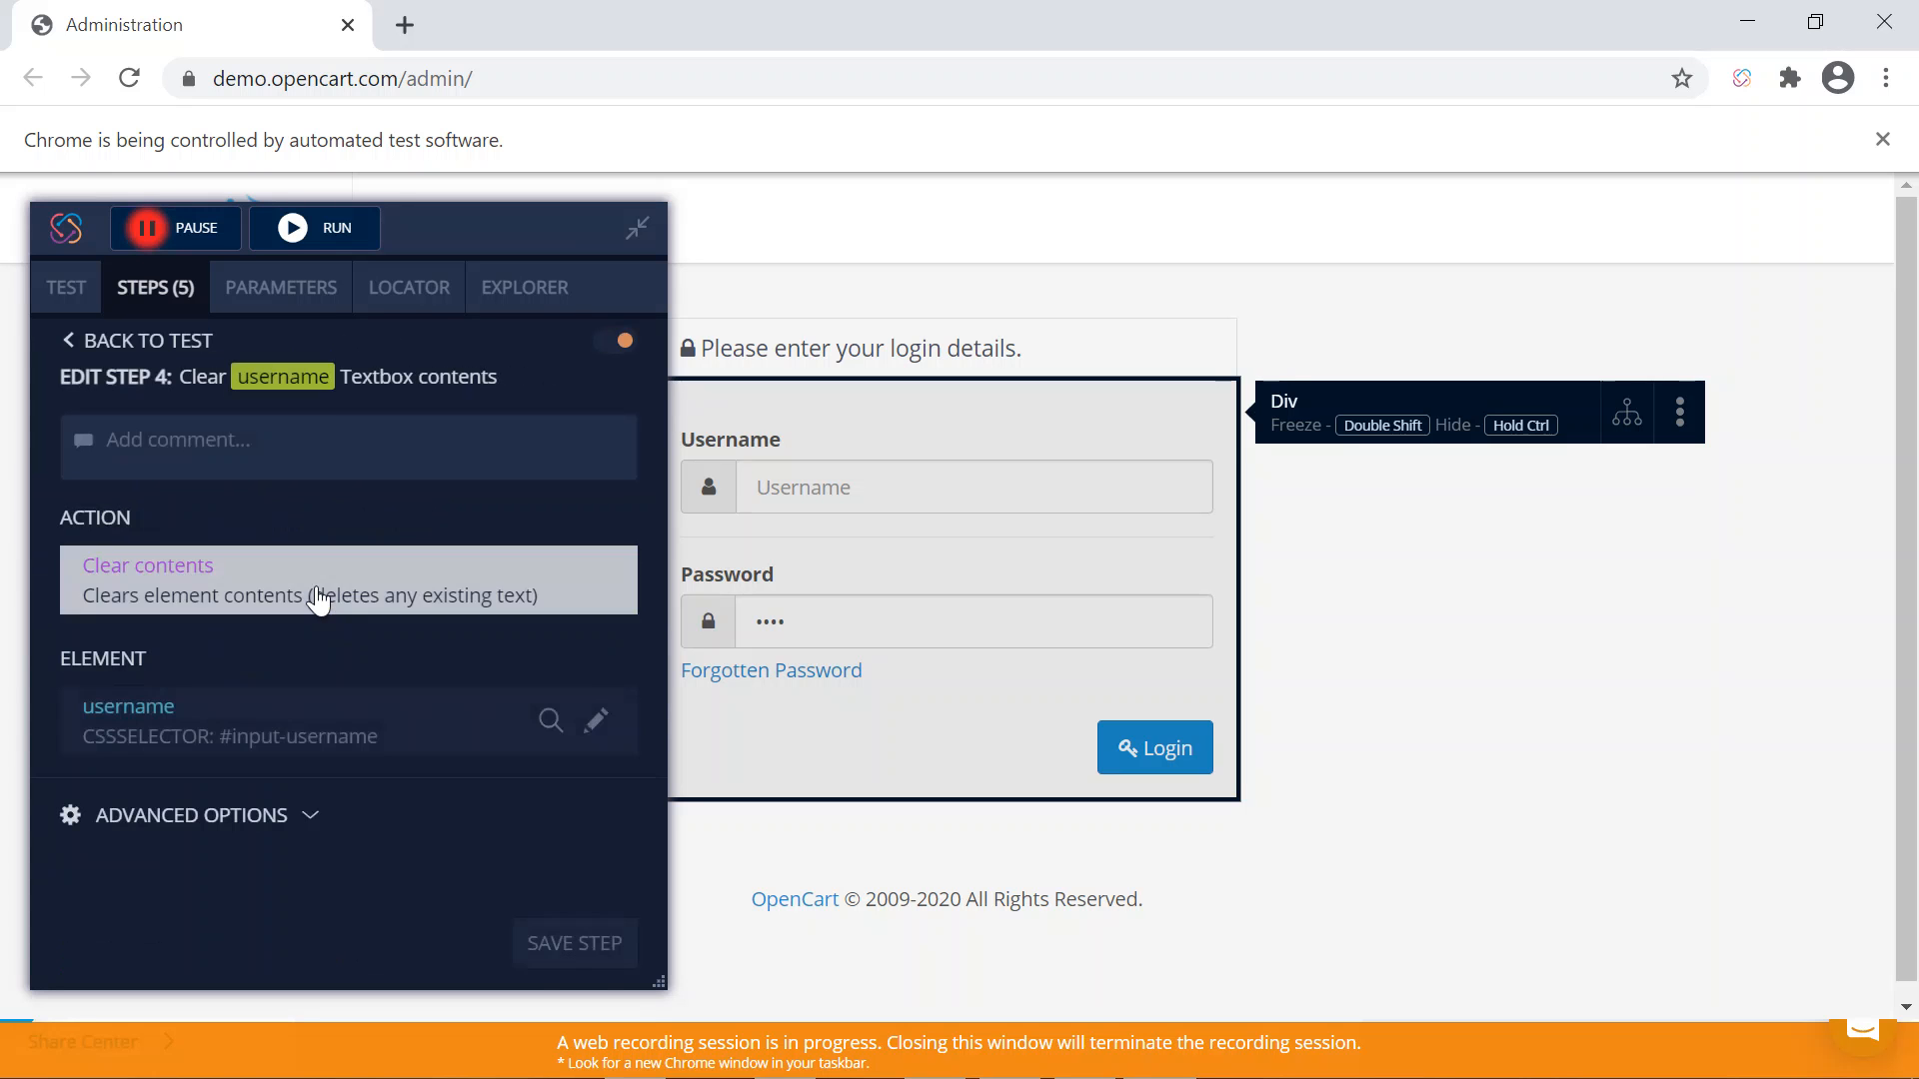
{"action": "left_click", "coordinate": [278, 728]}
{"action": "scroll", "coordinate": [265, 789], "scroll_direction": "down", "scroll_amount": 3}
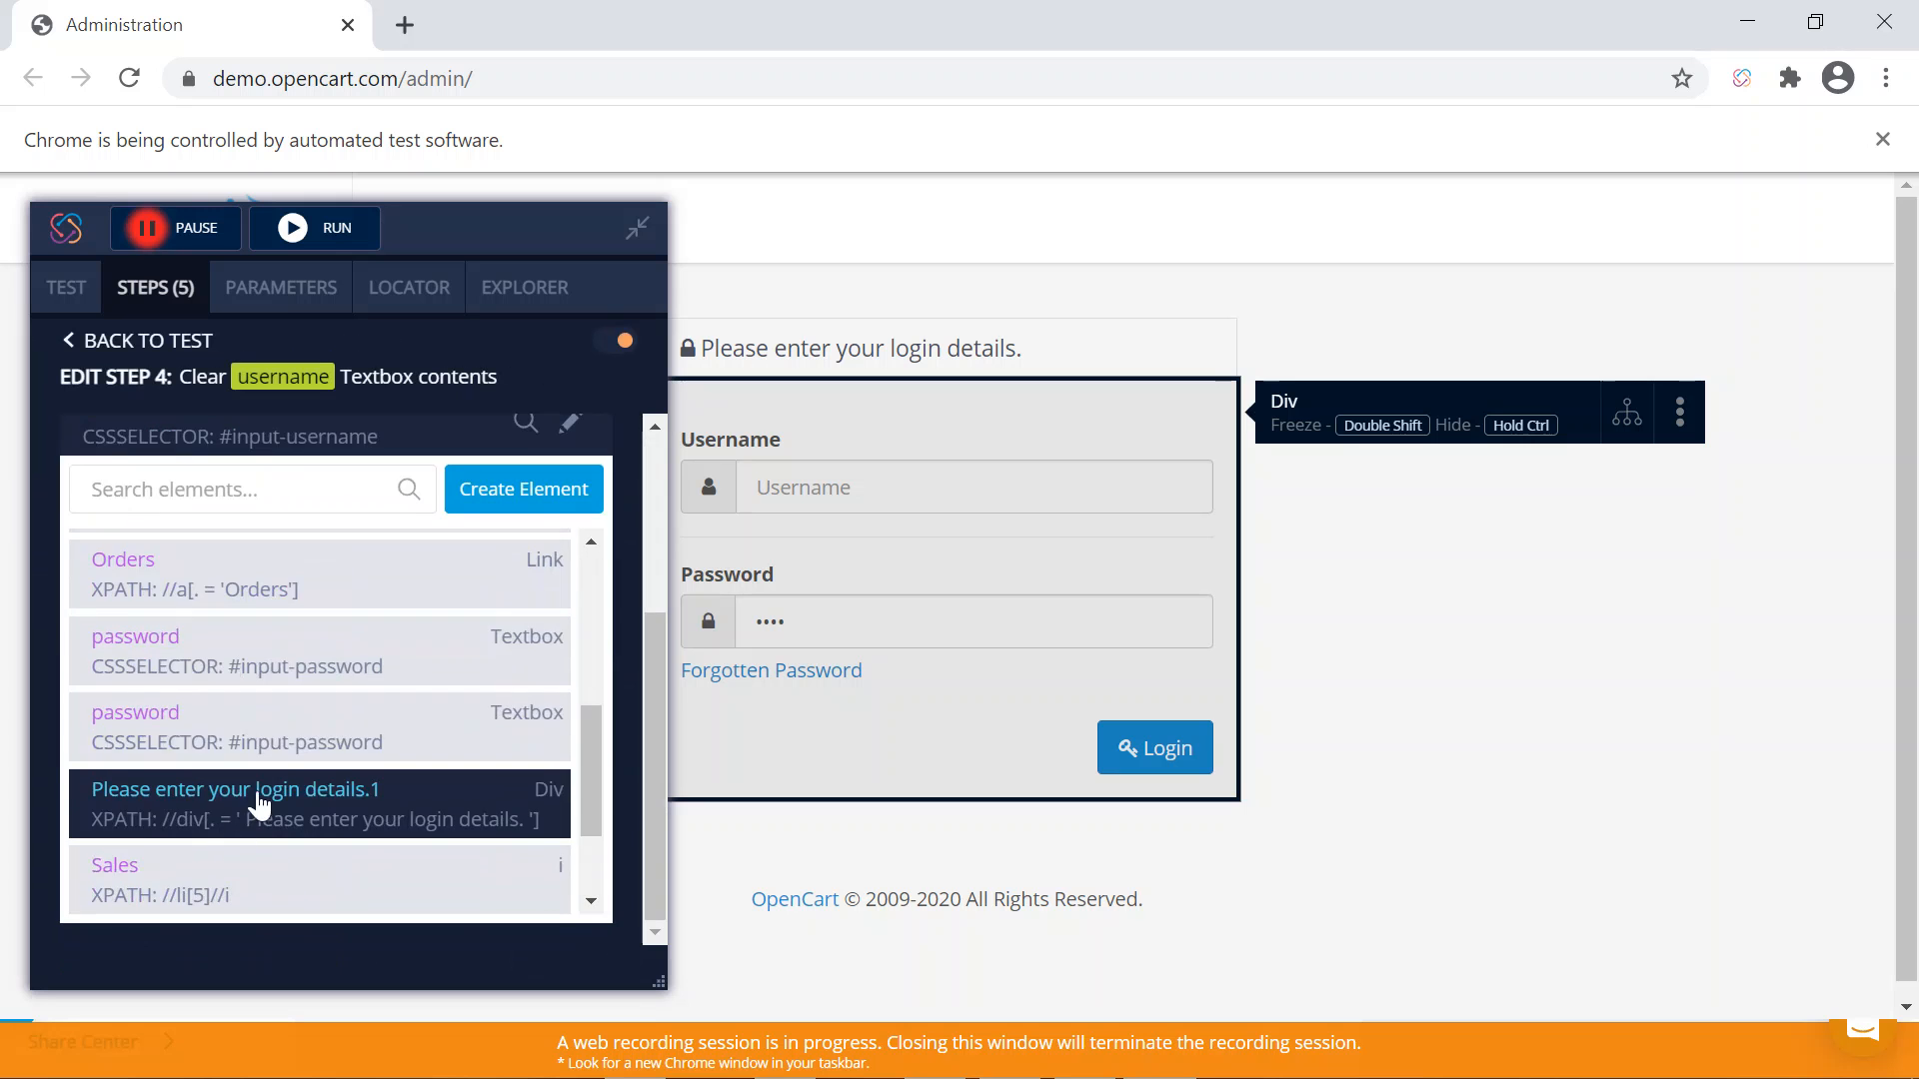
{"action": "left_click", "coordinate": [225, 737]}
{"action": "left_click", "coordinate": [549, 940]}
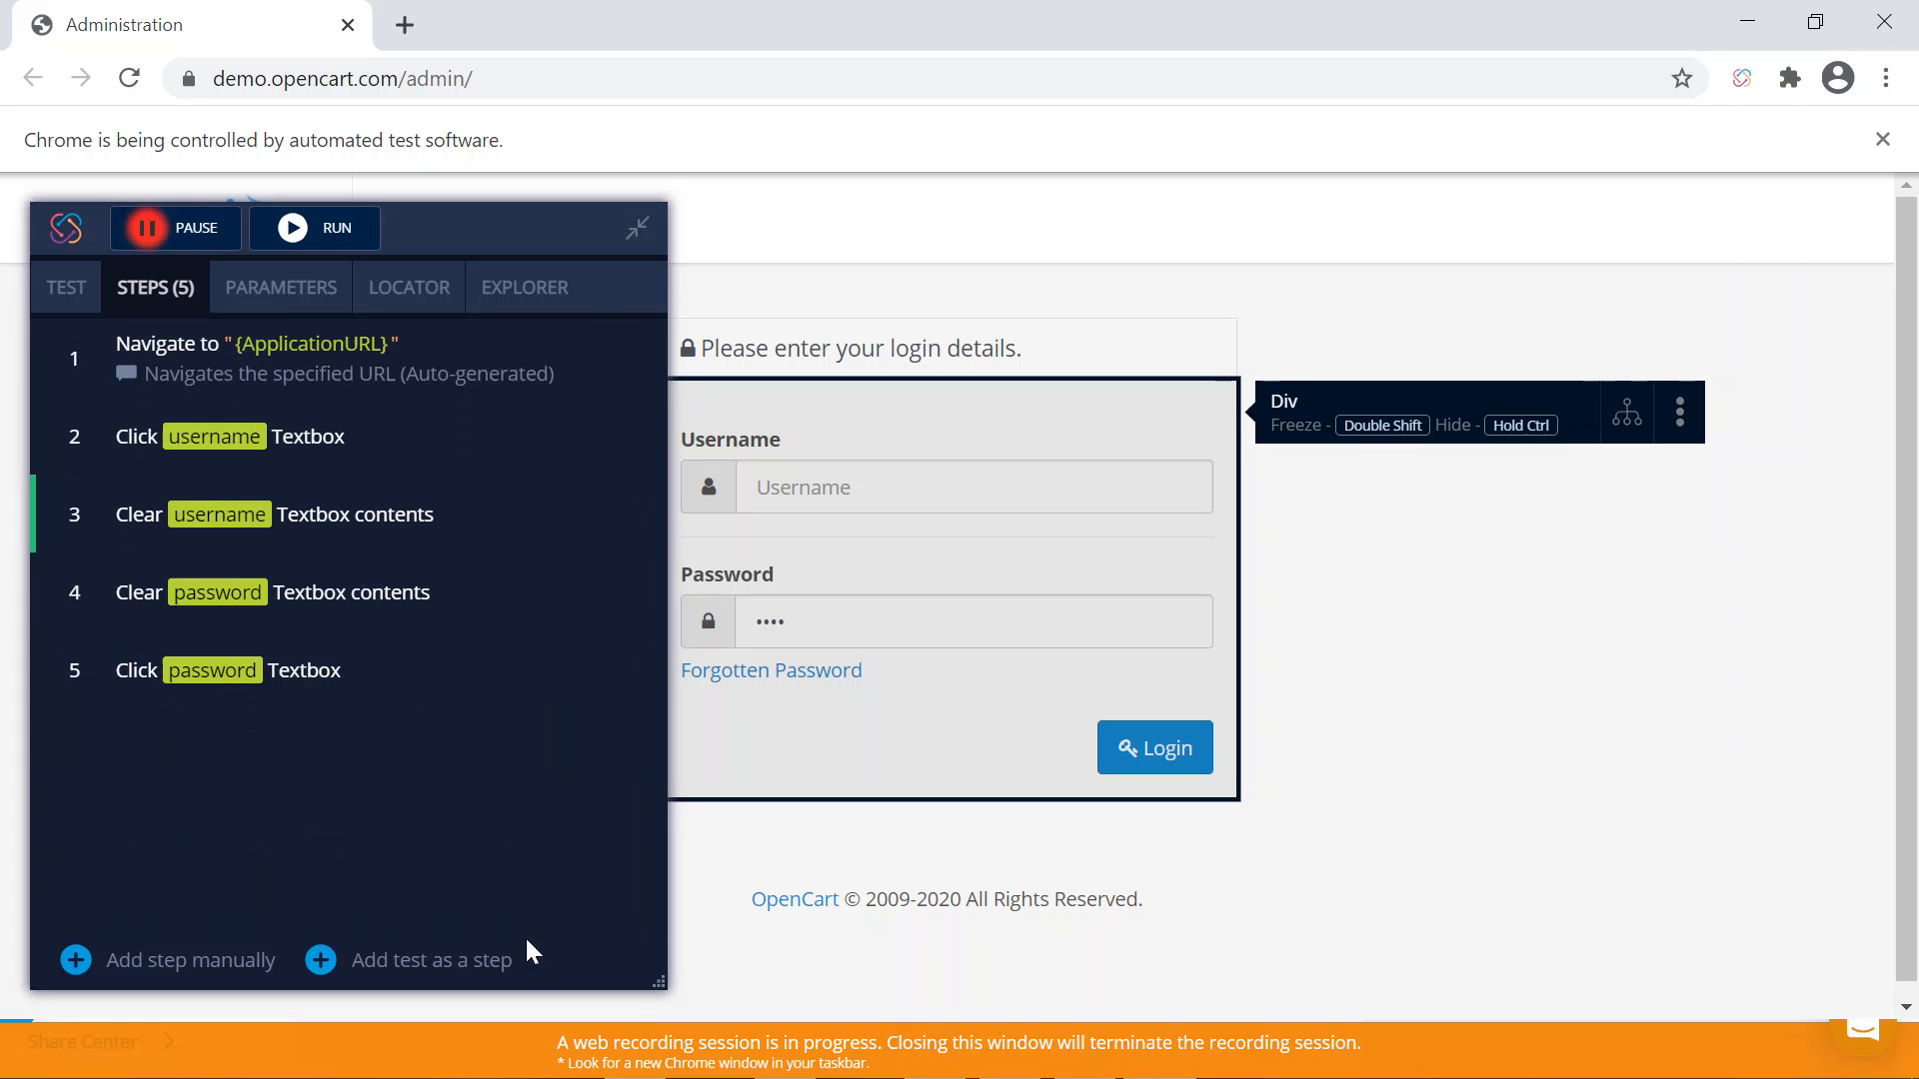
- Delete the recorded Click password Textbox and Click username Textbox steps from the test
{"action": "mouse_move", "coordinate": [279, 677]}
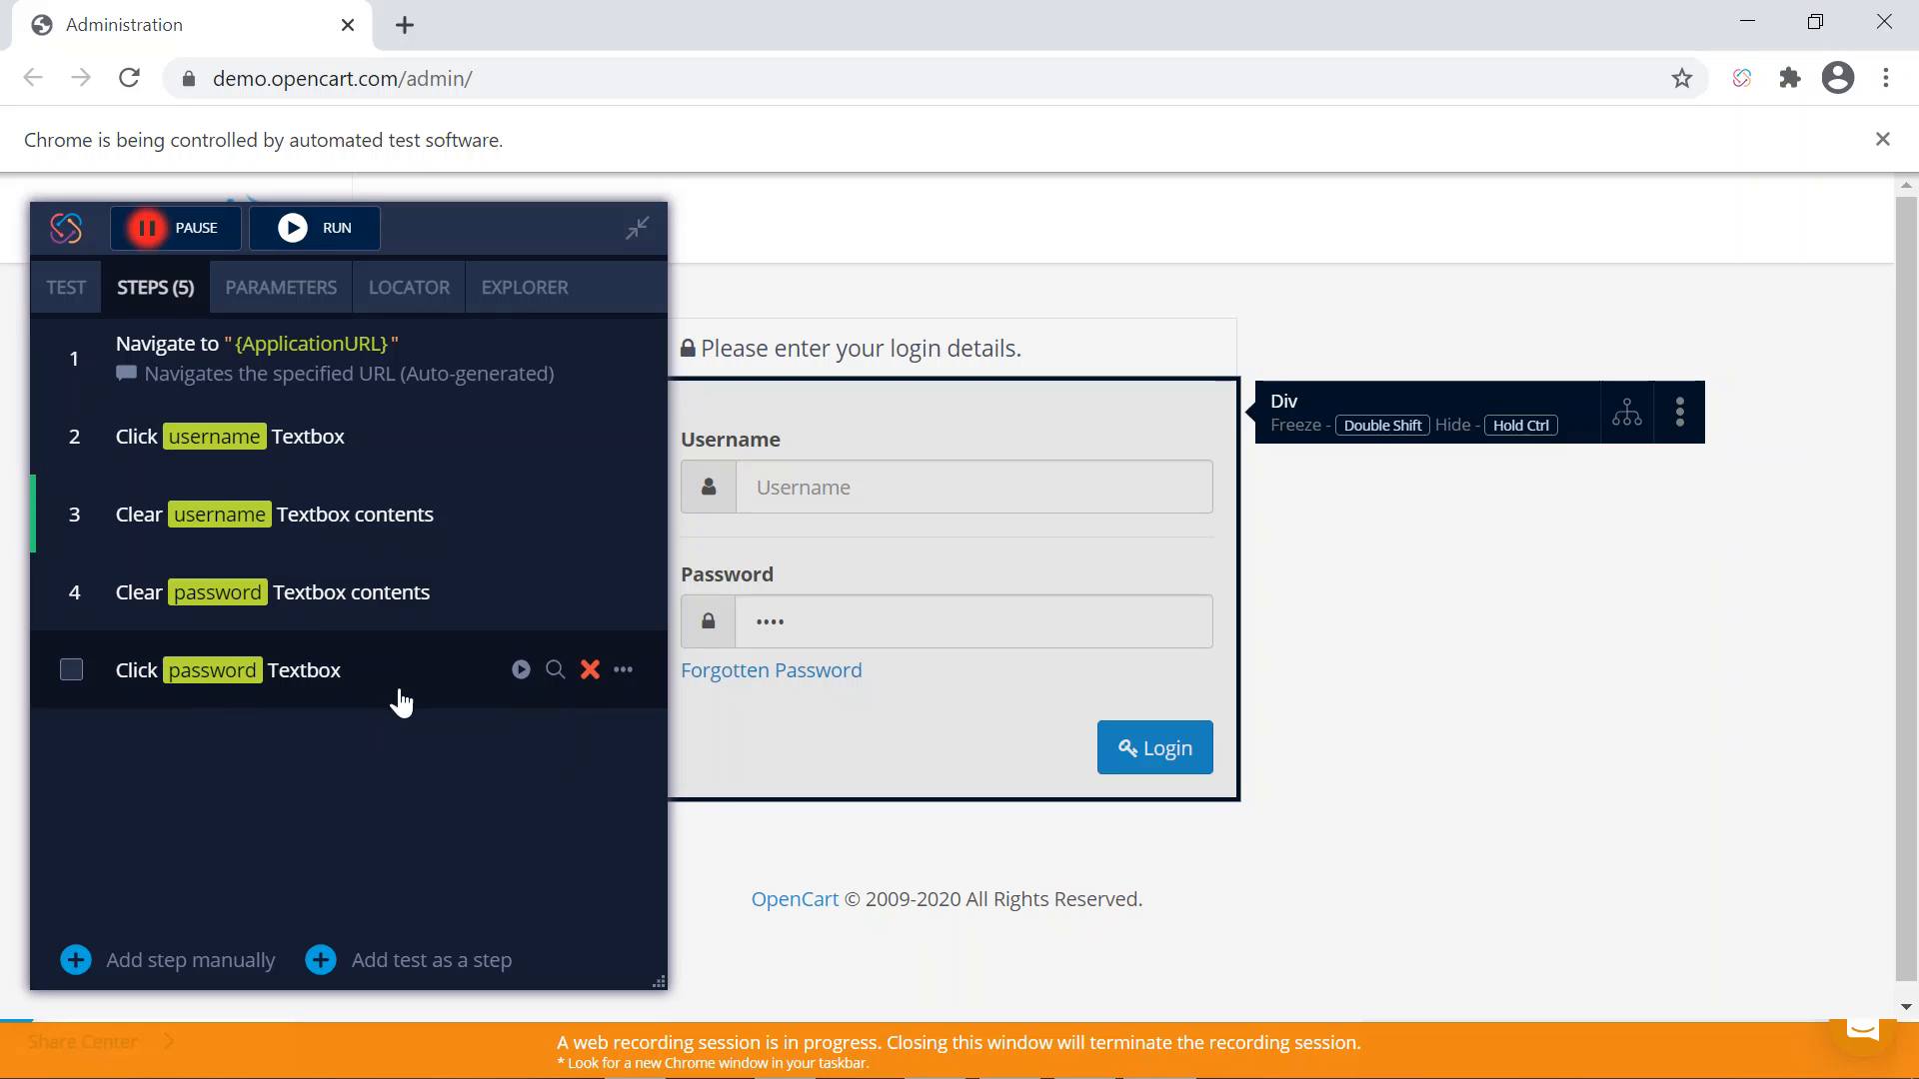
{"action": "left_click", "coordinate": [591, 668]}
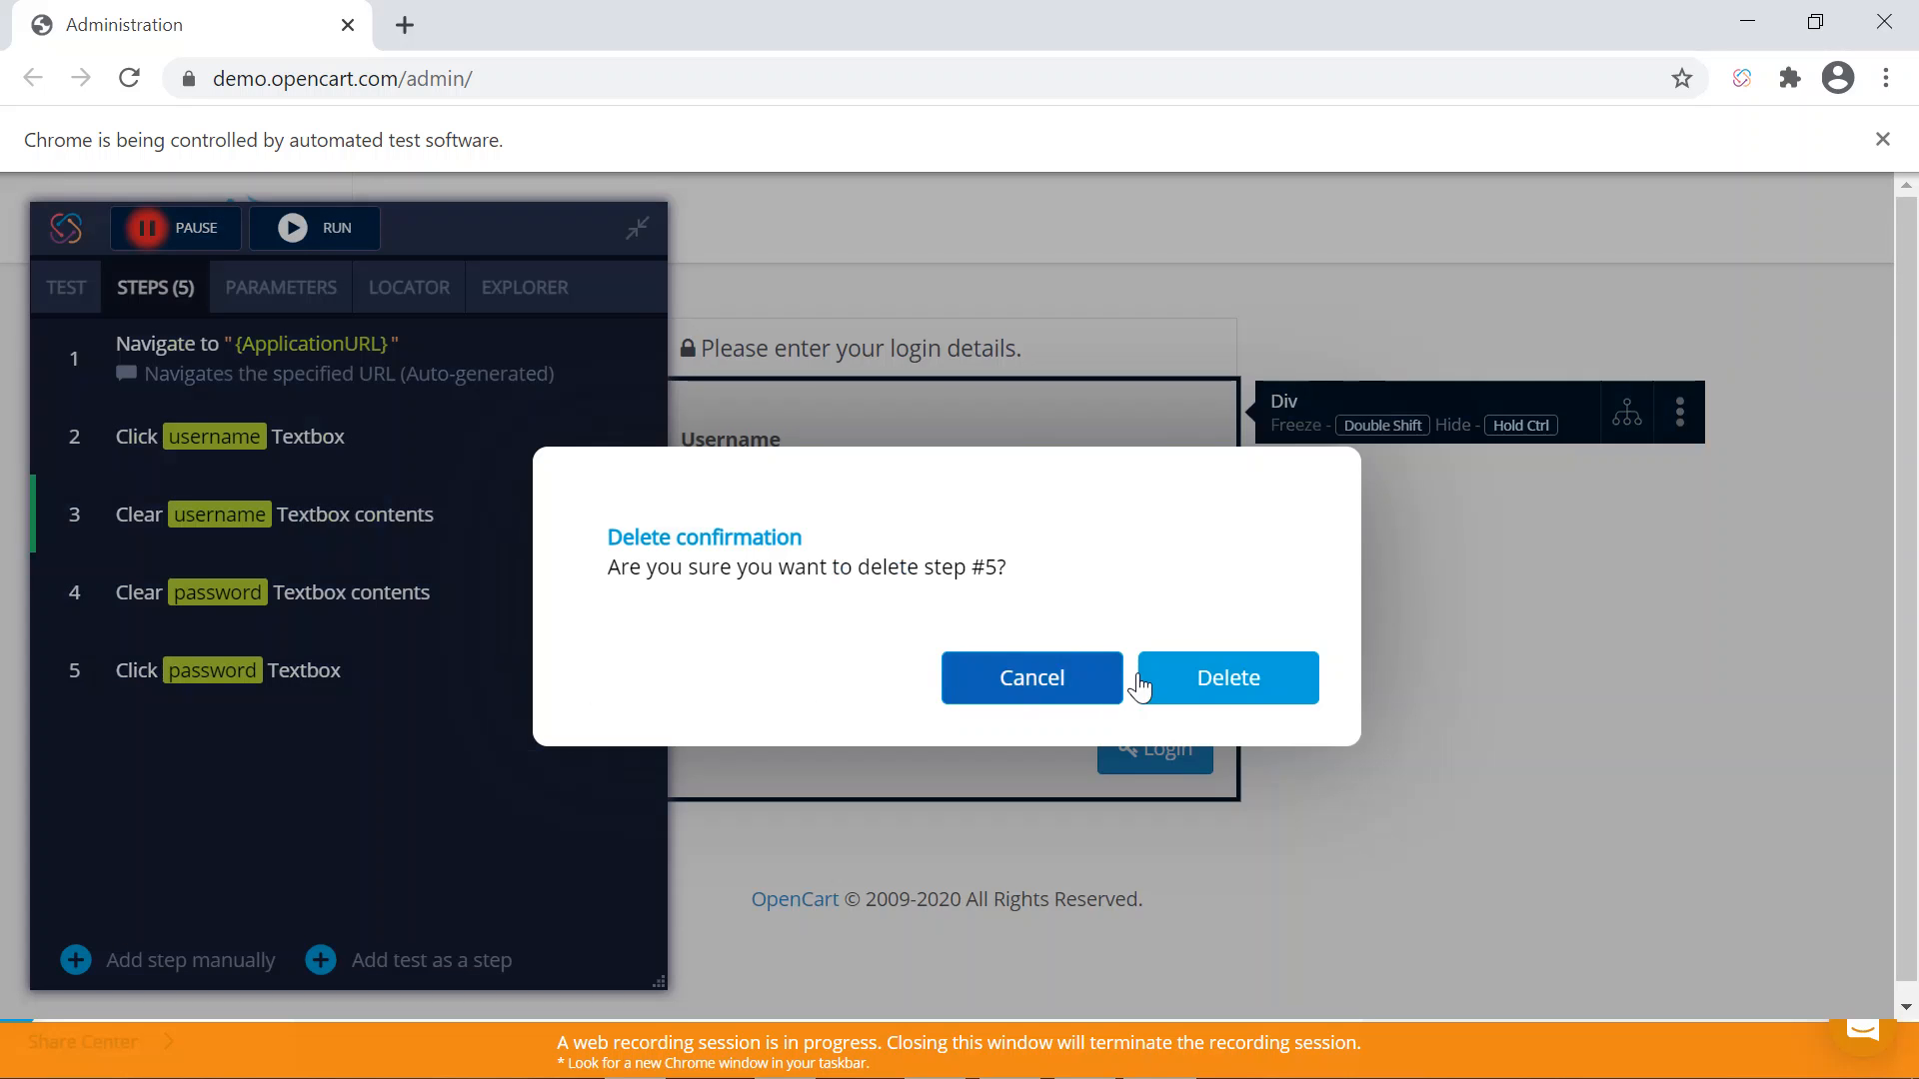
{"action": "left_click", "coordinate": [1223, 680]}
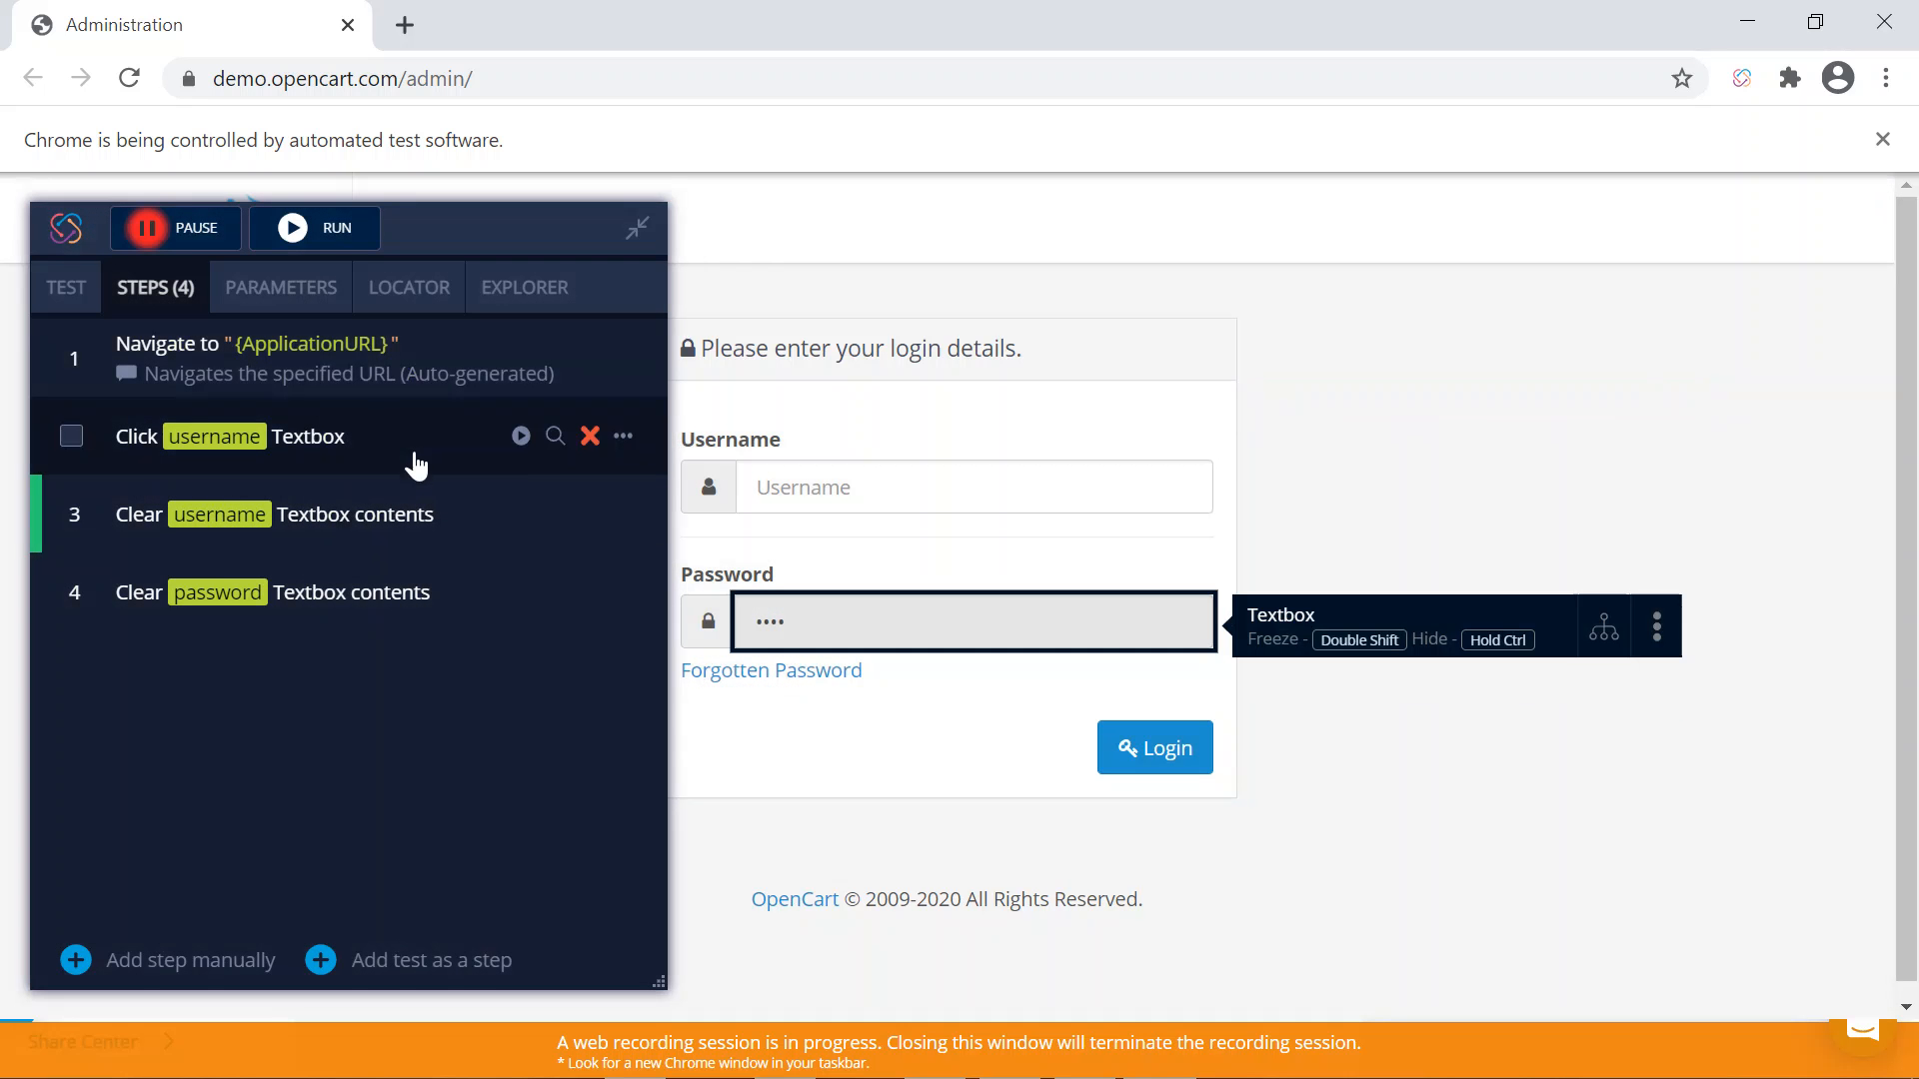
{"action": "left_click", "coordinate": [590, 440]}
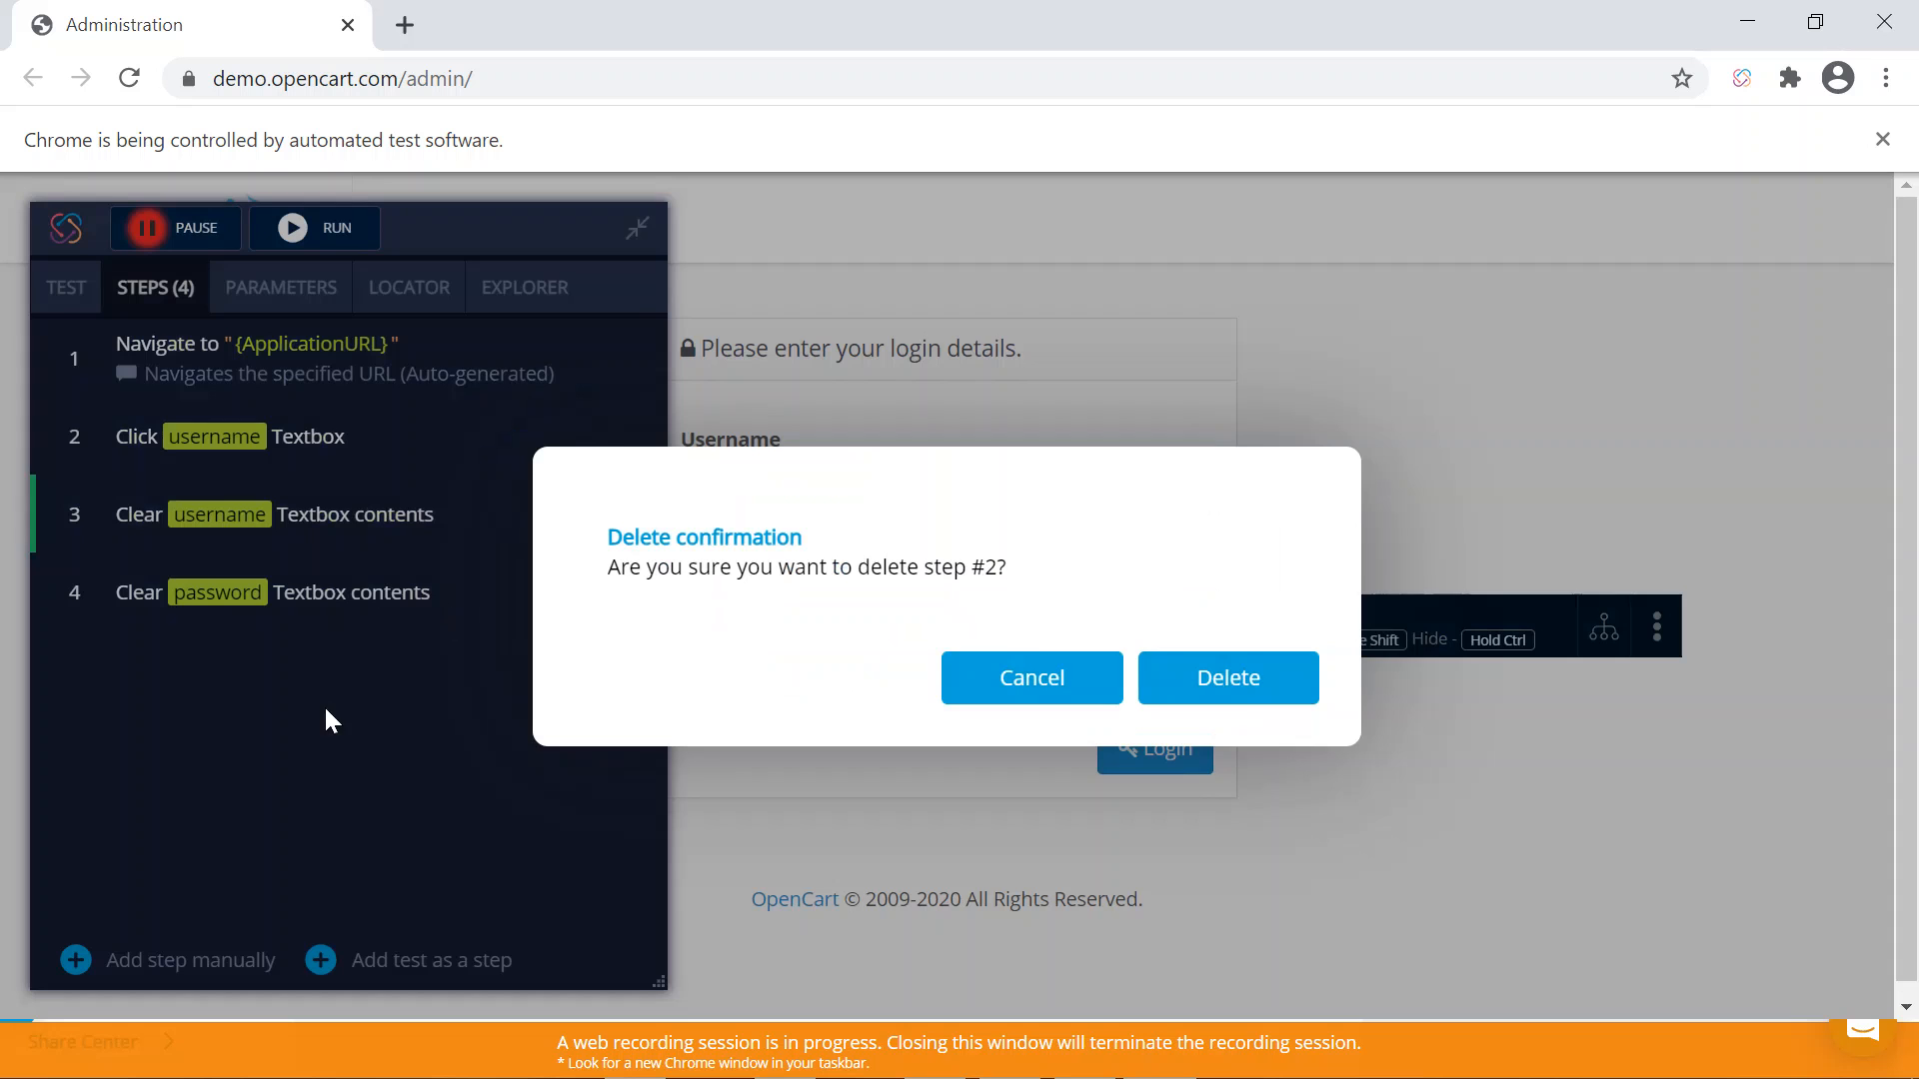
{"action": "left_click", "coordinate": [1236, 676]}
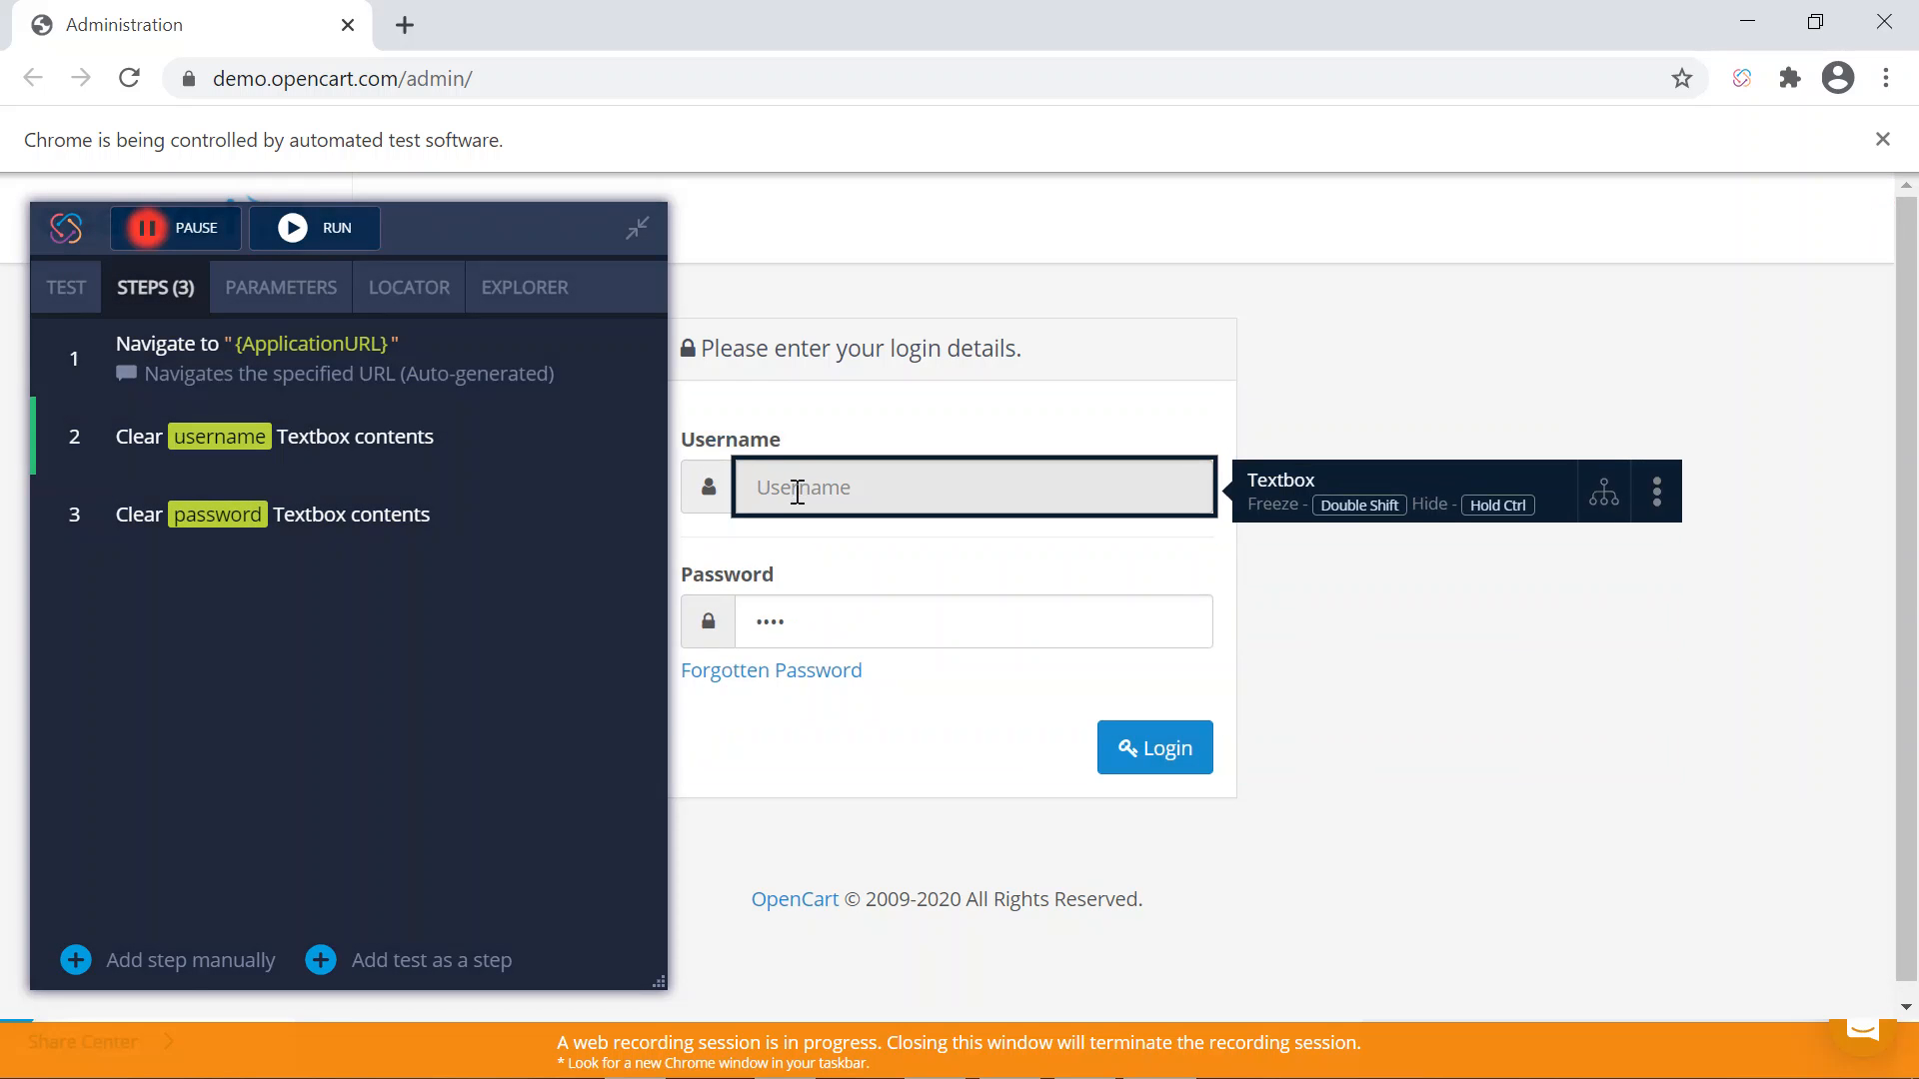
- Record entering demo in the Username field, and run only the Clear password Textbox contents step
{"action": "left_click", "coordinate": [786, 487]}
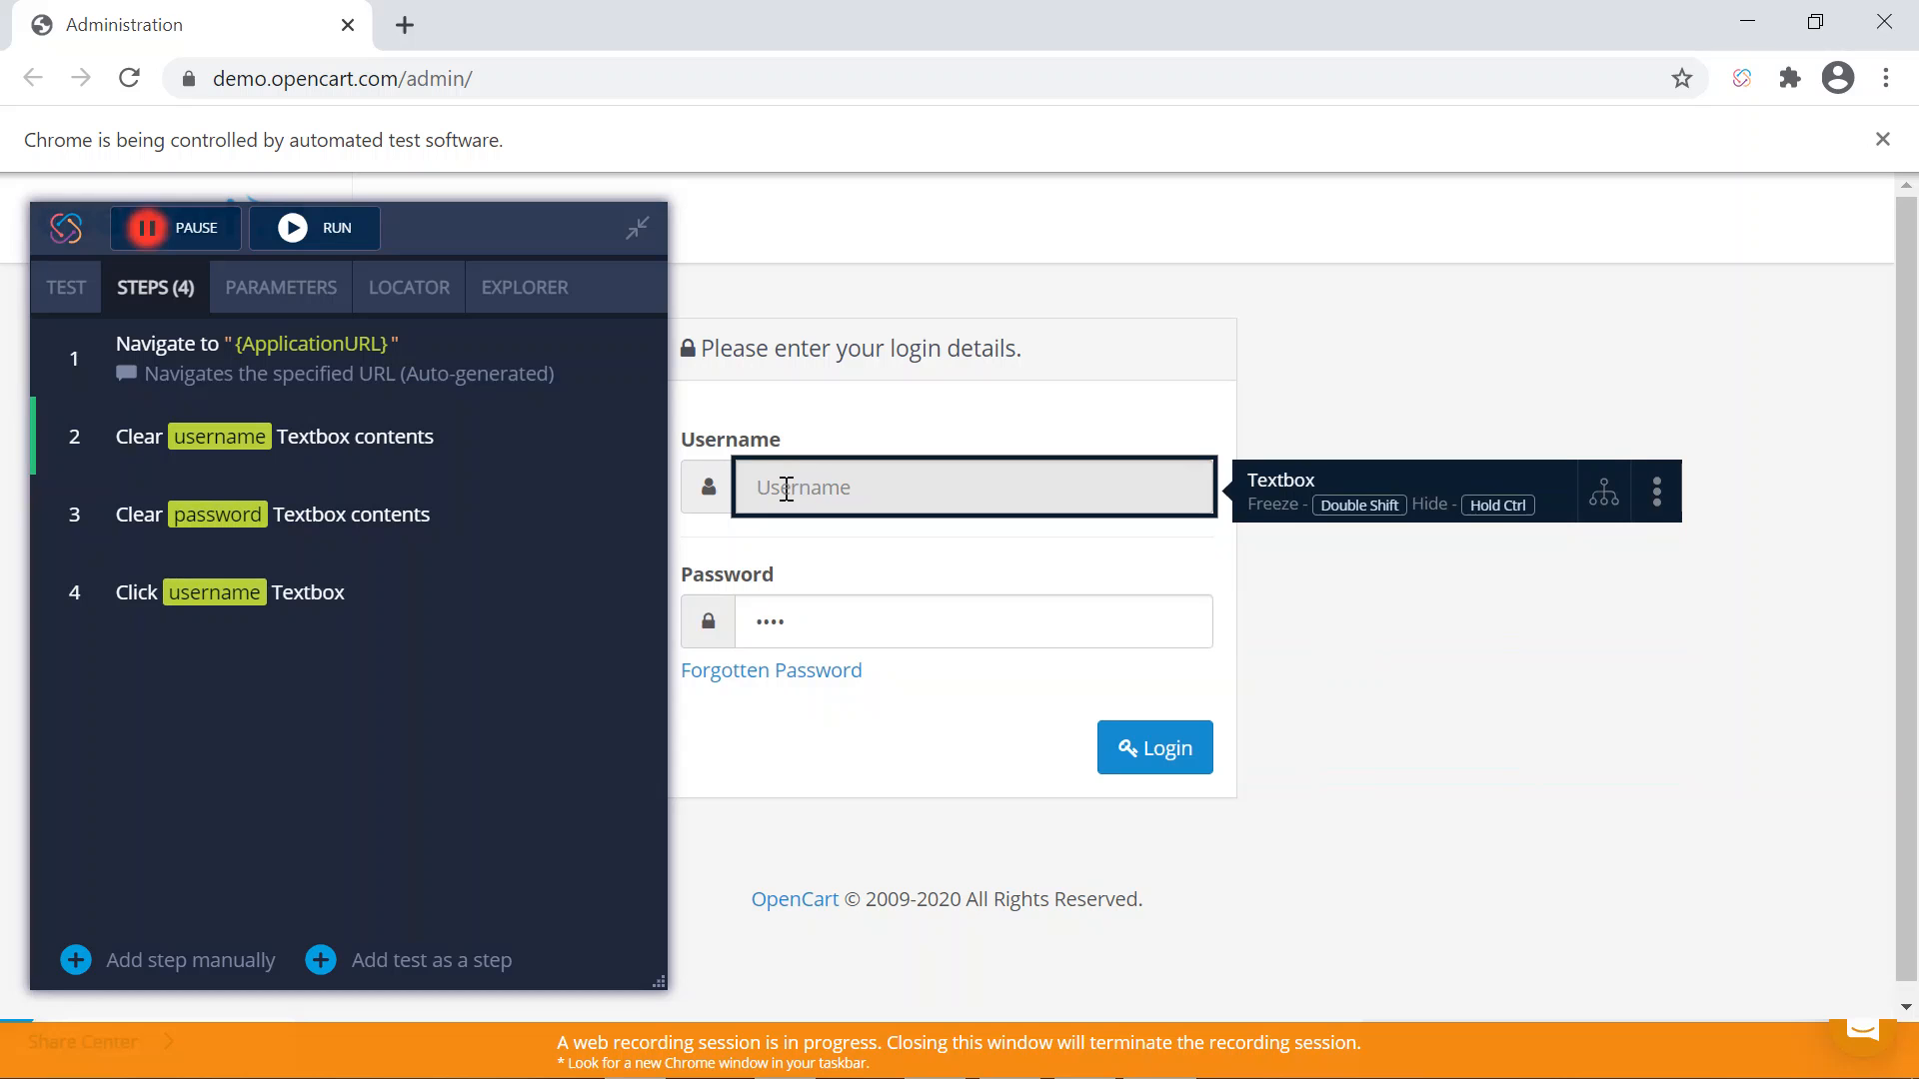
{"action": "type", "text": "demo"}
{"action": "left_click", "coordinate": [521, 514]}
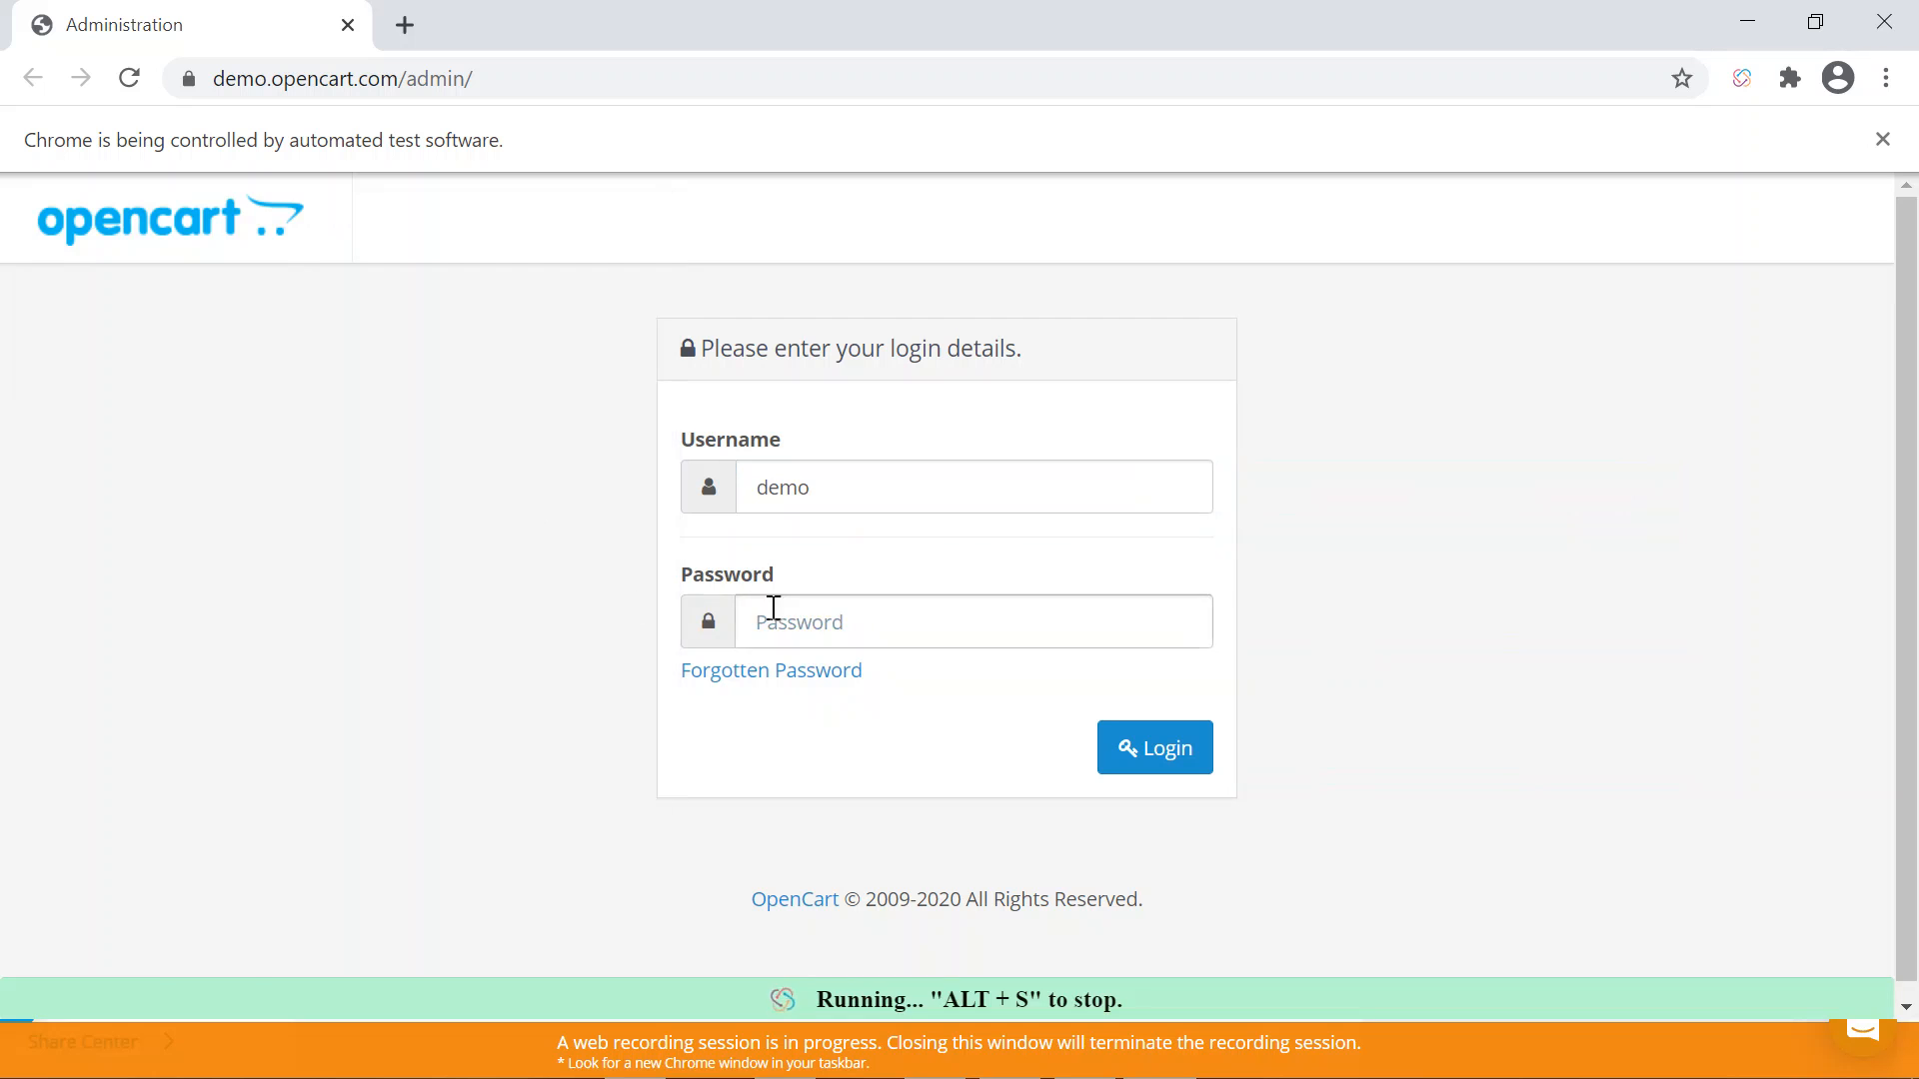
- Record entering the account password in the Password field and logging in to the OpenCart admin site
{"action": "left_click", "coordinate": [804, 619]}
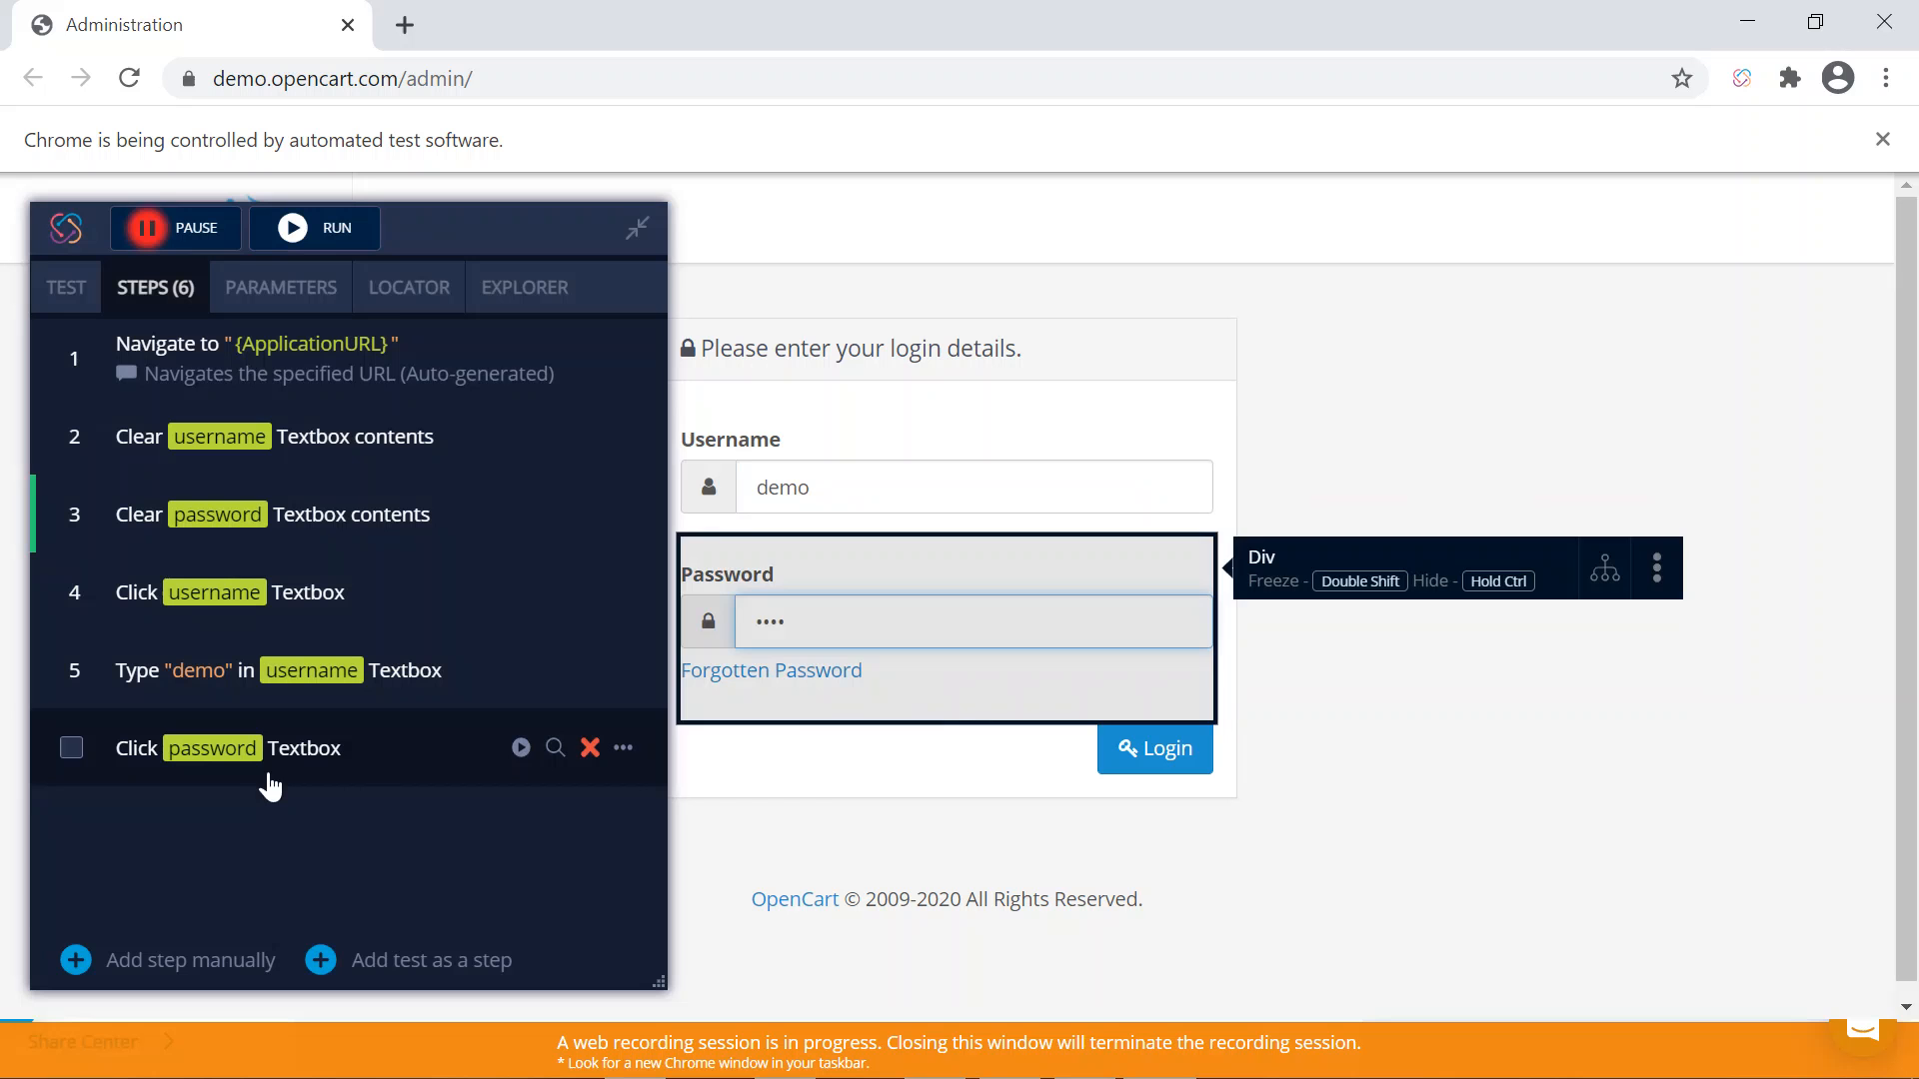
{"action": "left_click", "coordinate": [1156, 759]}
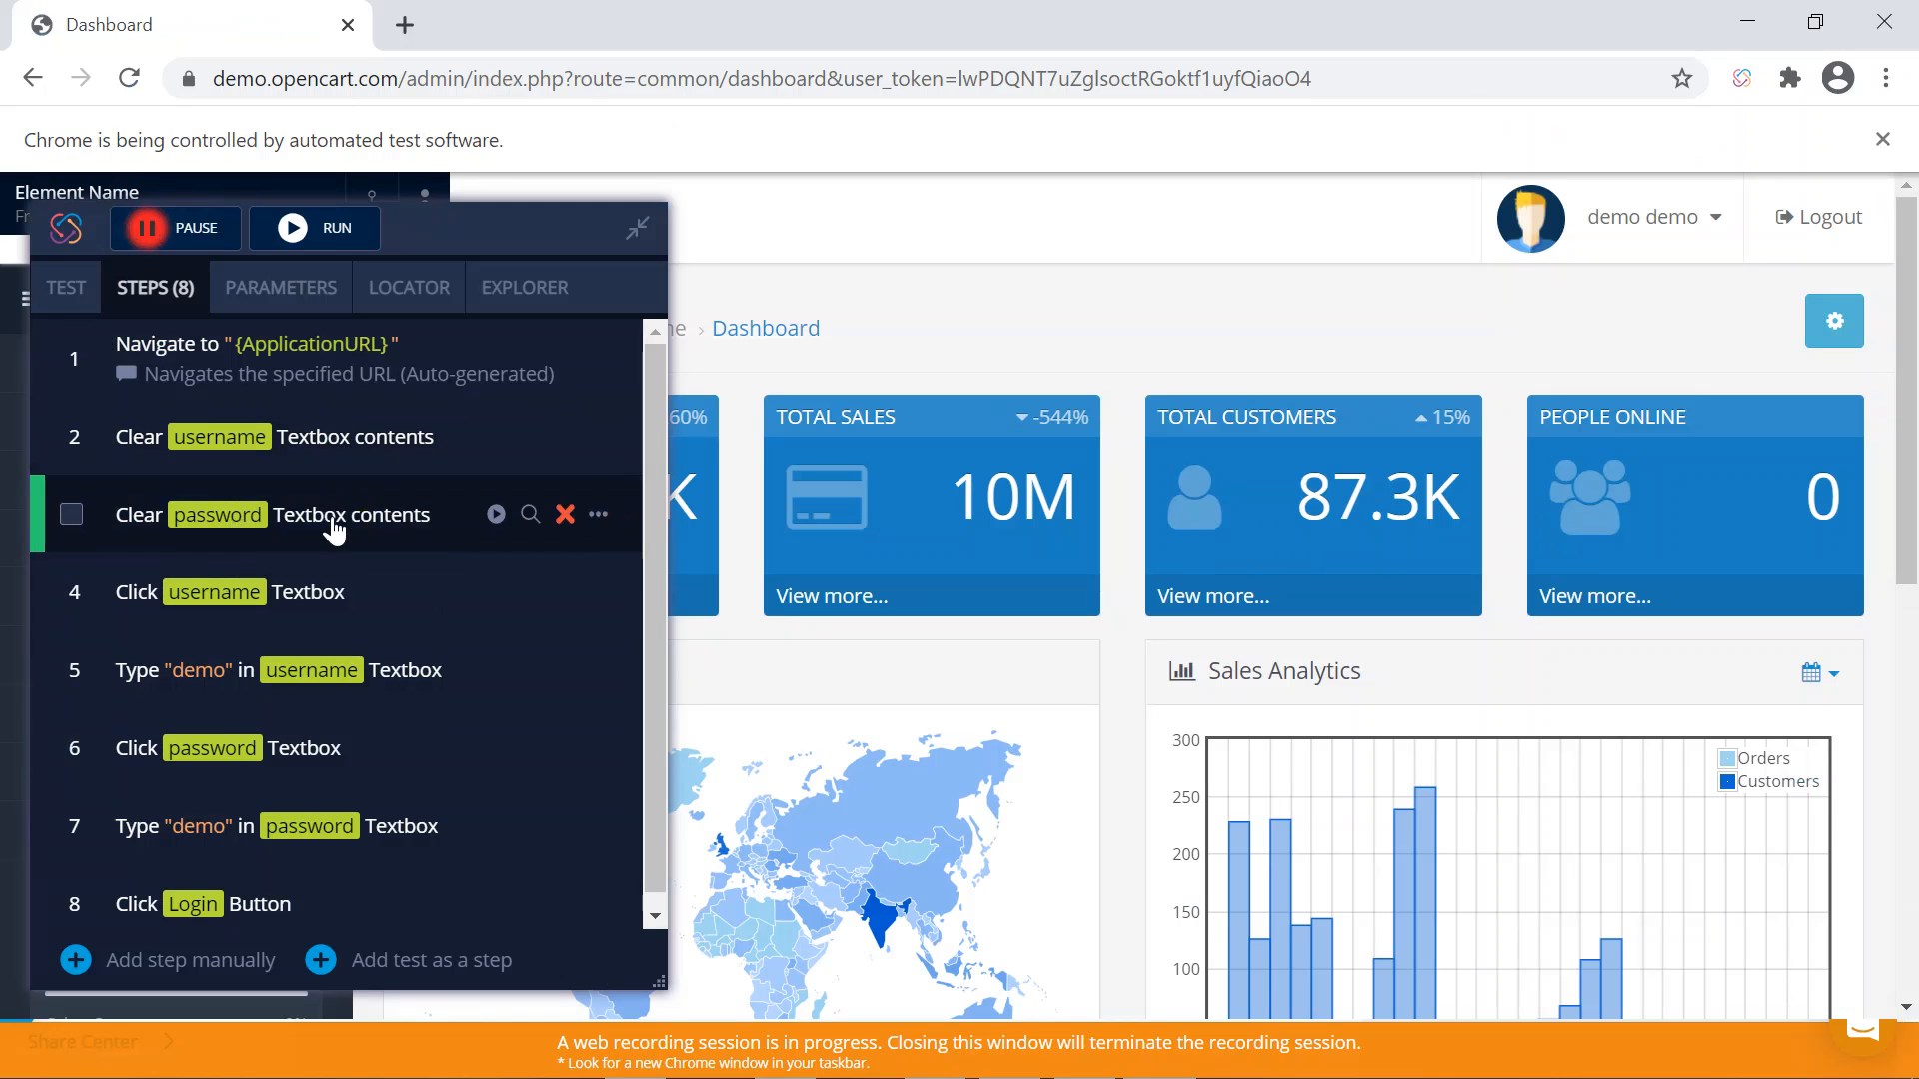
- Delete the recorded Click username Textbox and Click password Textbox steps from the test
{"action": "left_click", "coordinate": [564, 591]}
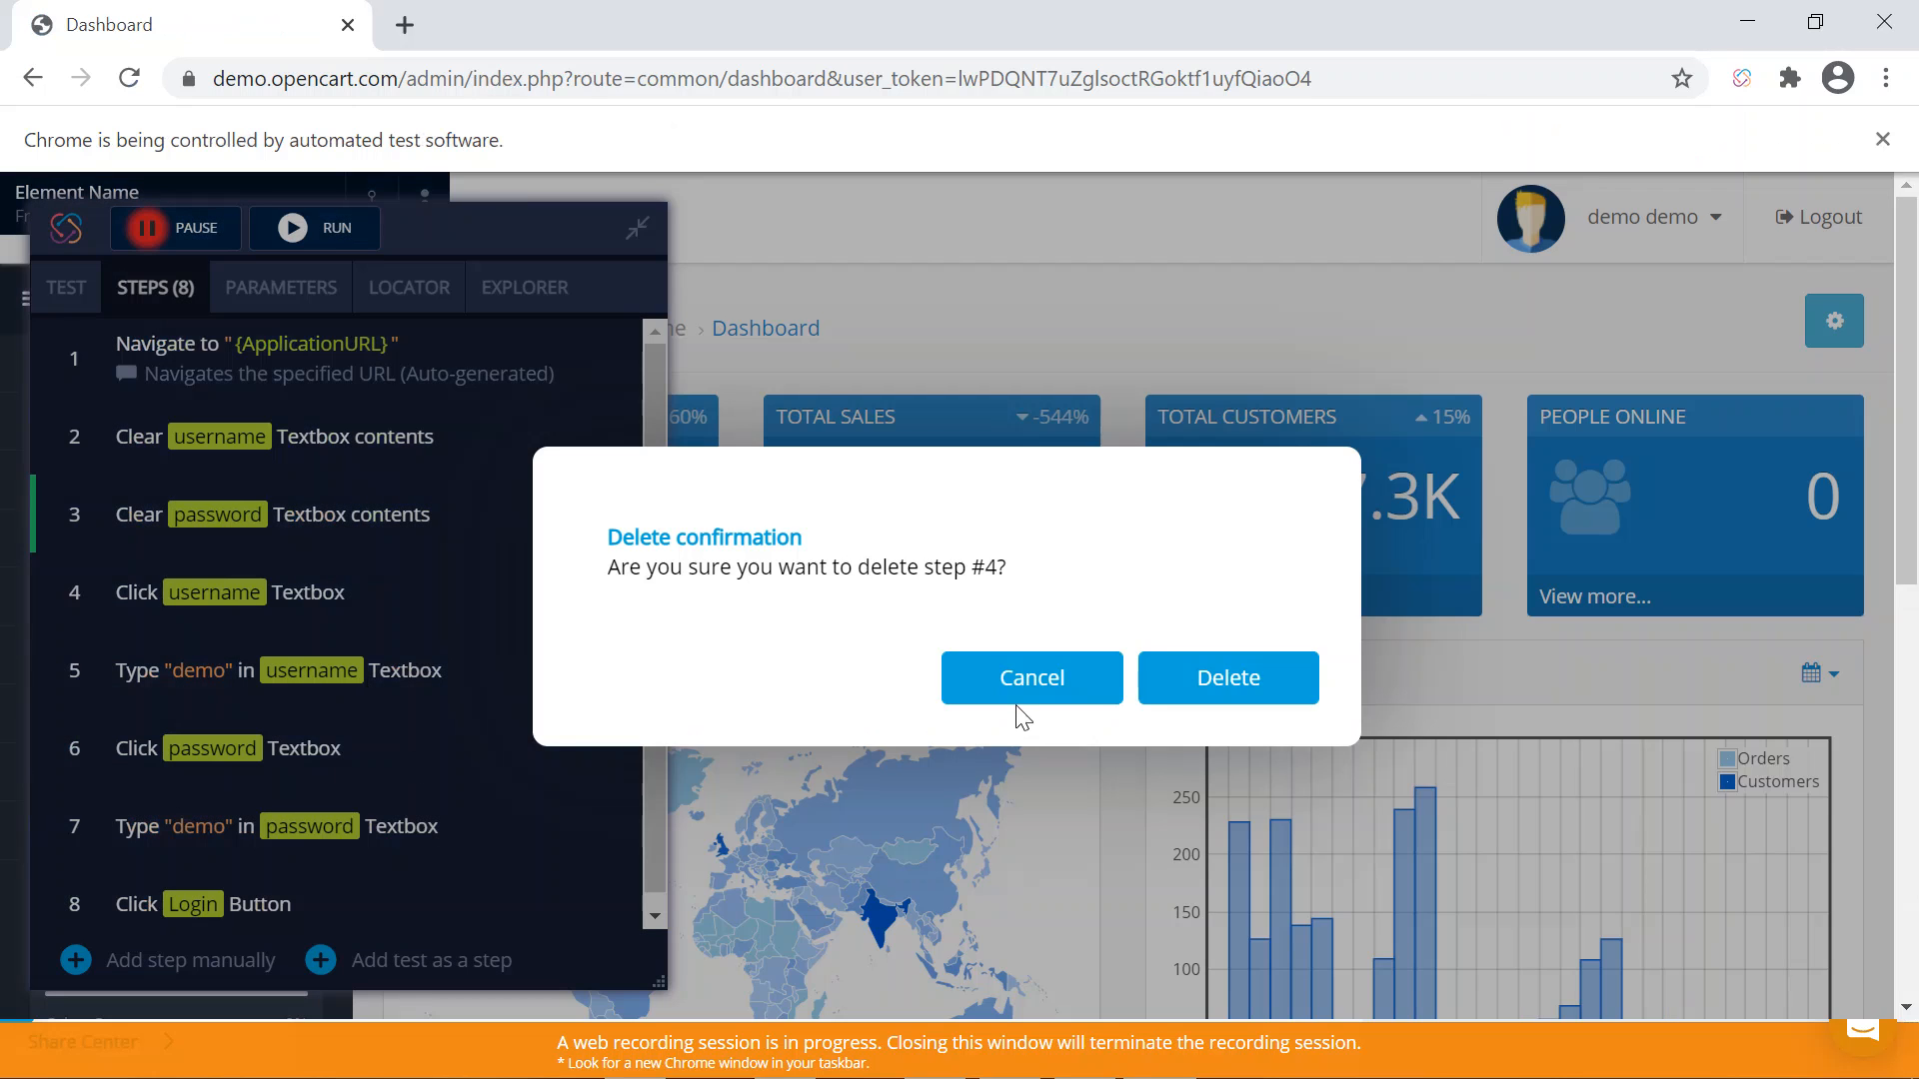
{"action": "left_click", "coordinate": [1214, 678]}
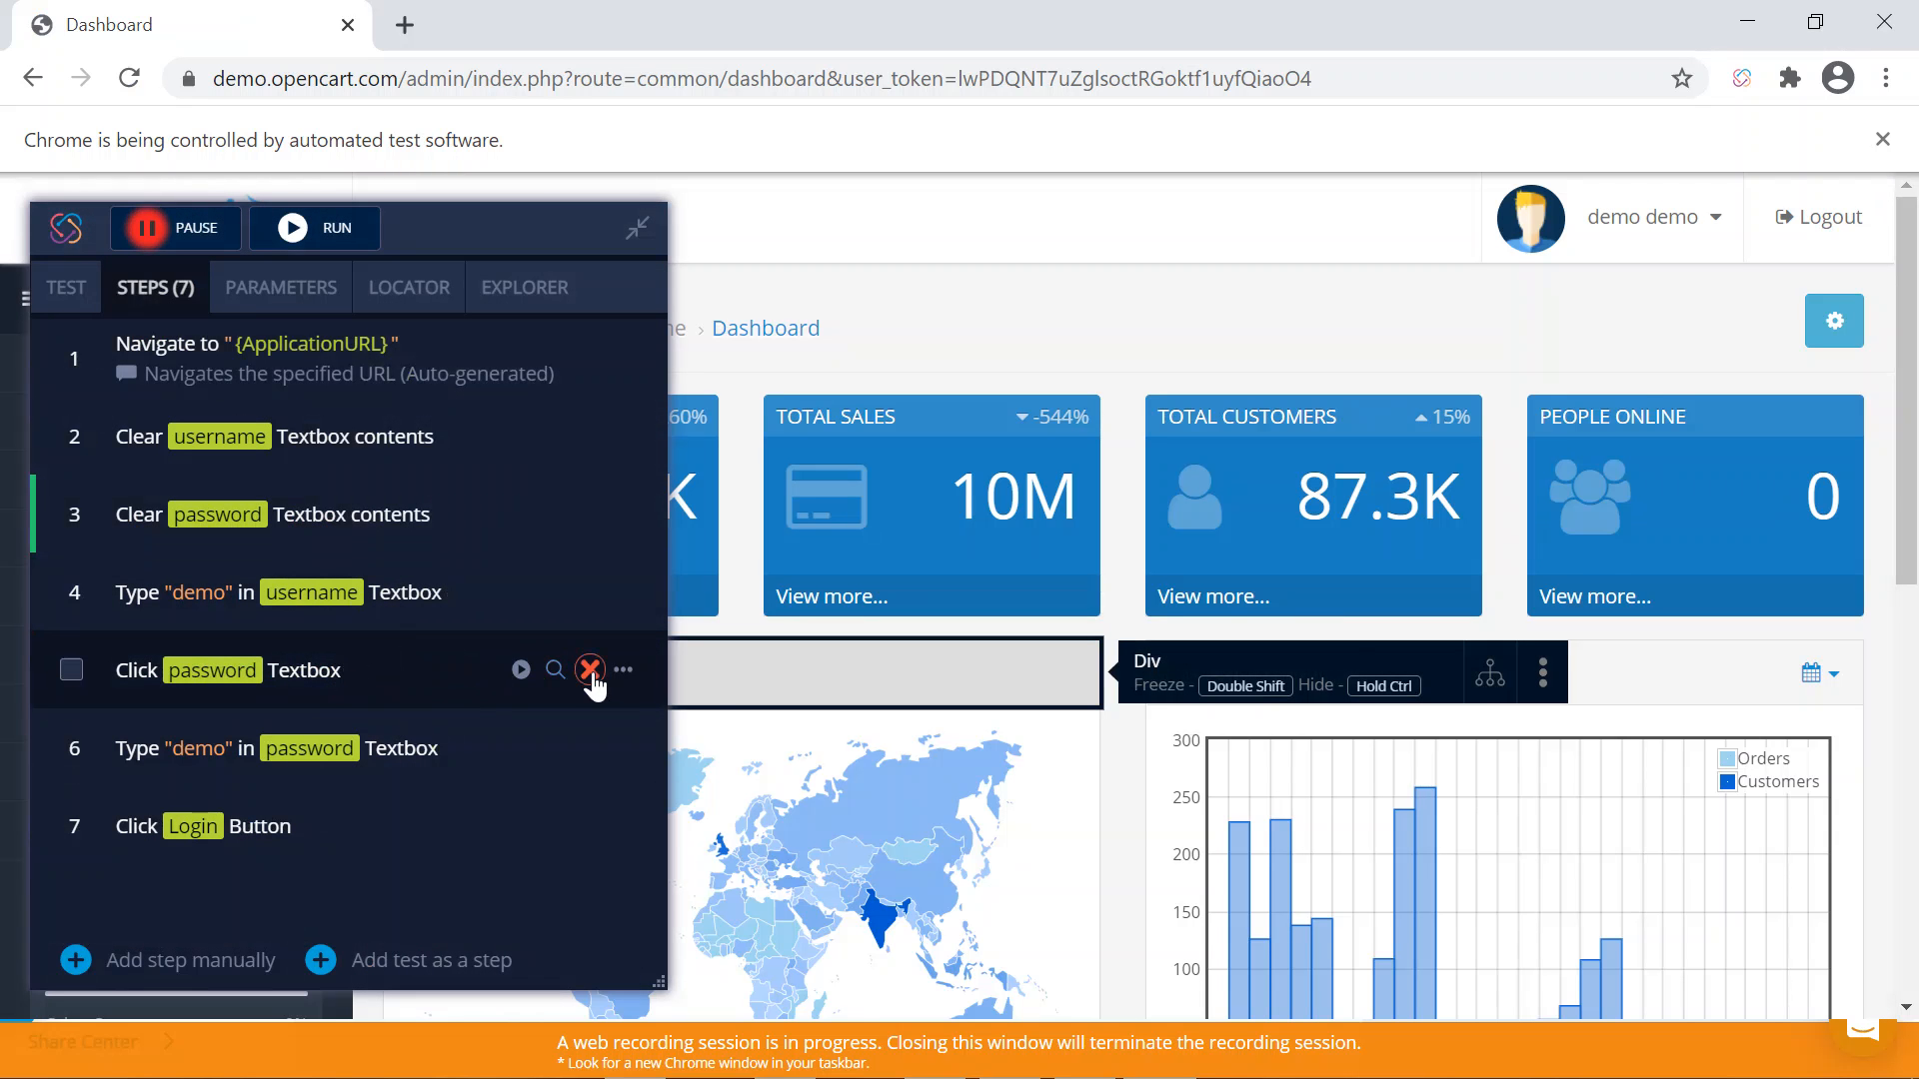
{"action": "left_click", "coordinate": [590, 671]}
{"action": "left_click", "coordinate": [1217, 681]}
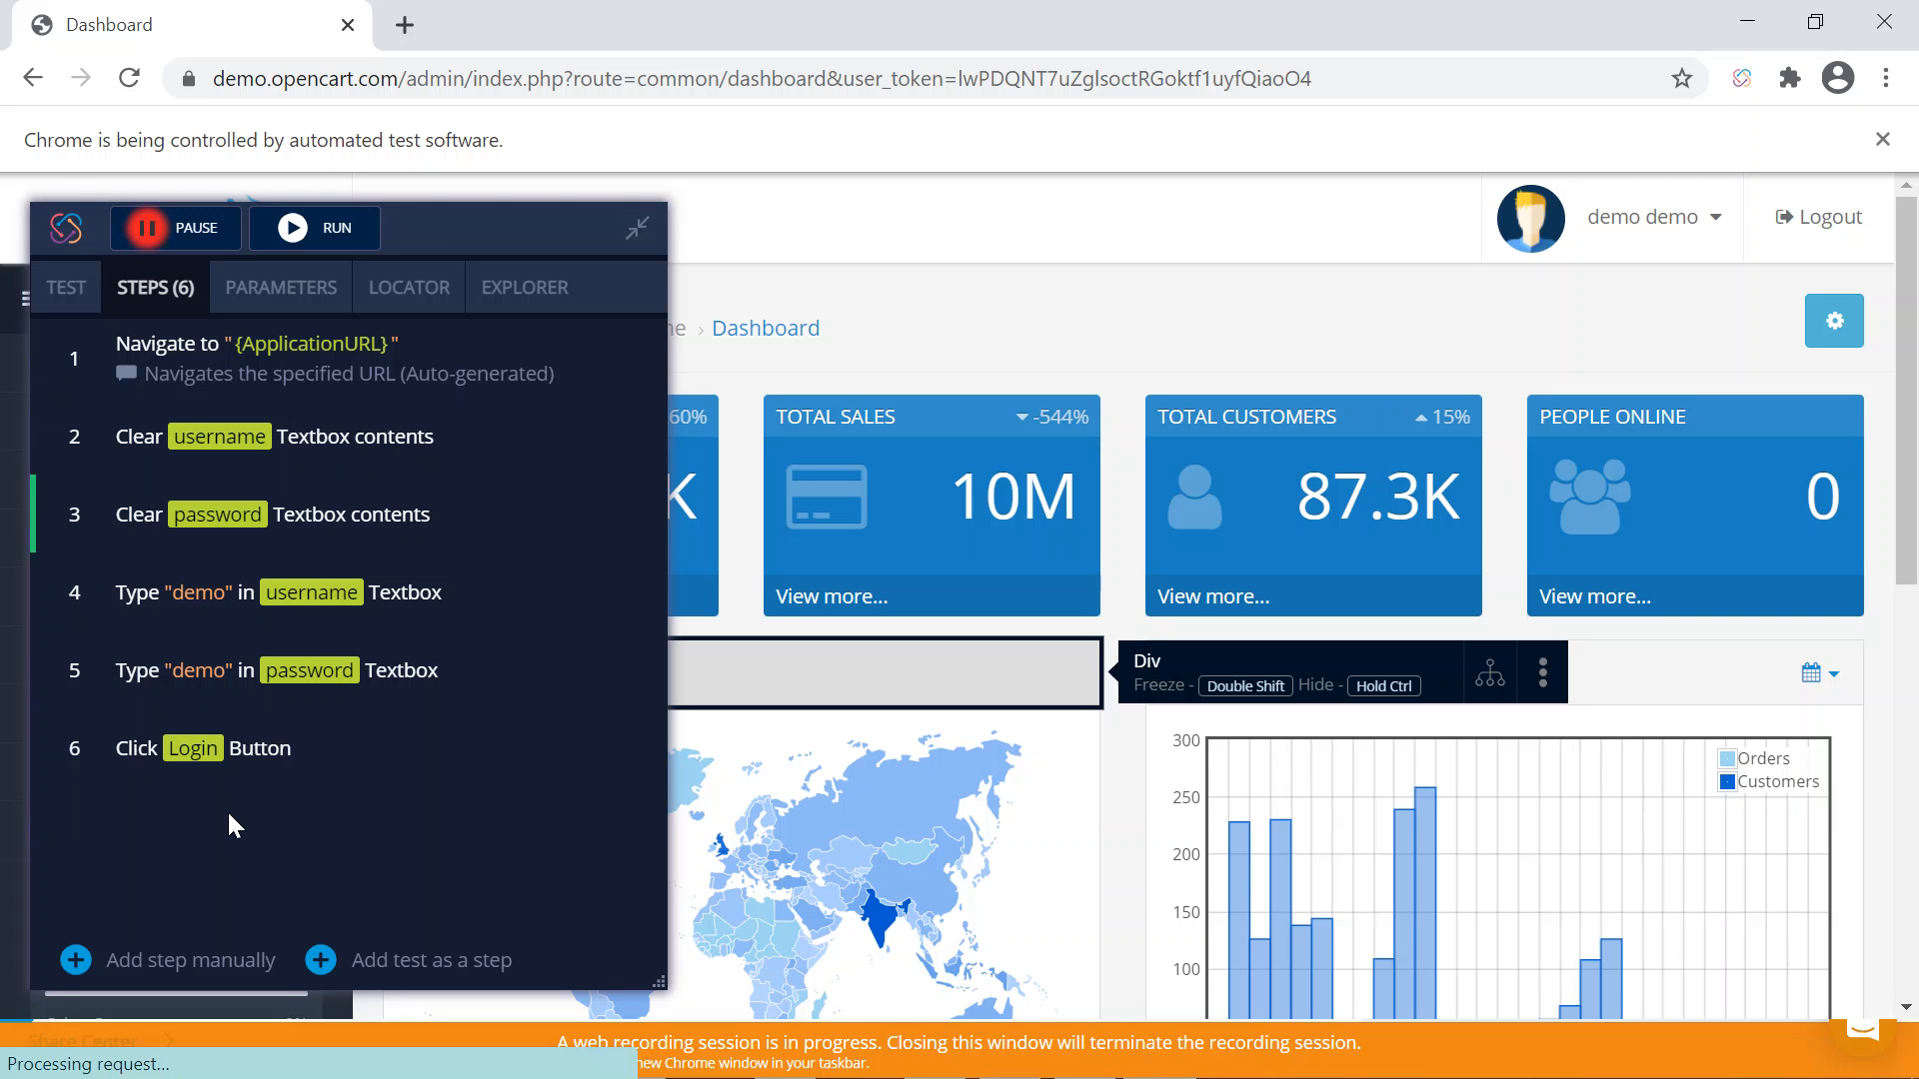
- Move the recorder off the navigation sidebar and manually add a new test step with the Contains text? action
{"action": "left_click_drag", "start_coordinate": [433, 233], "coordinate": [1299, 231]}
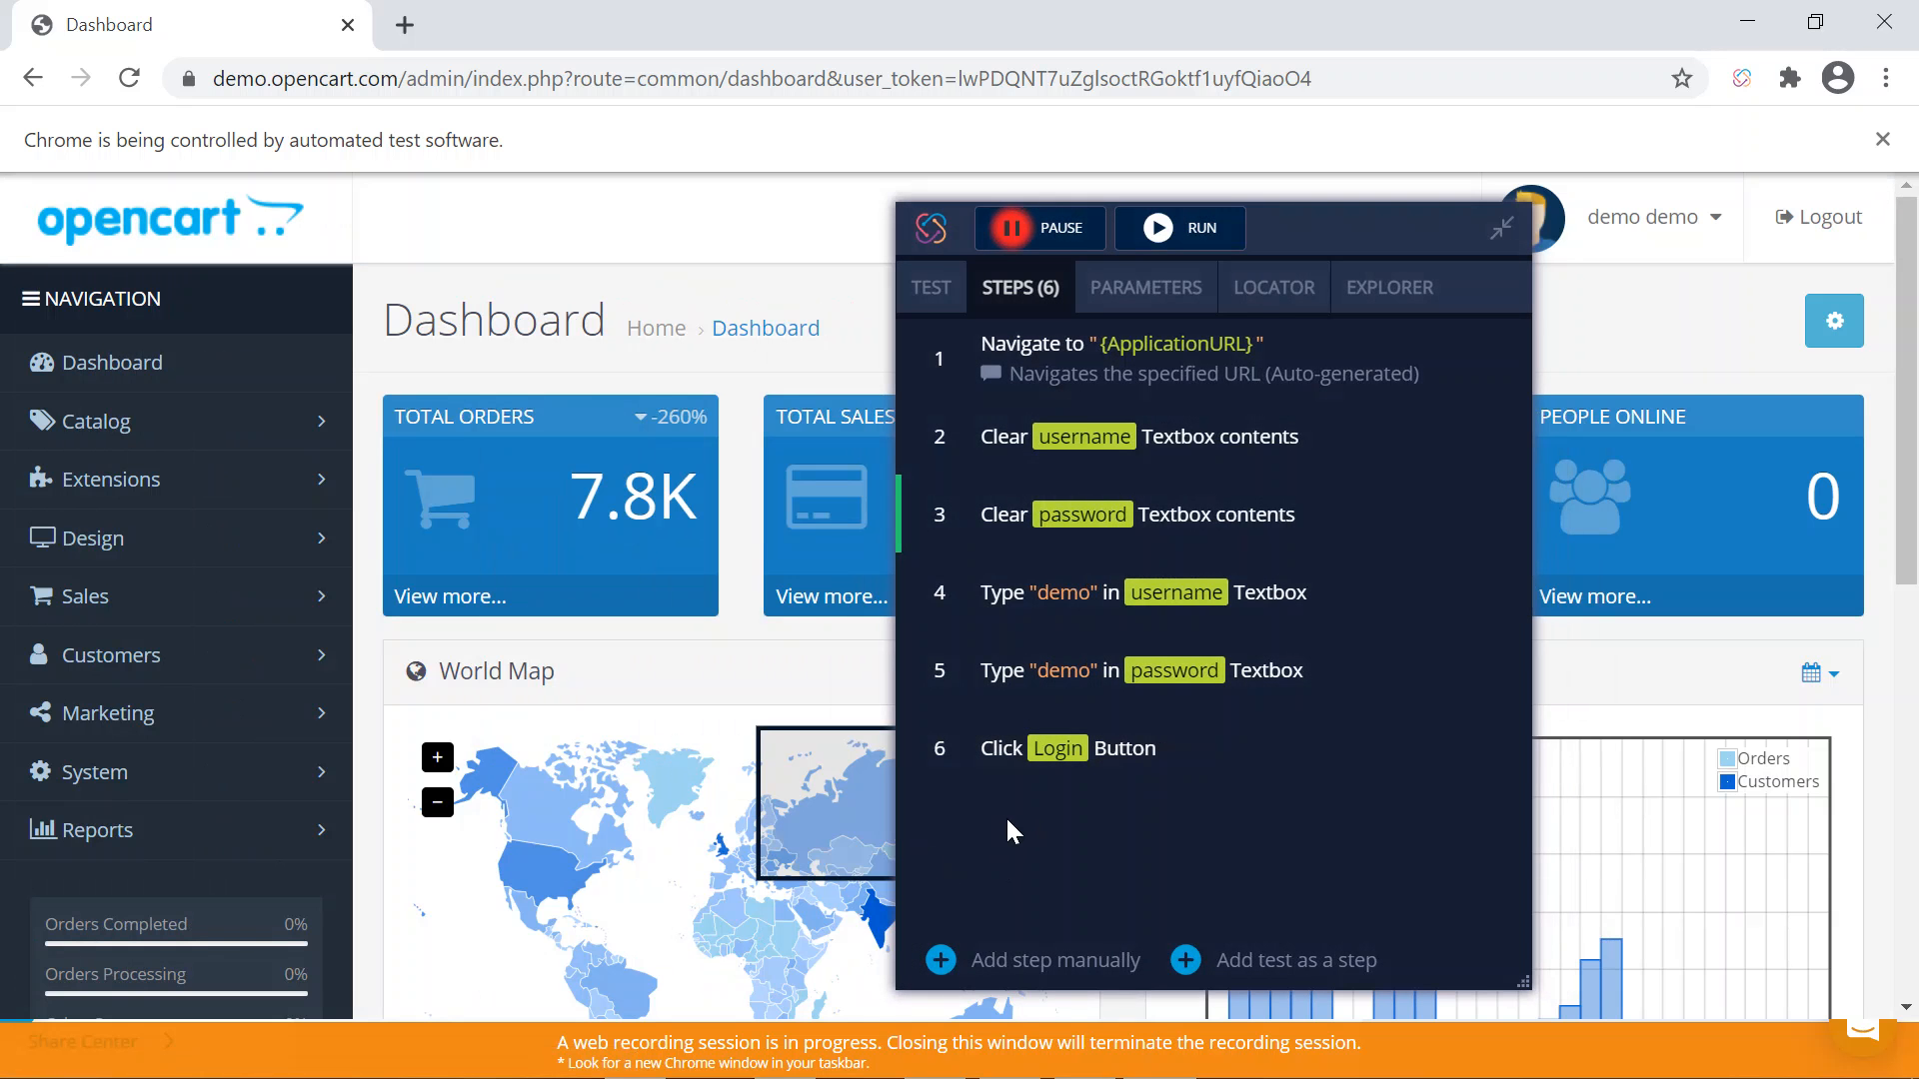
{"action": "left_click", "coordinate": [1002, 959]}
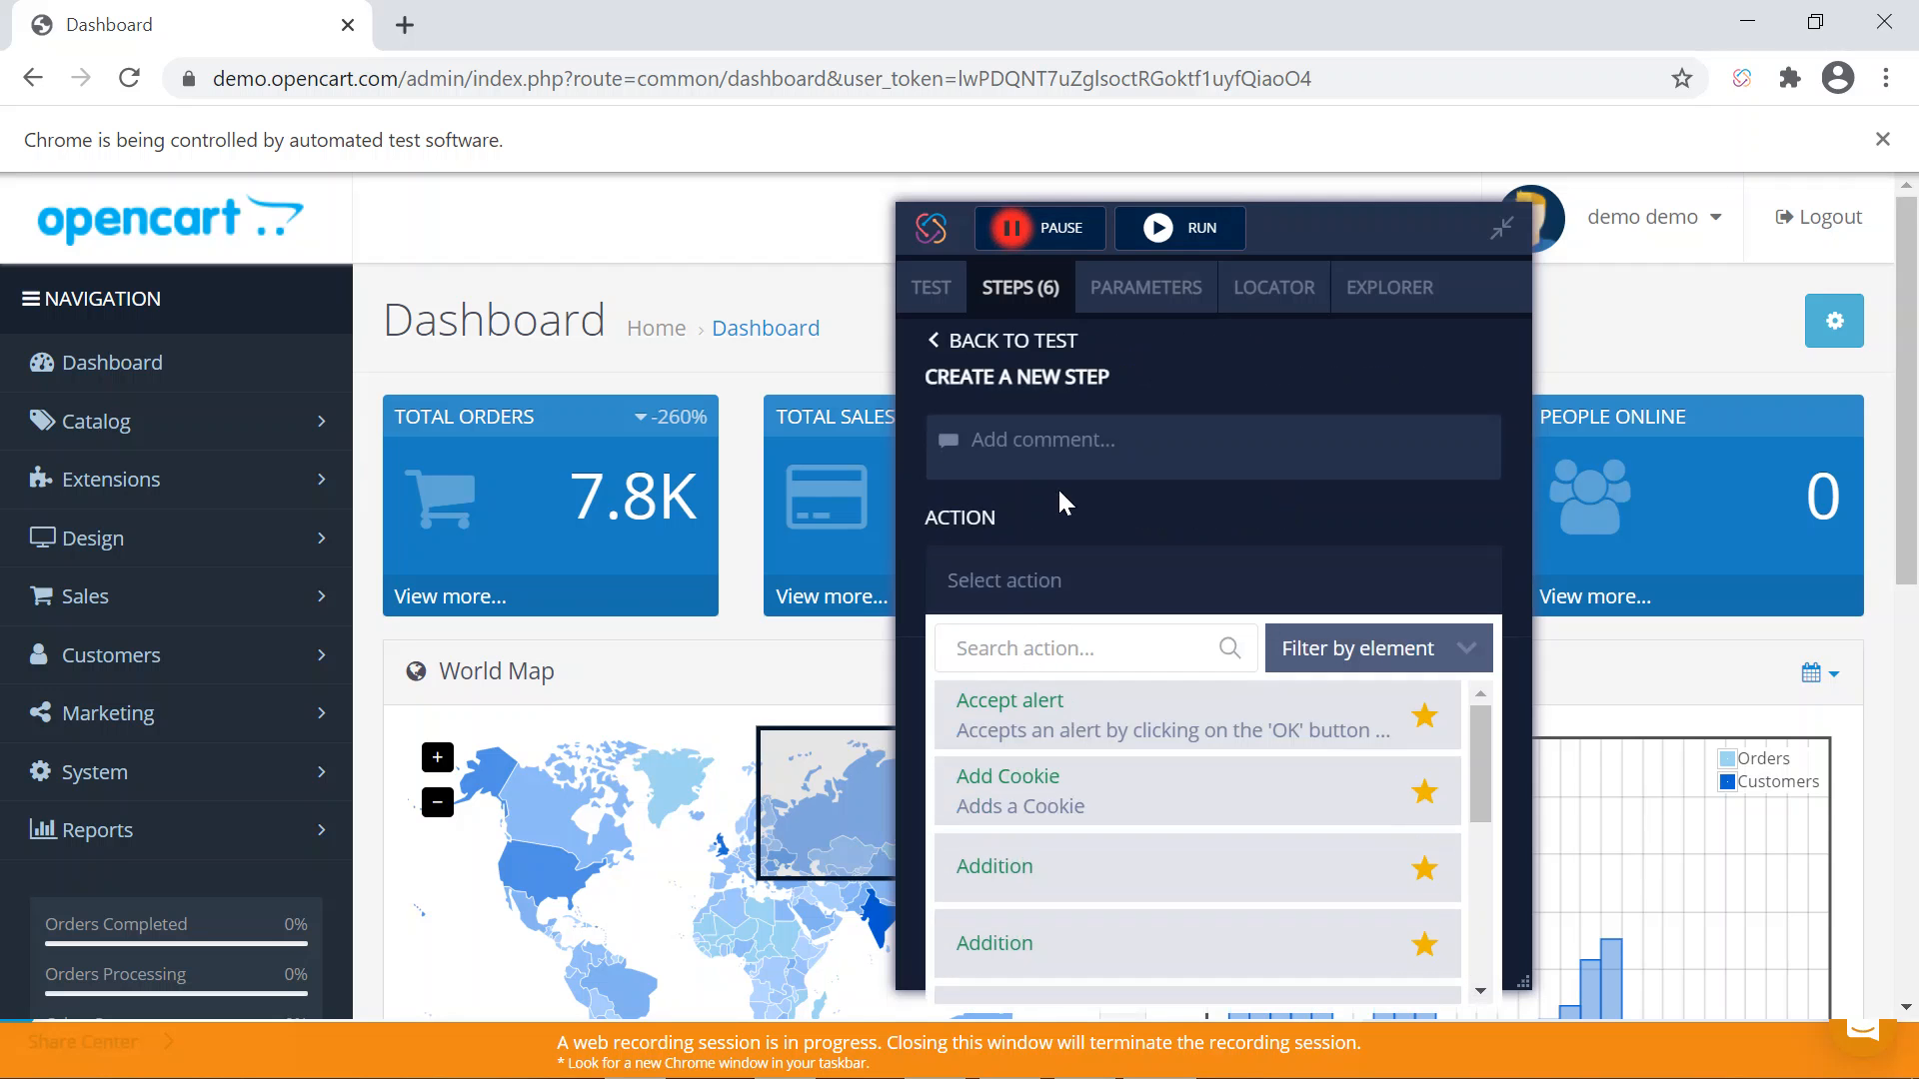
{"action": "left_click", "coordinate": [1010, 644]}
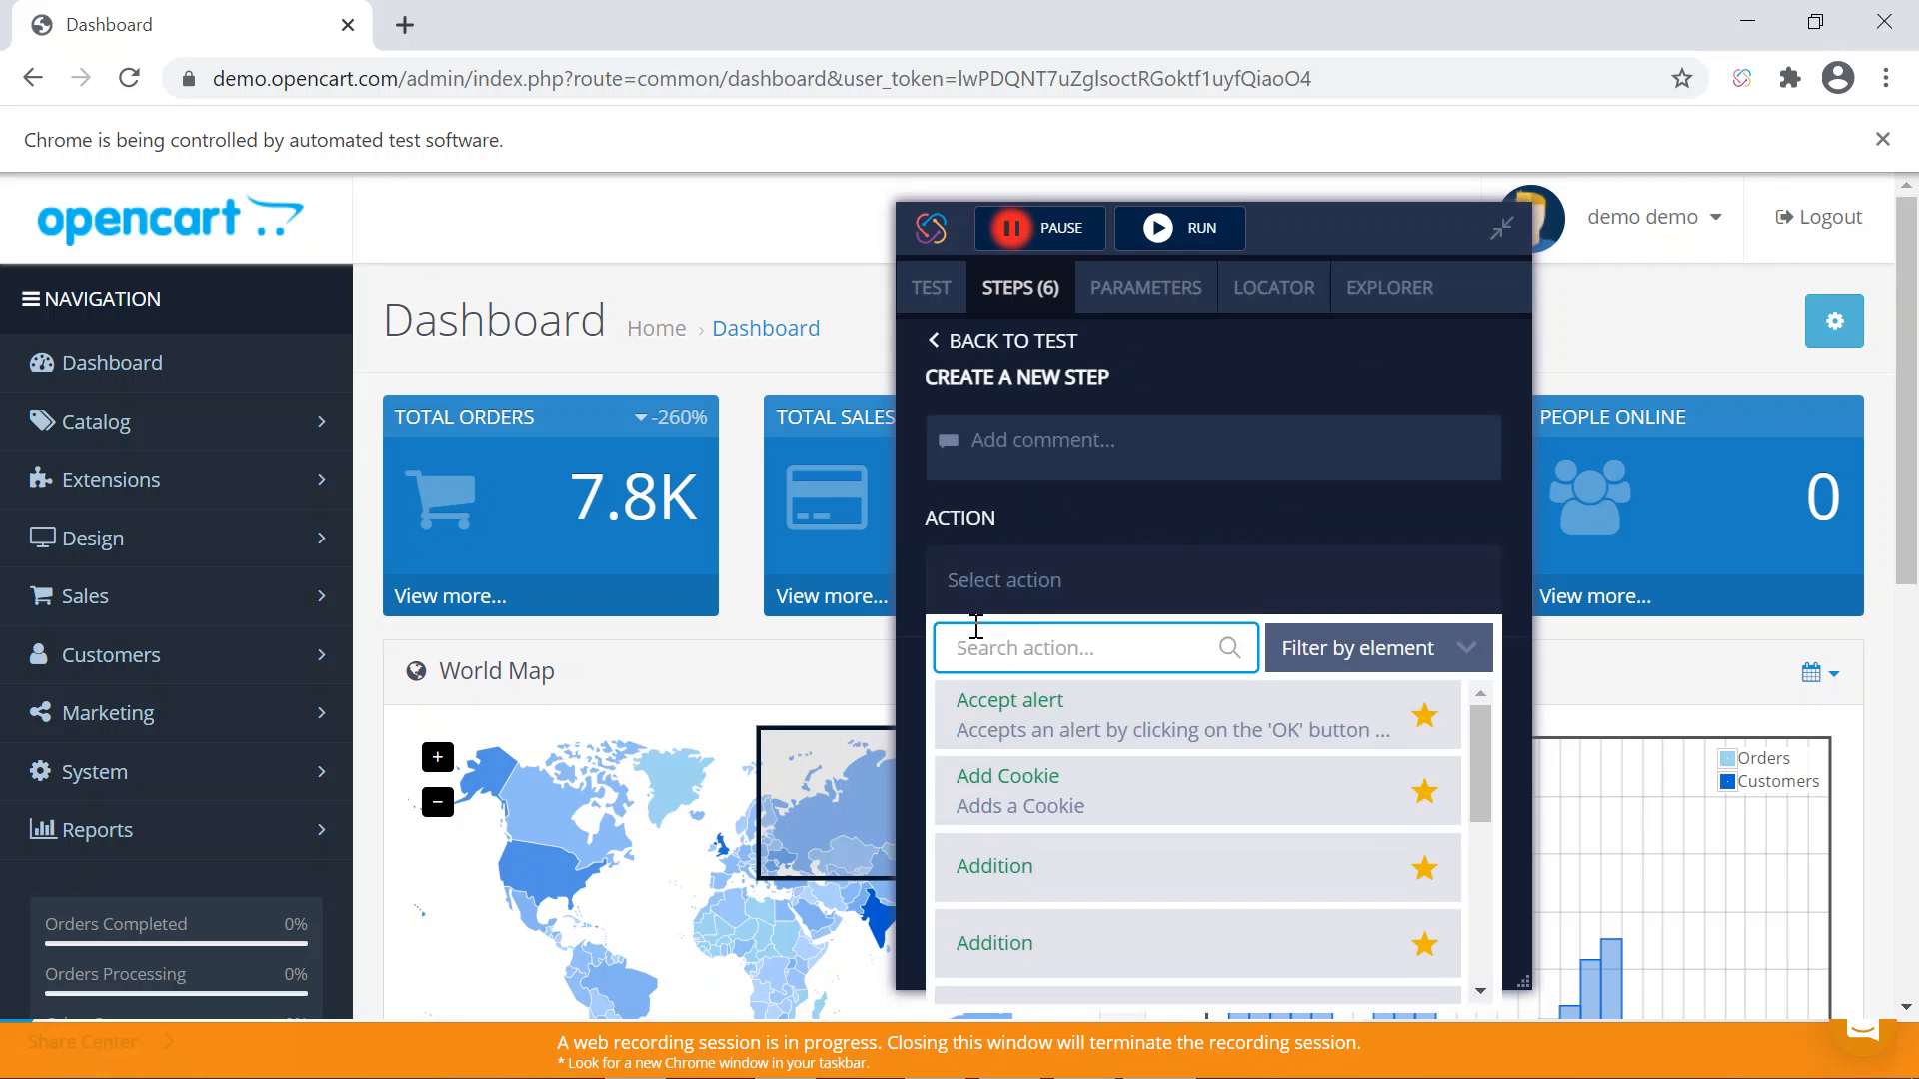
{"action": "type", "text": "text"}
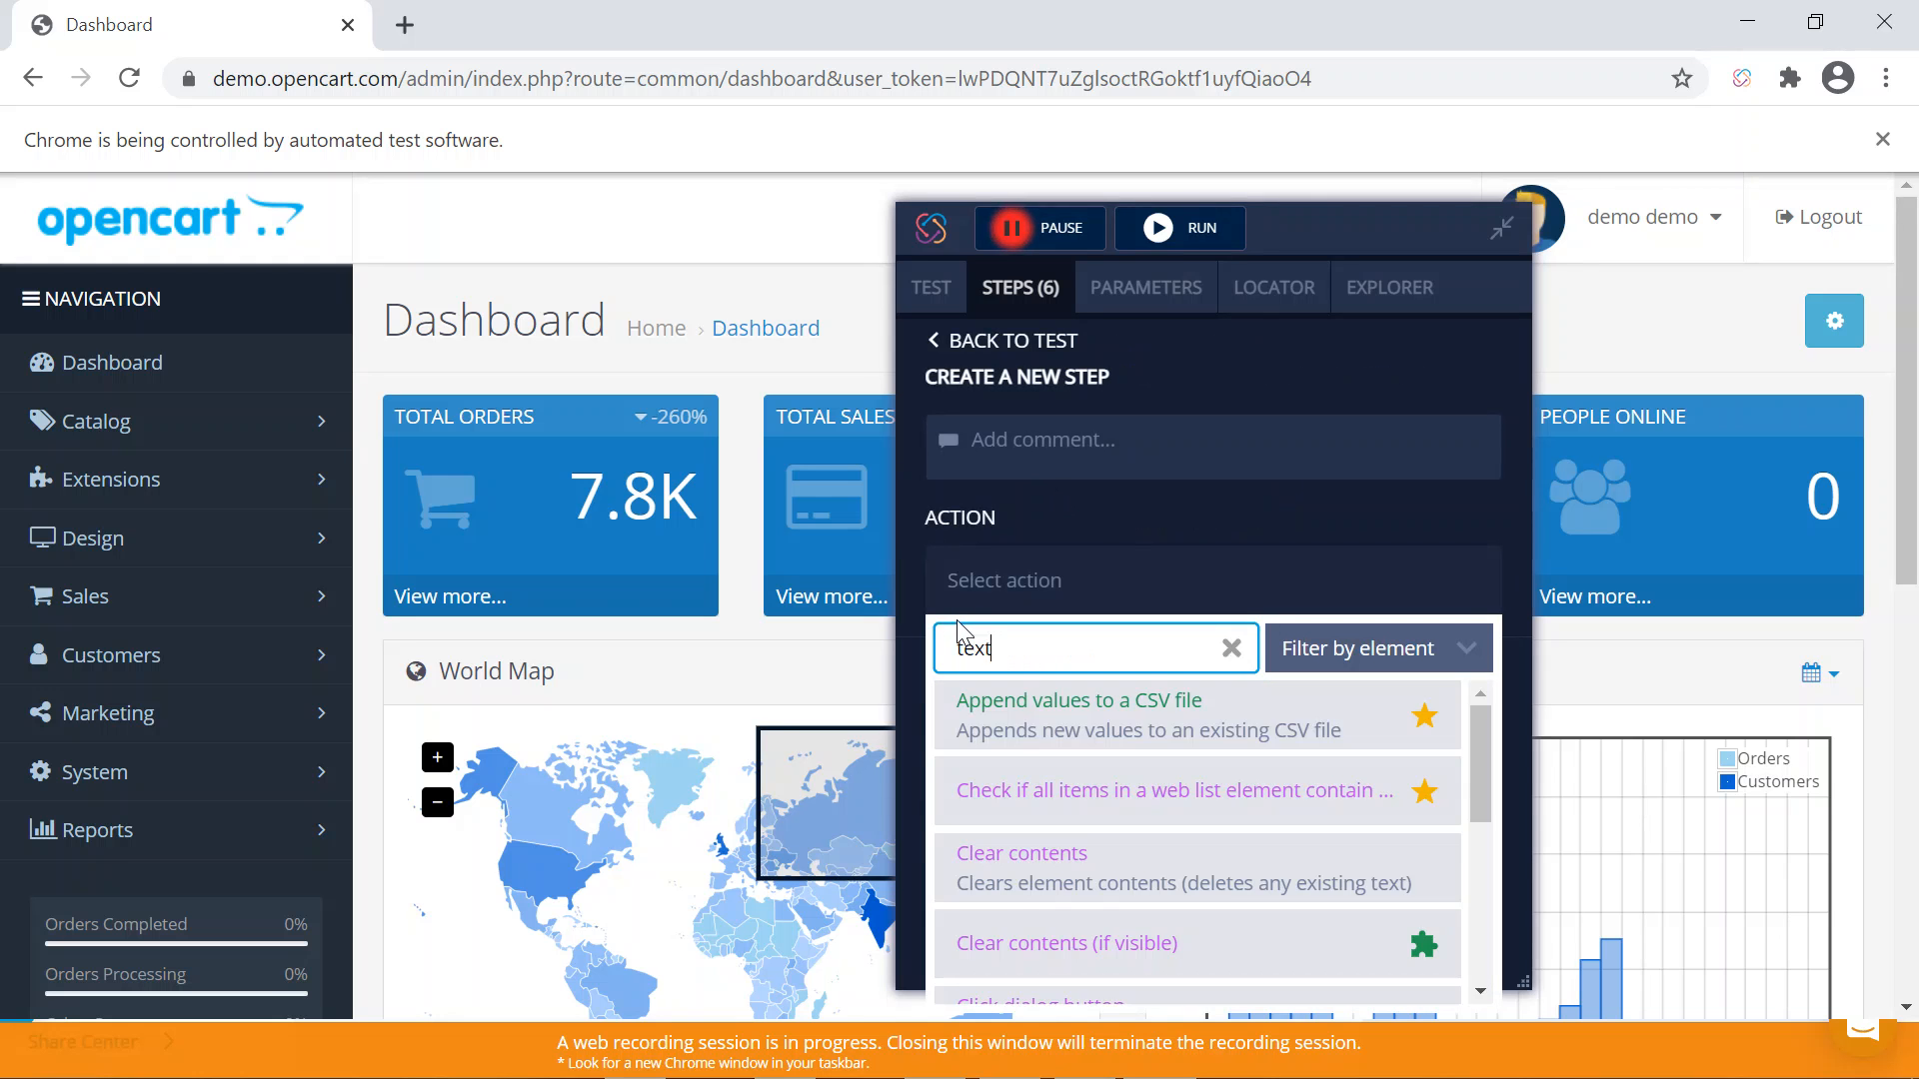
{"action": "scroll", "coordinate": [1119, 849], "scroll_direction": "down", "scroll_amount": 3}
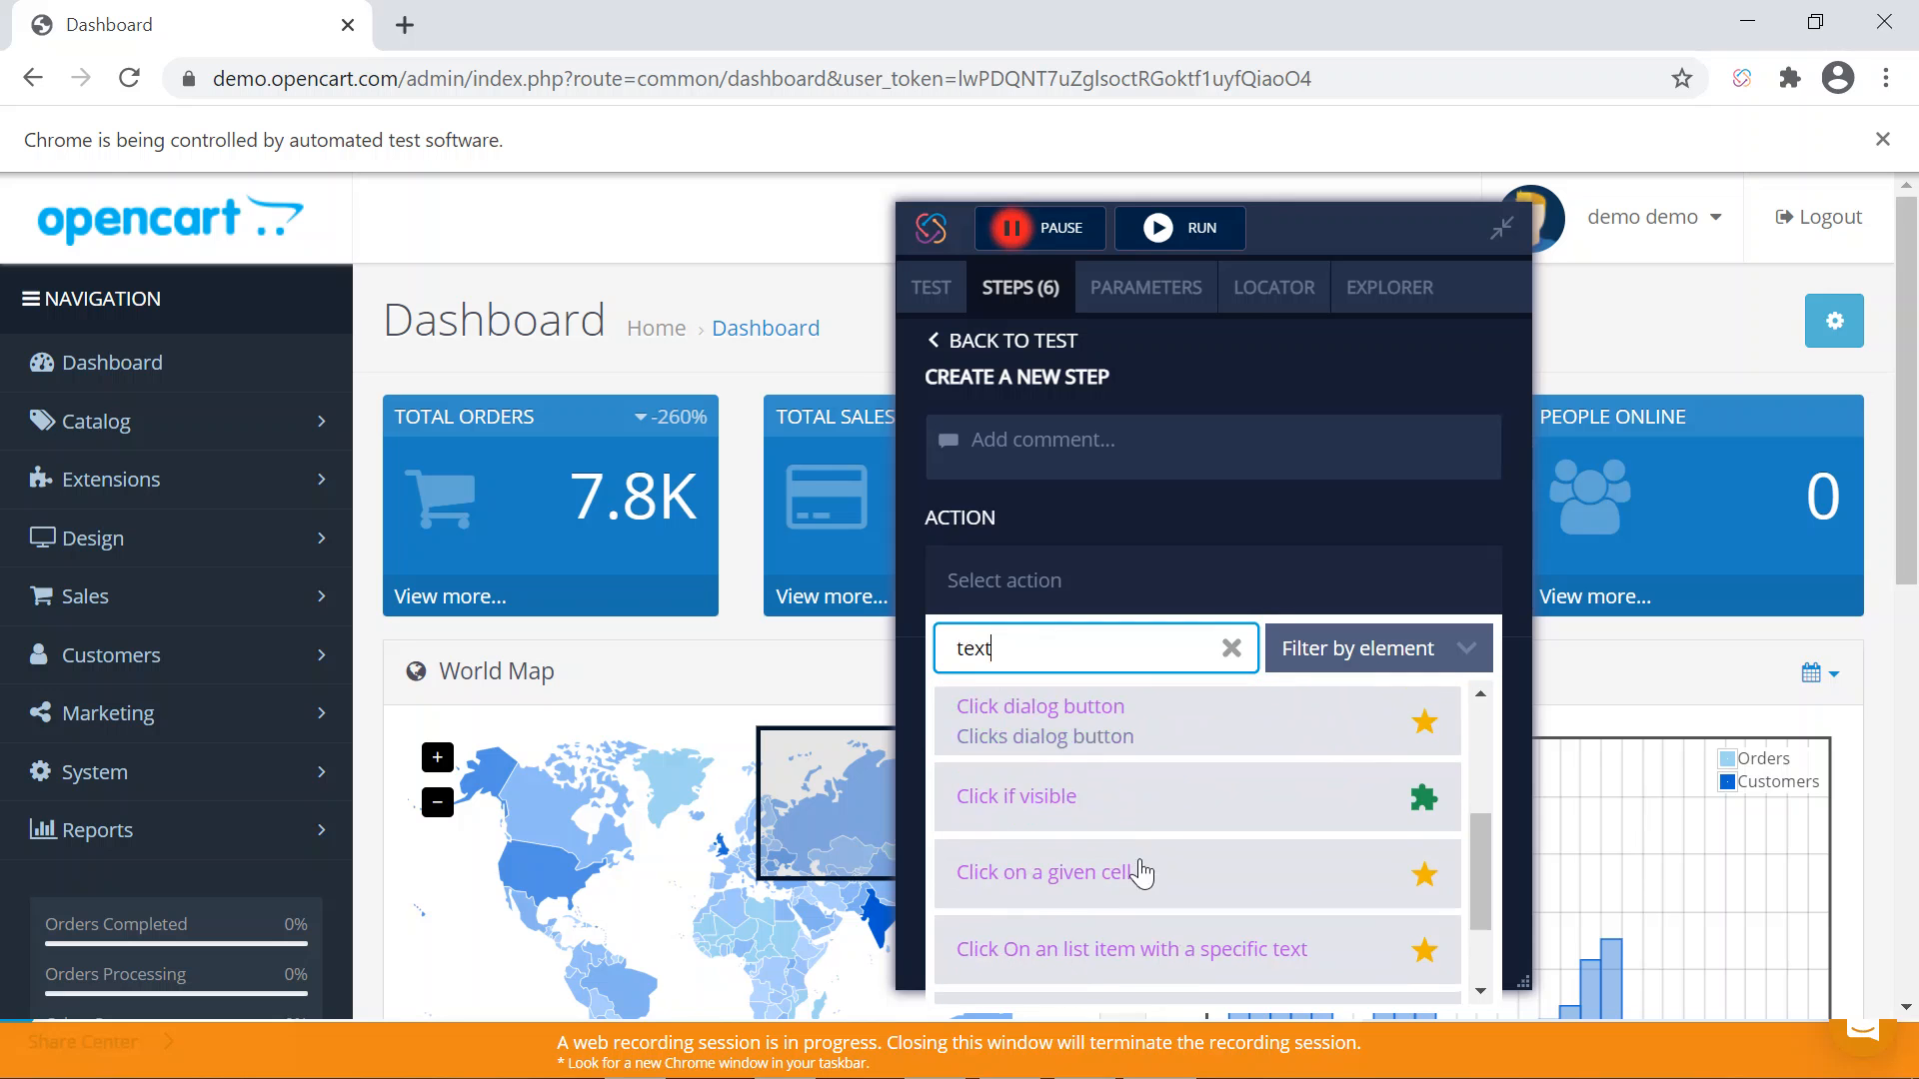
{"action": "scroll", "coordinate": [1144, 860], "scroll_direction": "down", "scroll_amount": 3}
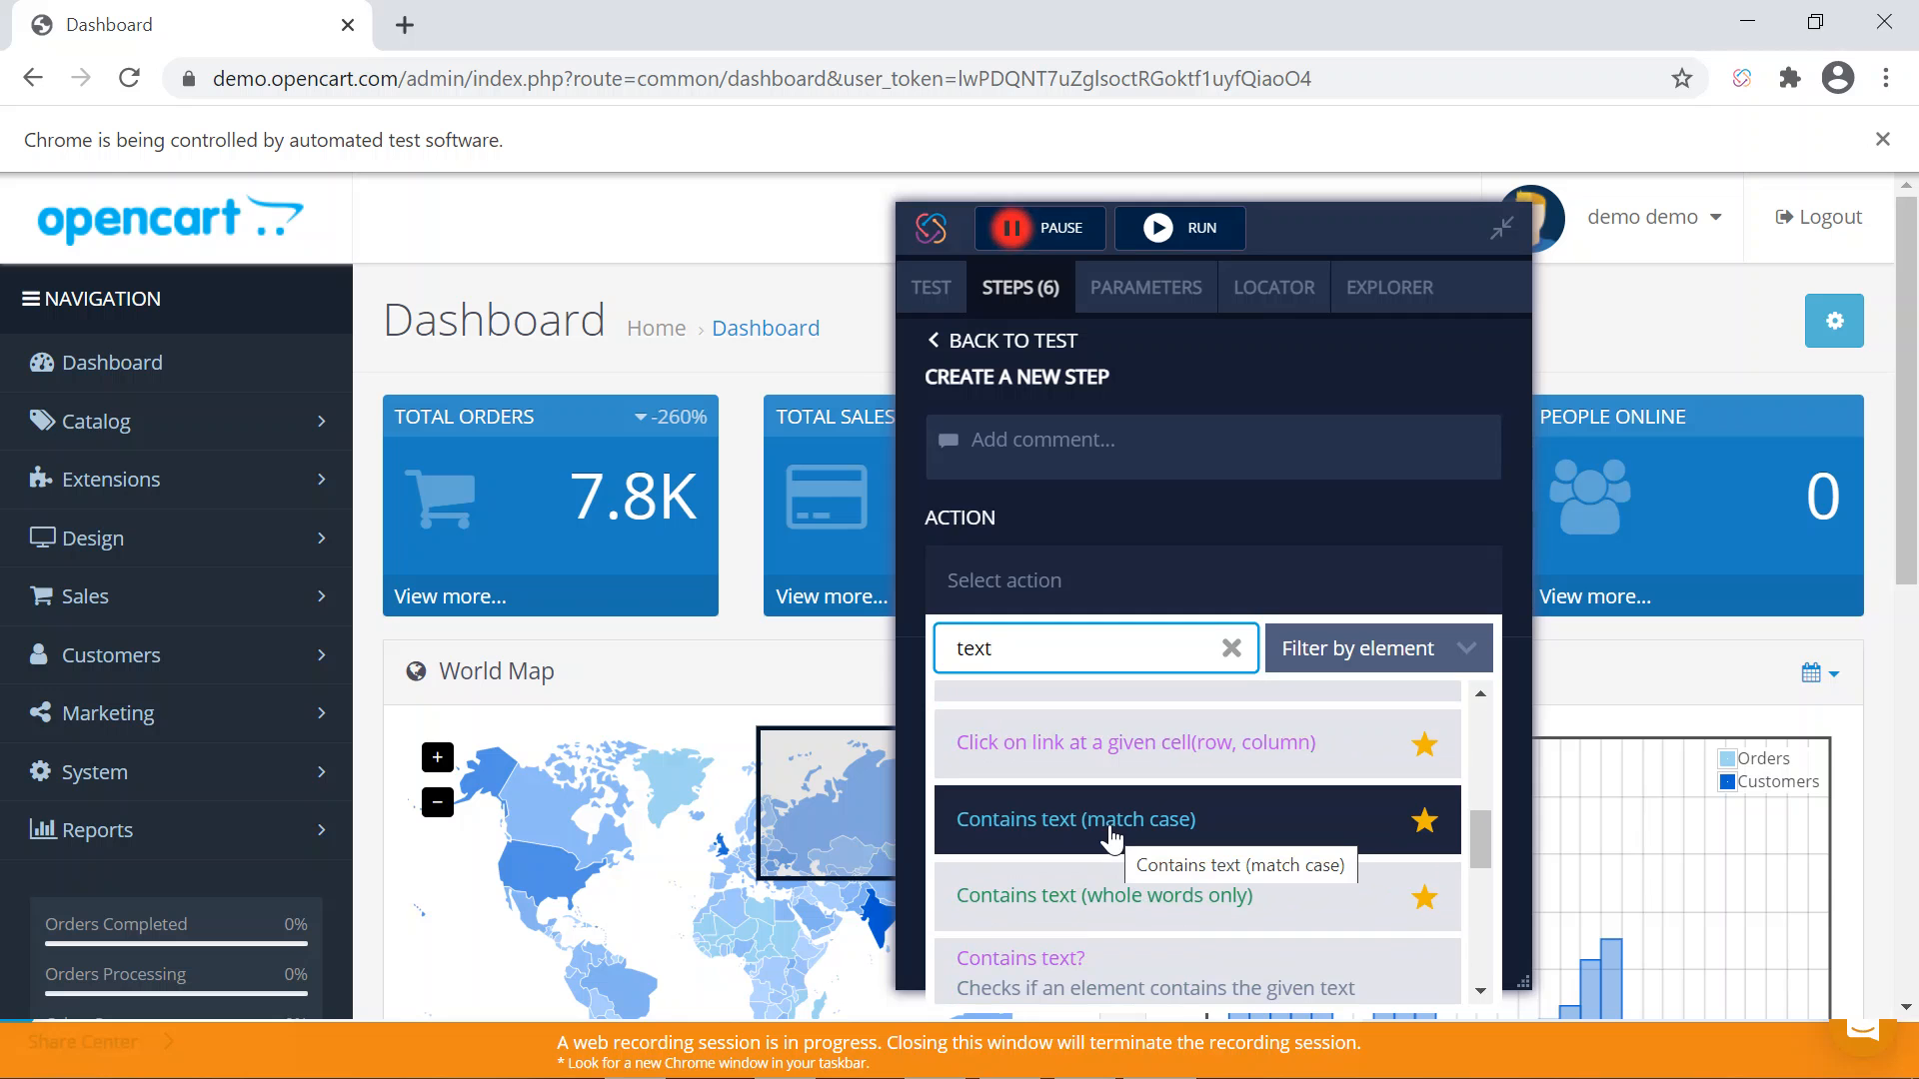
{"action": "scroll", "coordinate": [1112, 837], "scroll_direction": "down", "scroll_amount": 2}
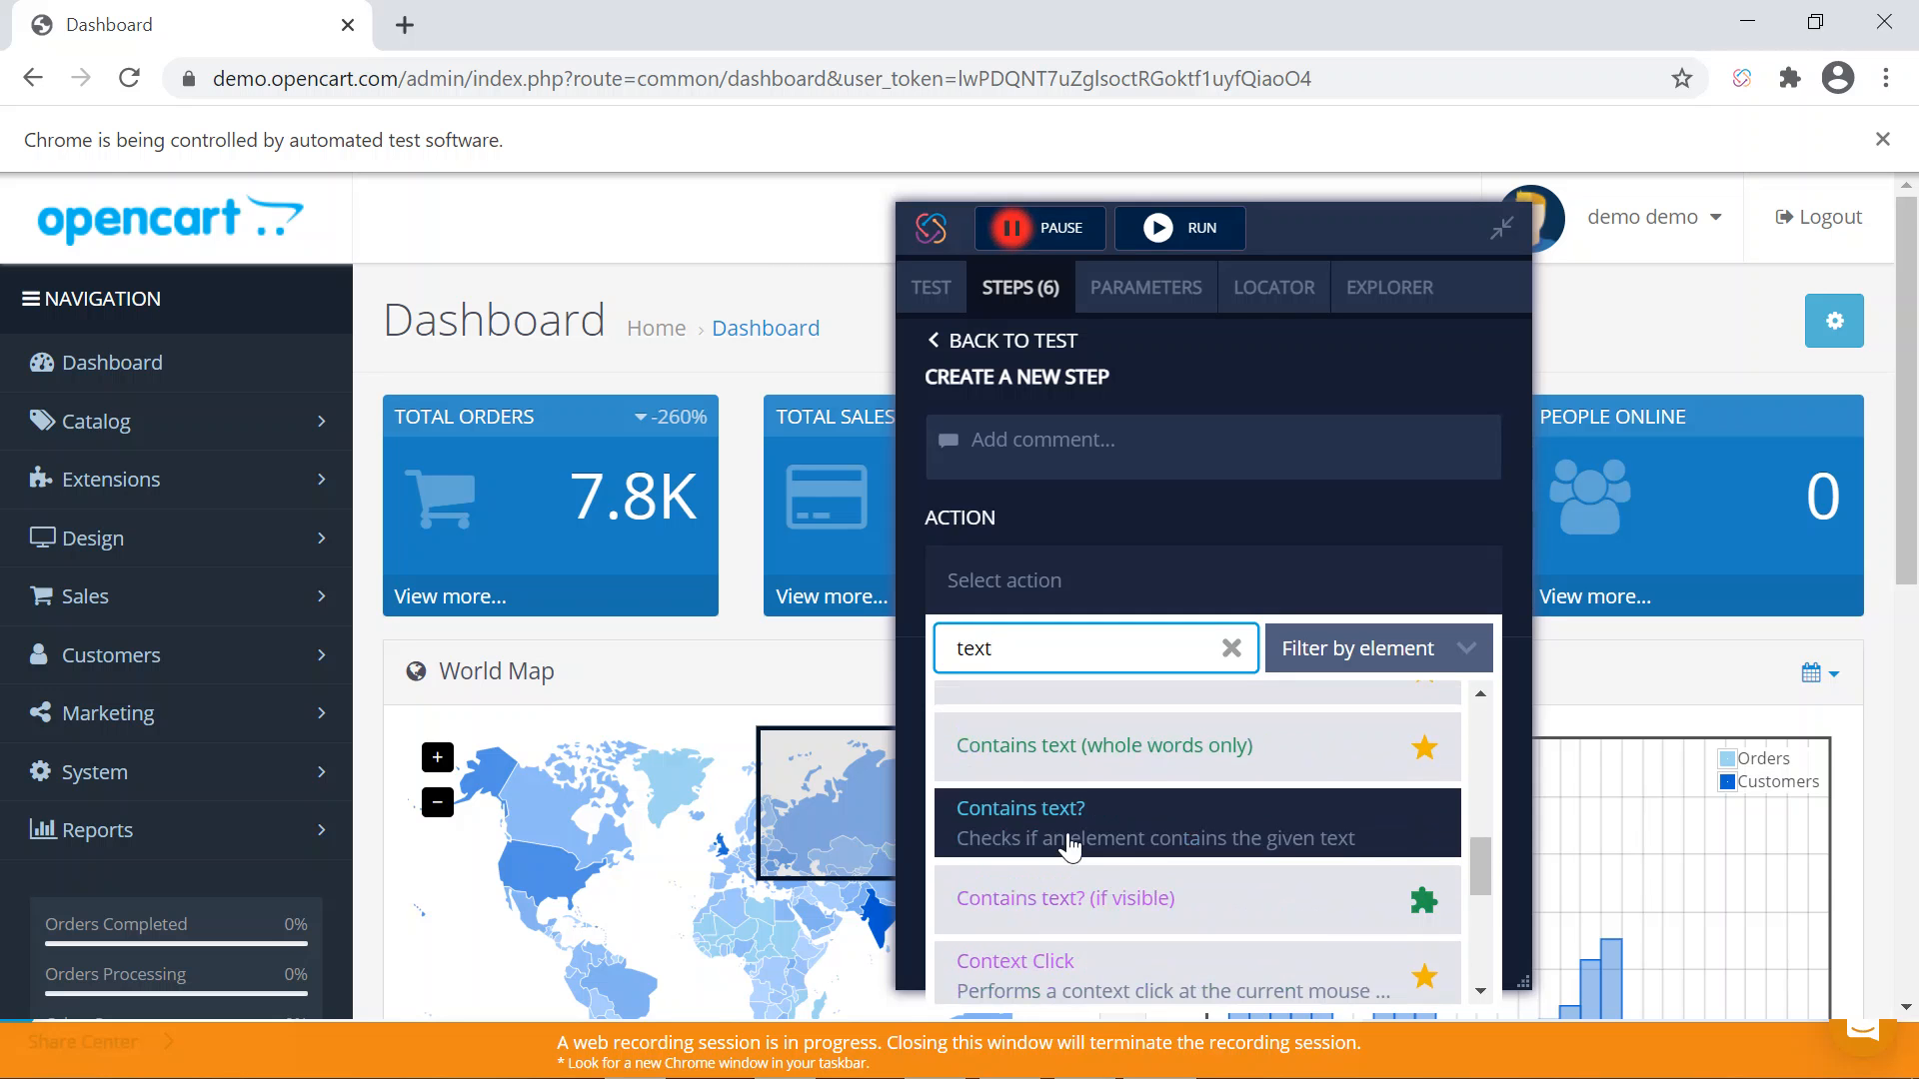
{"action": "left_click", "coordinate": [1067, 843]}
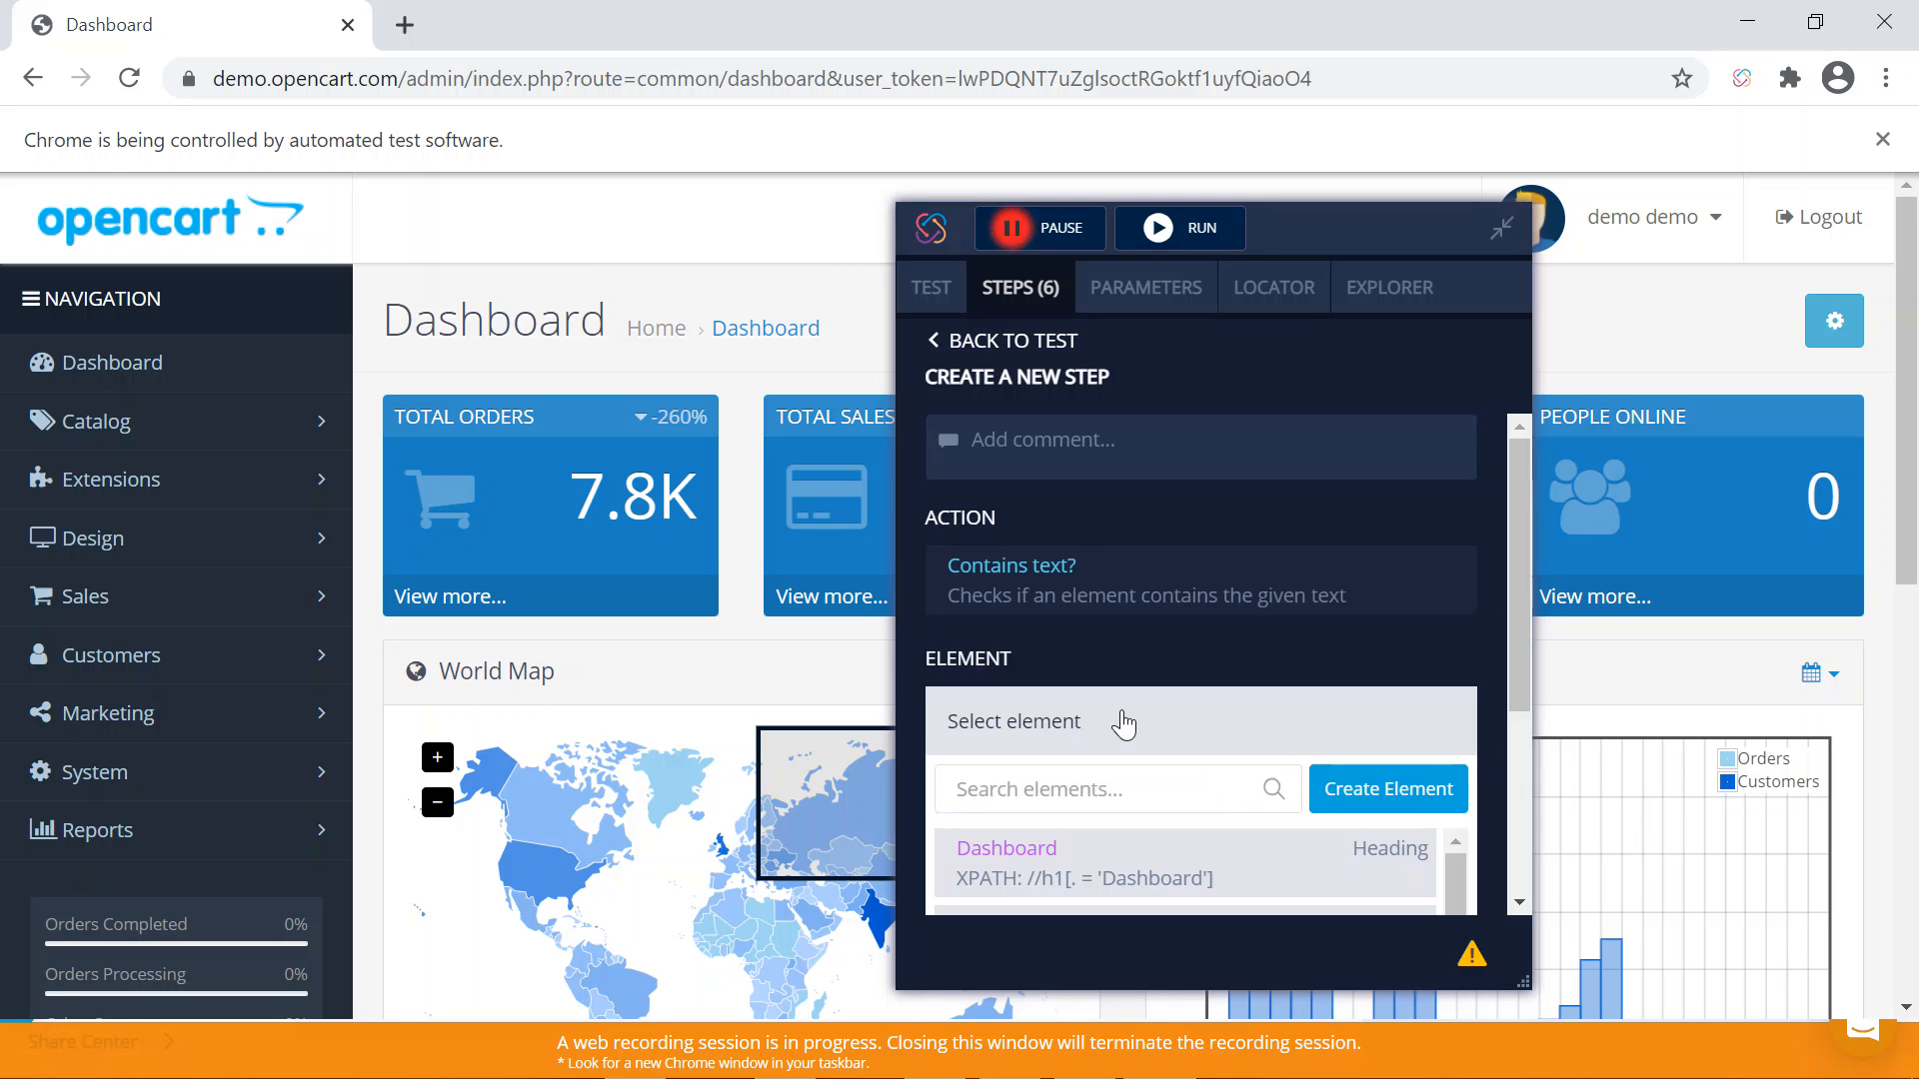
- Set the new step's element to the Dashboard heading and its text input to Dashboard, and save the step
{"action": "scroll", "coordinate": [1194, 811], "scroll_direction": "down", "scroll_amount": 1}
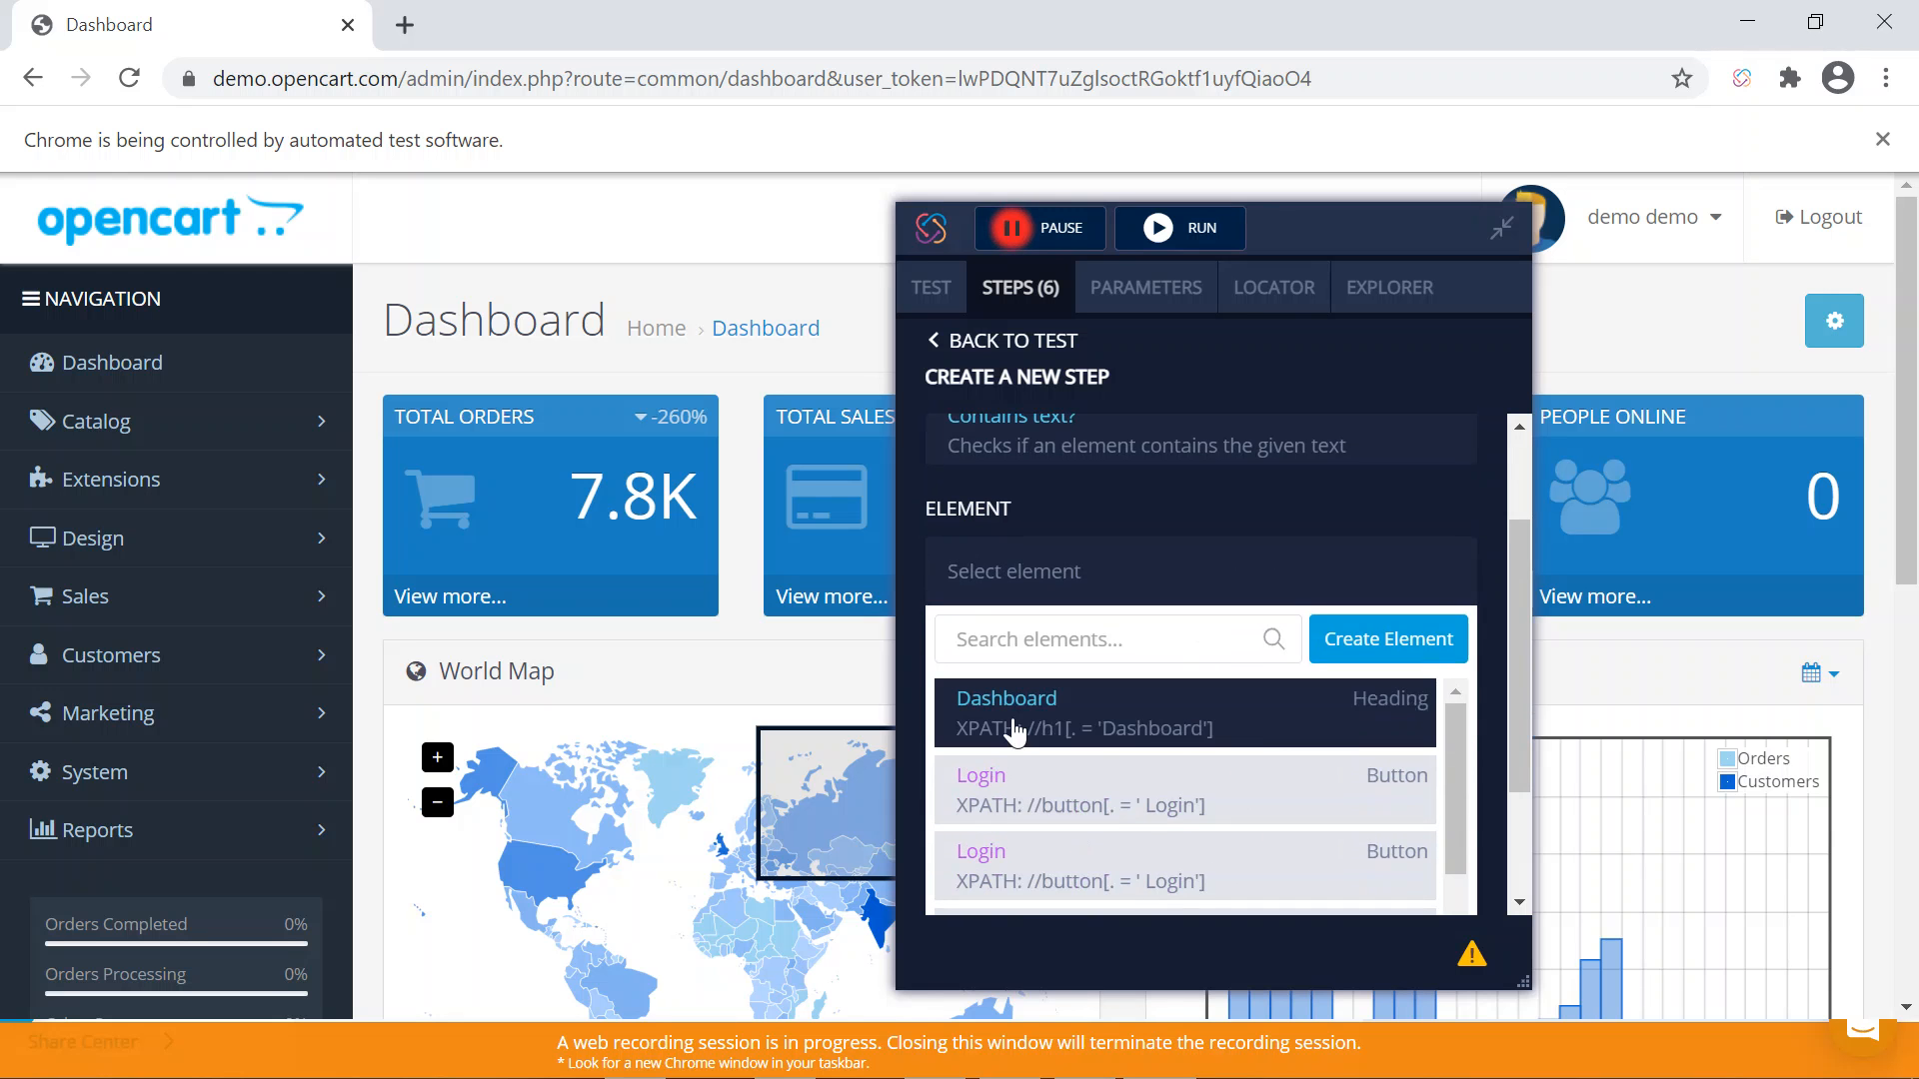
{"action": "scroll", "coordinate": [1017, 759], "scroll_direction": "down", "scroll_amount": 1}
{"action": "scroll", "coordinate": [1009, 775], "scroll_direction": "up", "scroll_amount": 1}
{"action": "left_click", "coordinate": [1275, 638]}
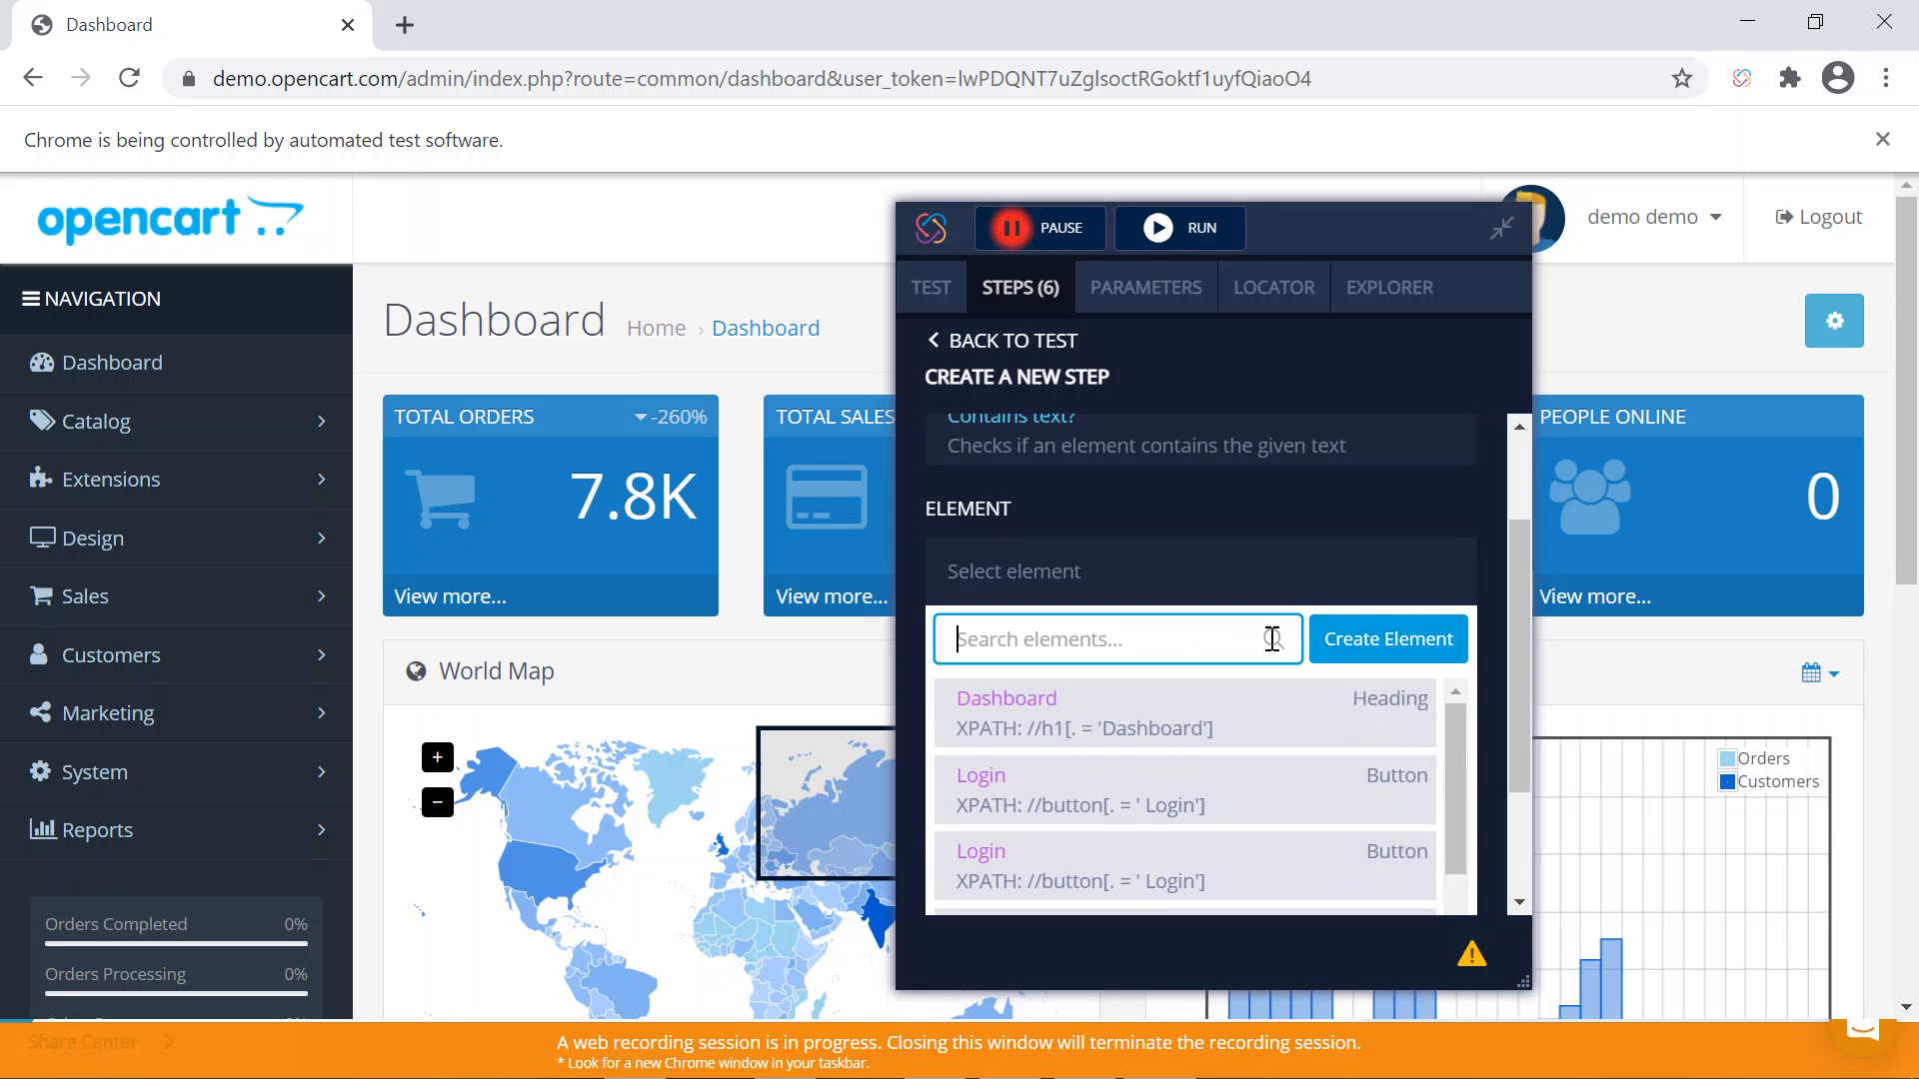
{"action": "left_click", "coordinate": [1240, 733]}
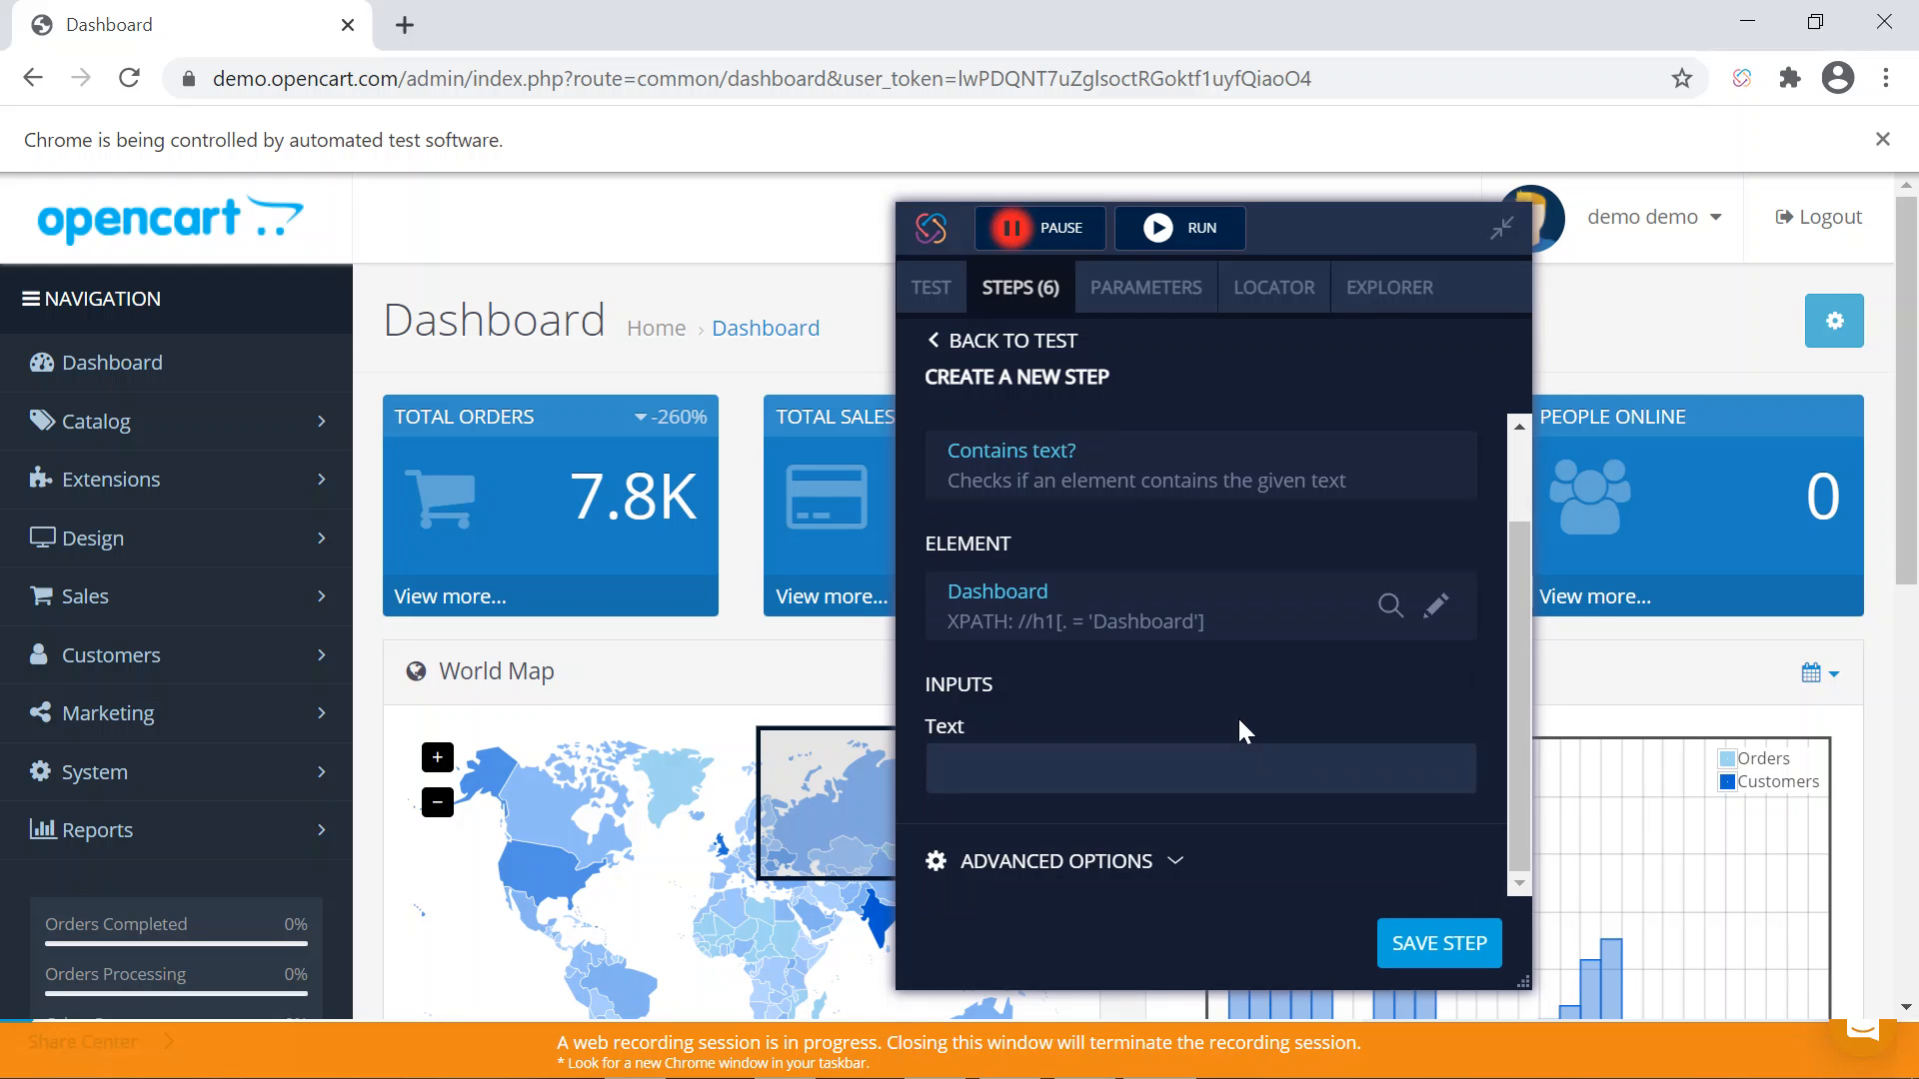
{"action": "left_click", "coordinate": [1021, 768]}
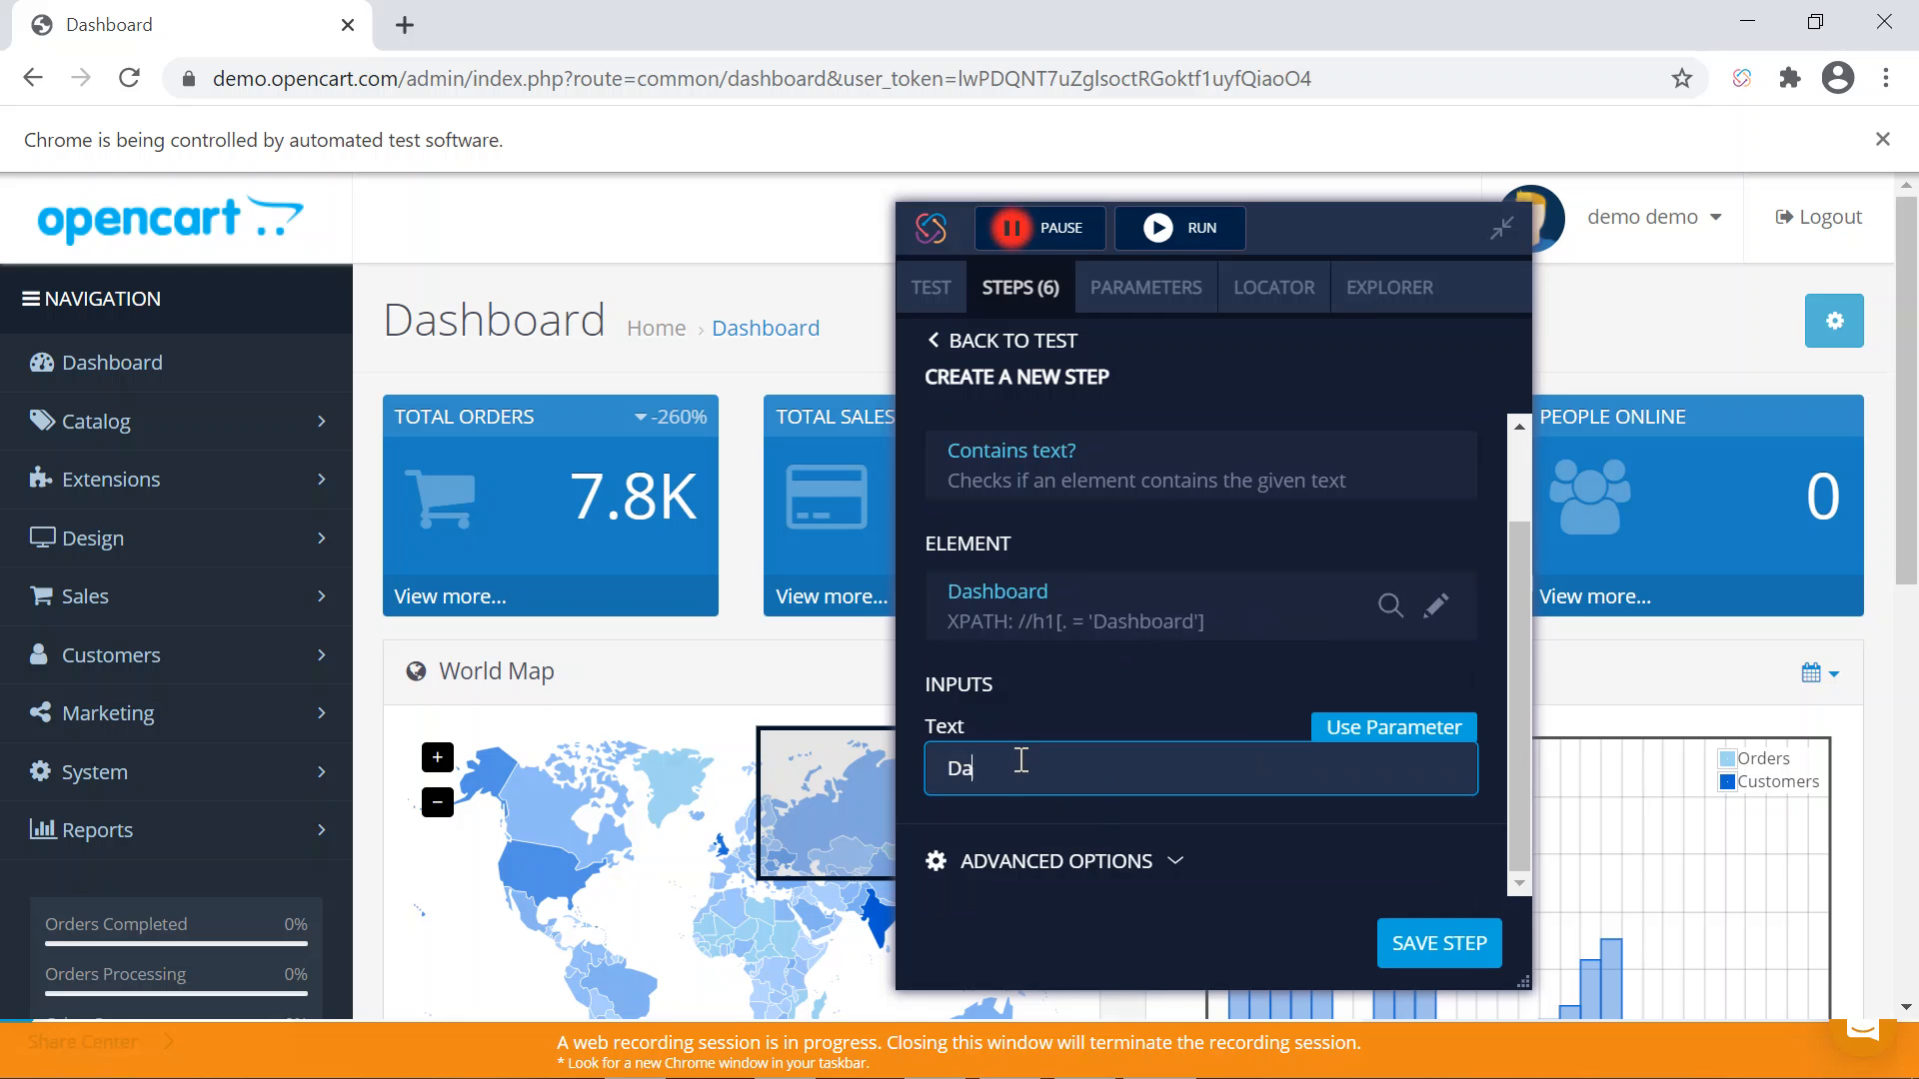
{"action": "type", "text": "Dashboard"}
{"action": "left_click", "coordinate": [1429, 941]}
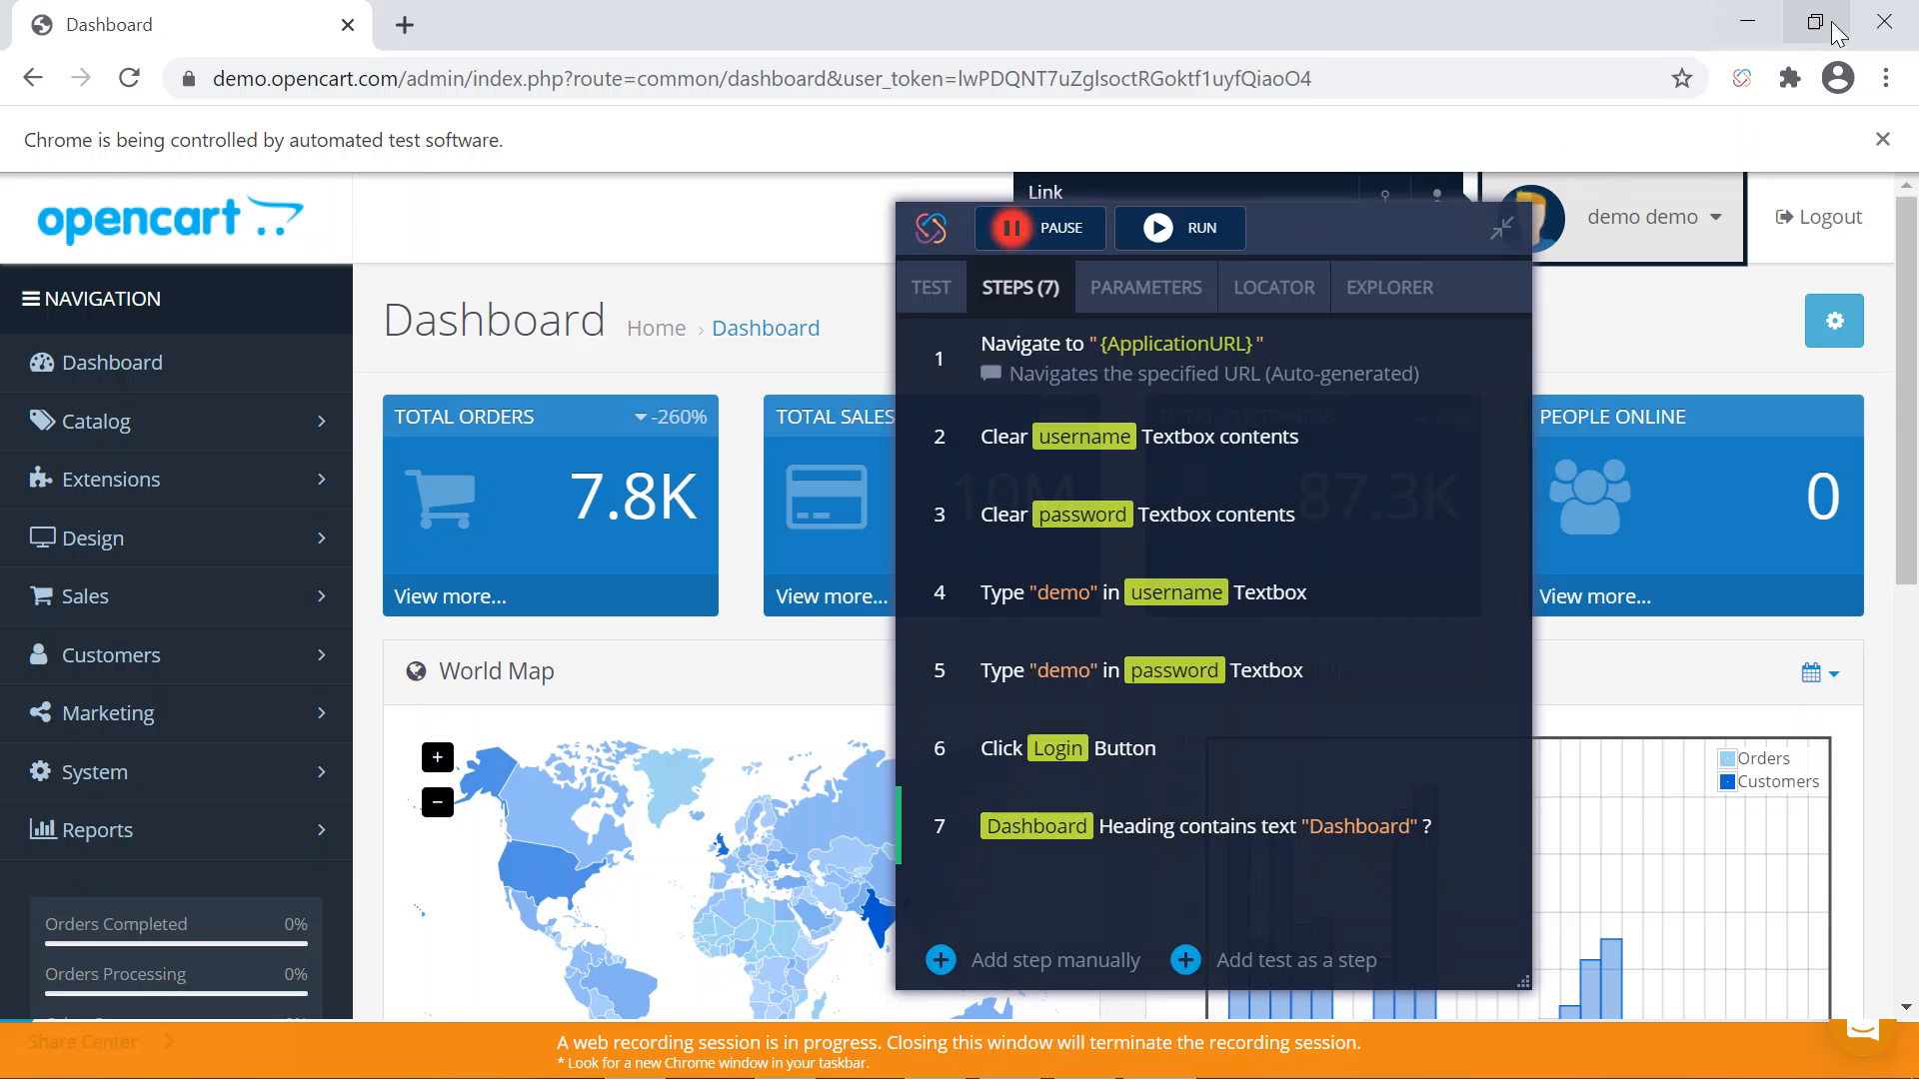
- Close the recording browser and review the saved steps of the Opencart Login test before returning to the project's test list
{"action": "left_click", "coordinate": [1884, 22]}
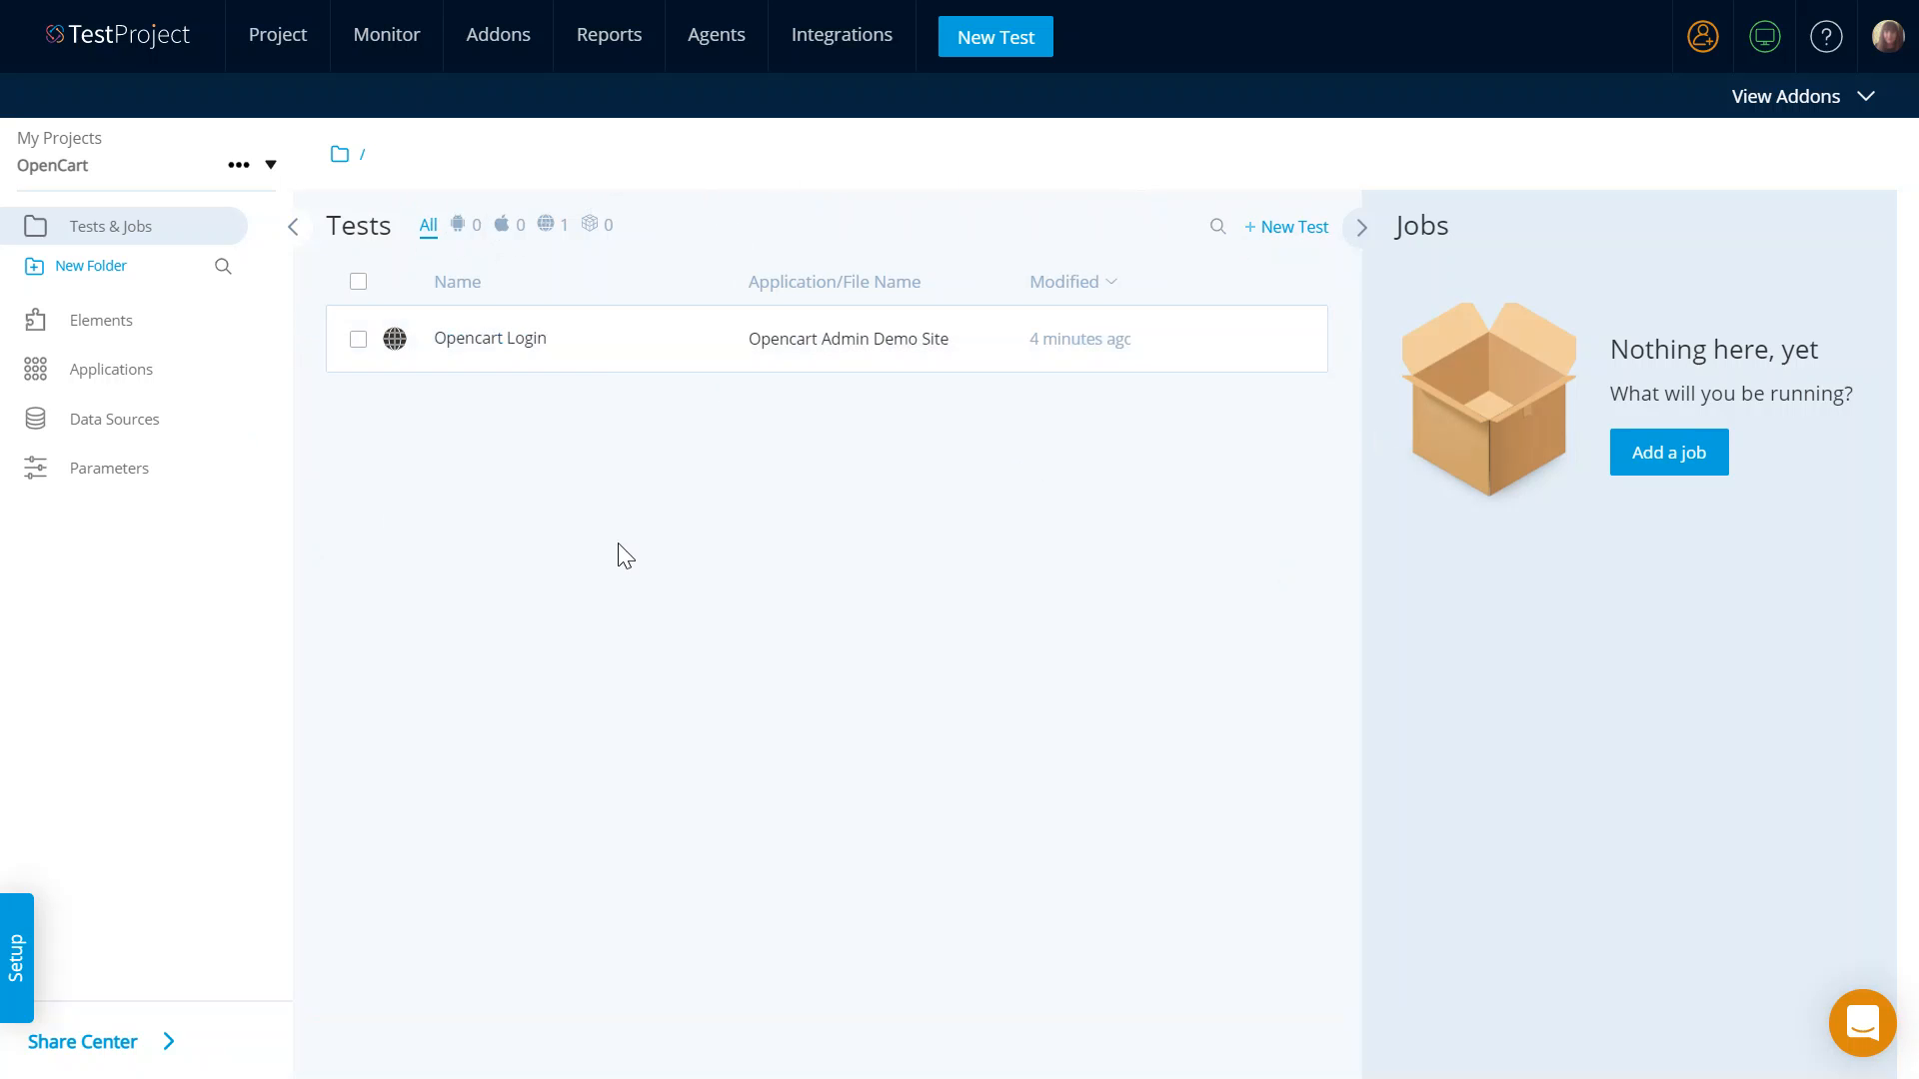
{"action": "left_click", "coordinate": [488, 340]}
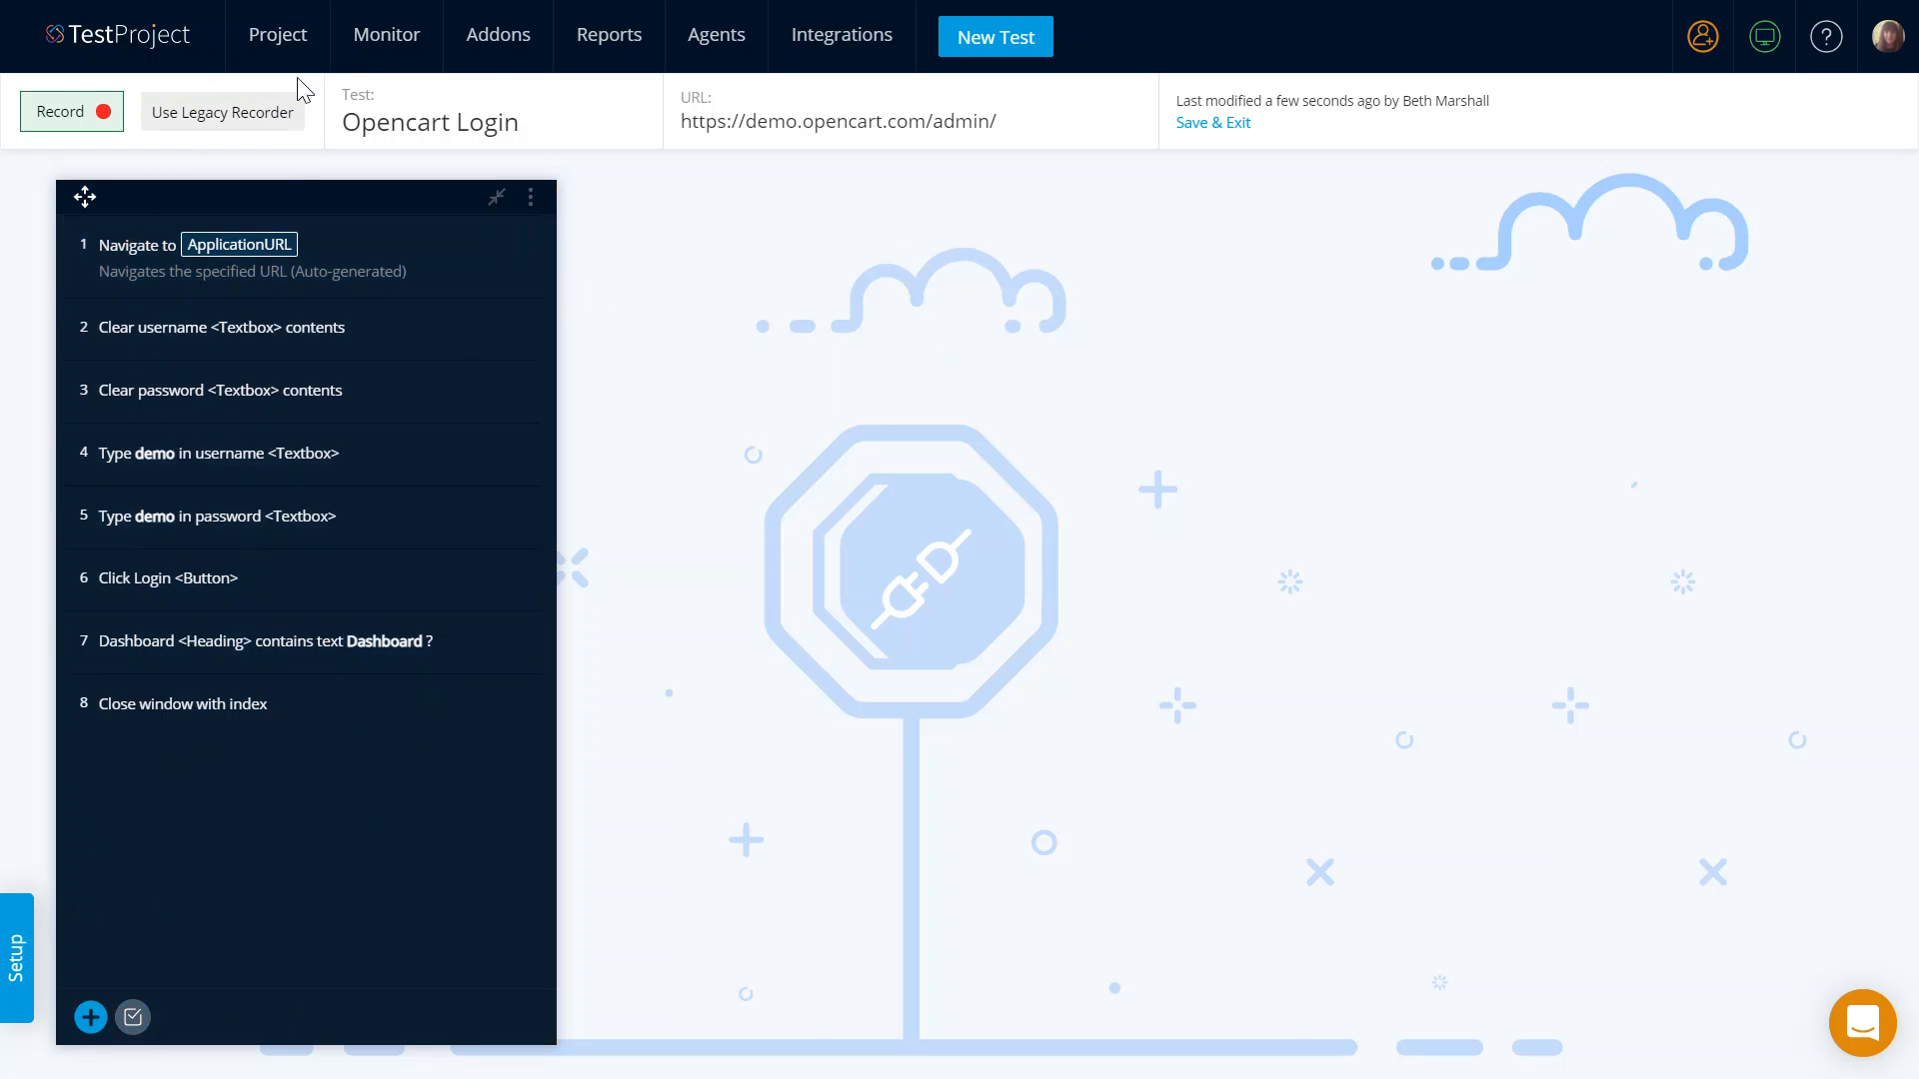
{"action": "mouse_move", "coordinate": [285, 47]}
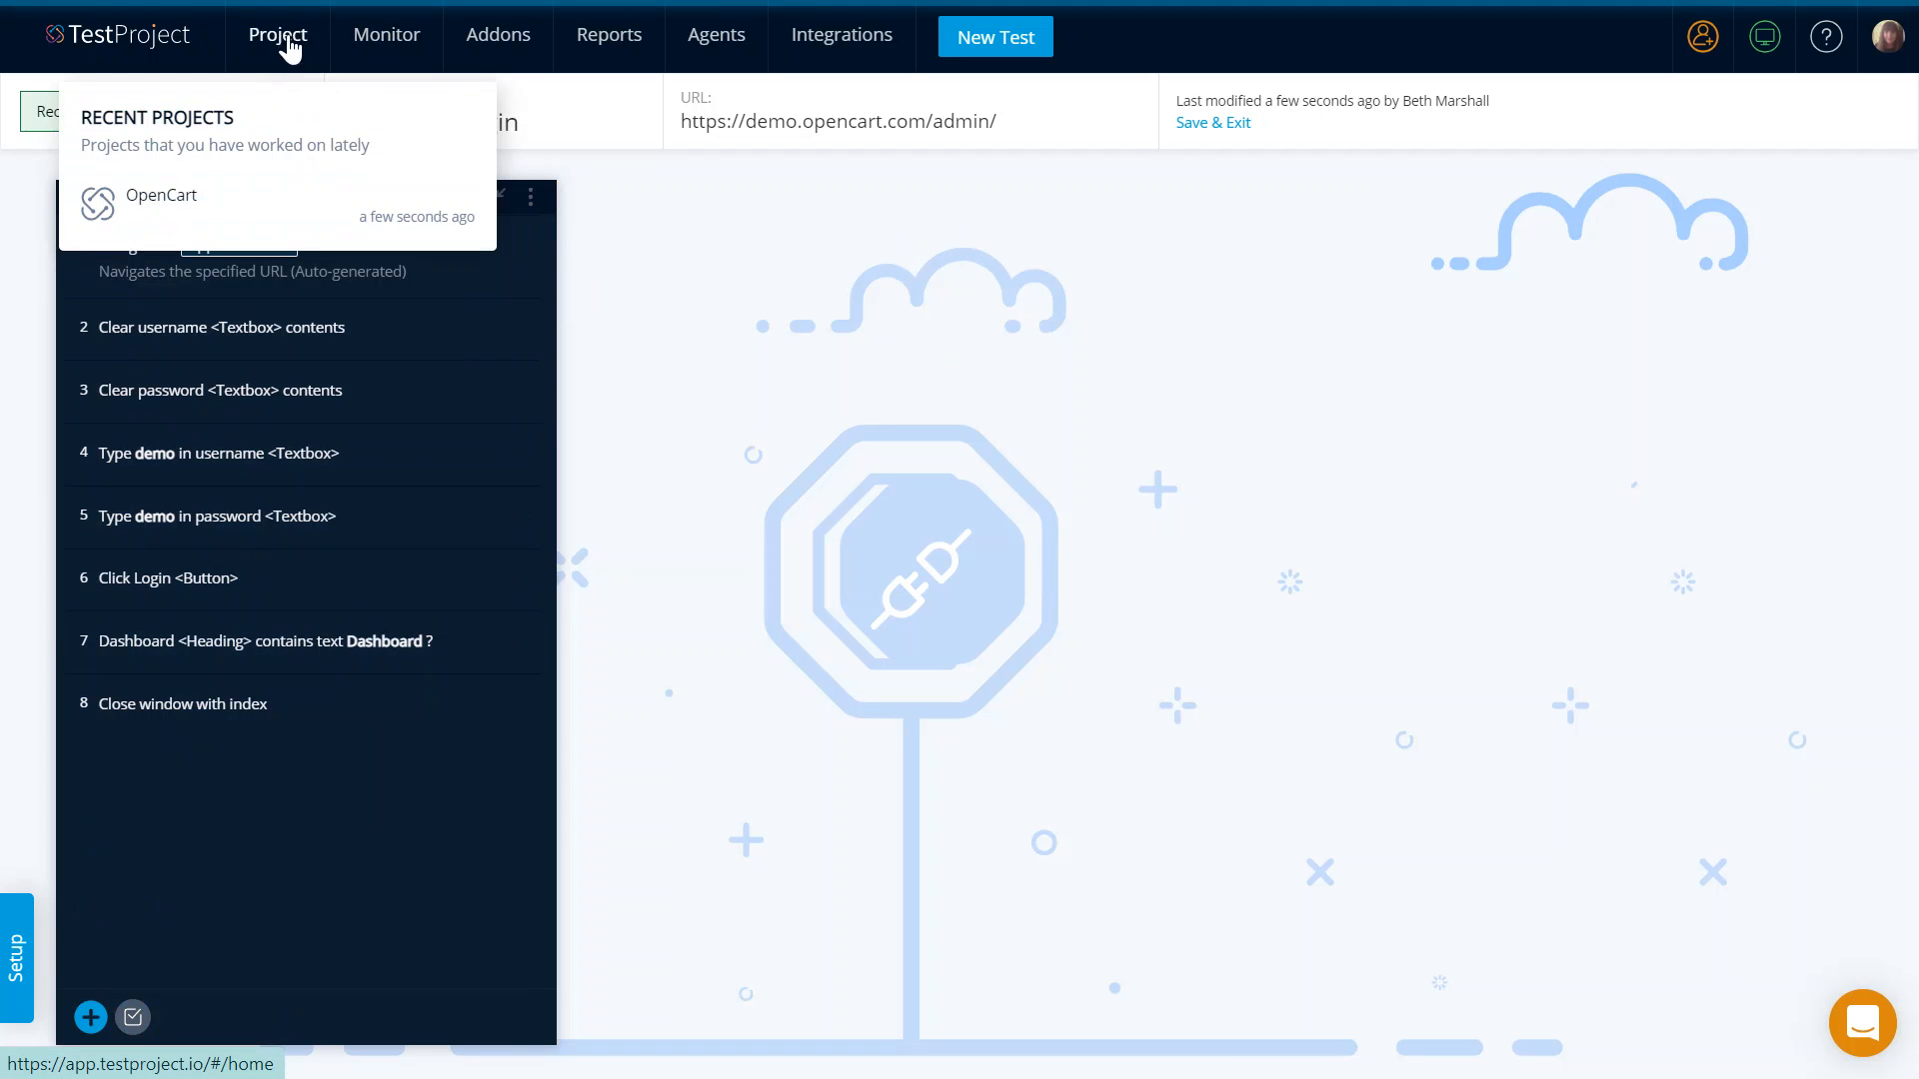
{"action": "left_click", "coordinate": [285, 39]}
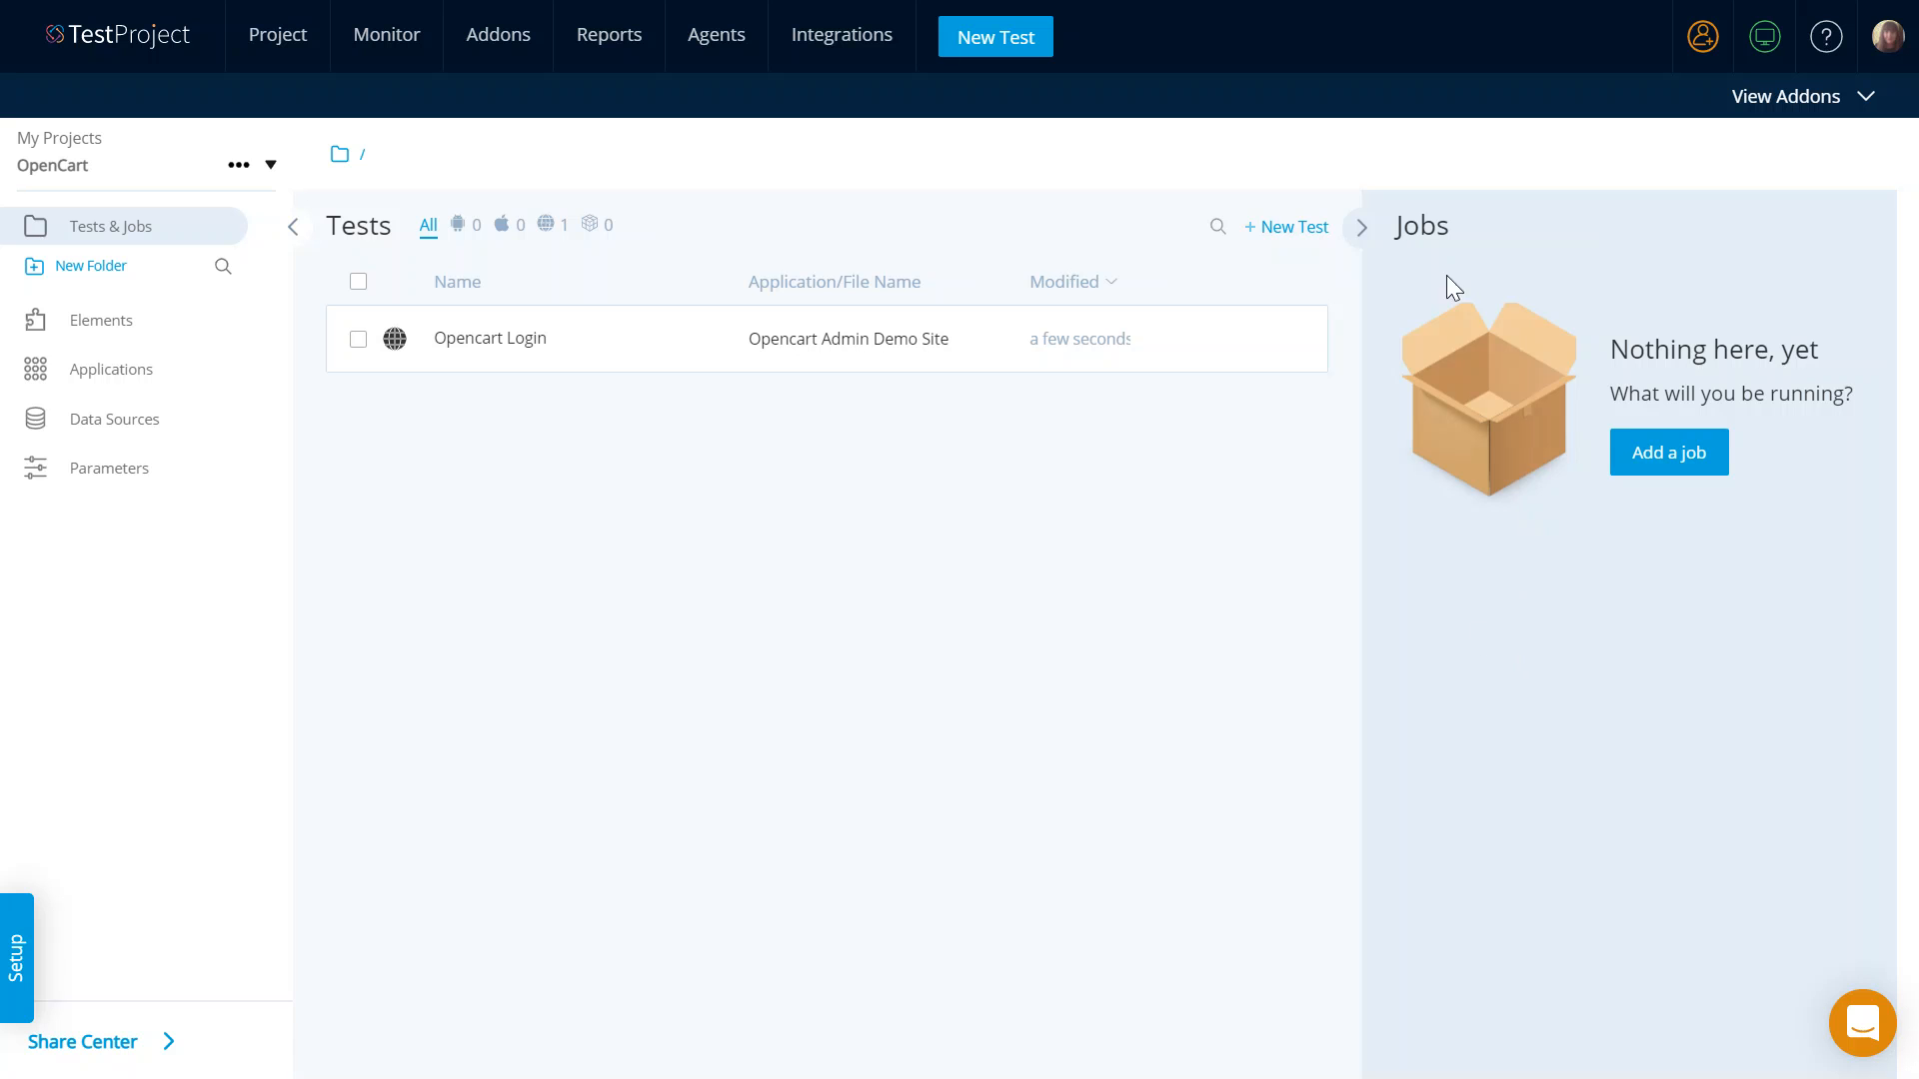
{"action": "mouse_move", "coordinate": [1120, 353]}
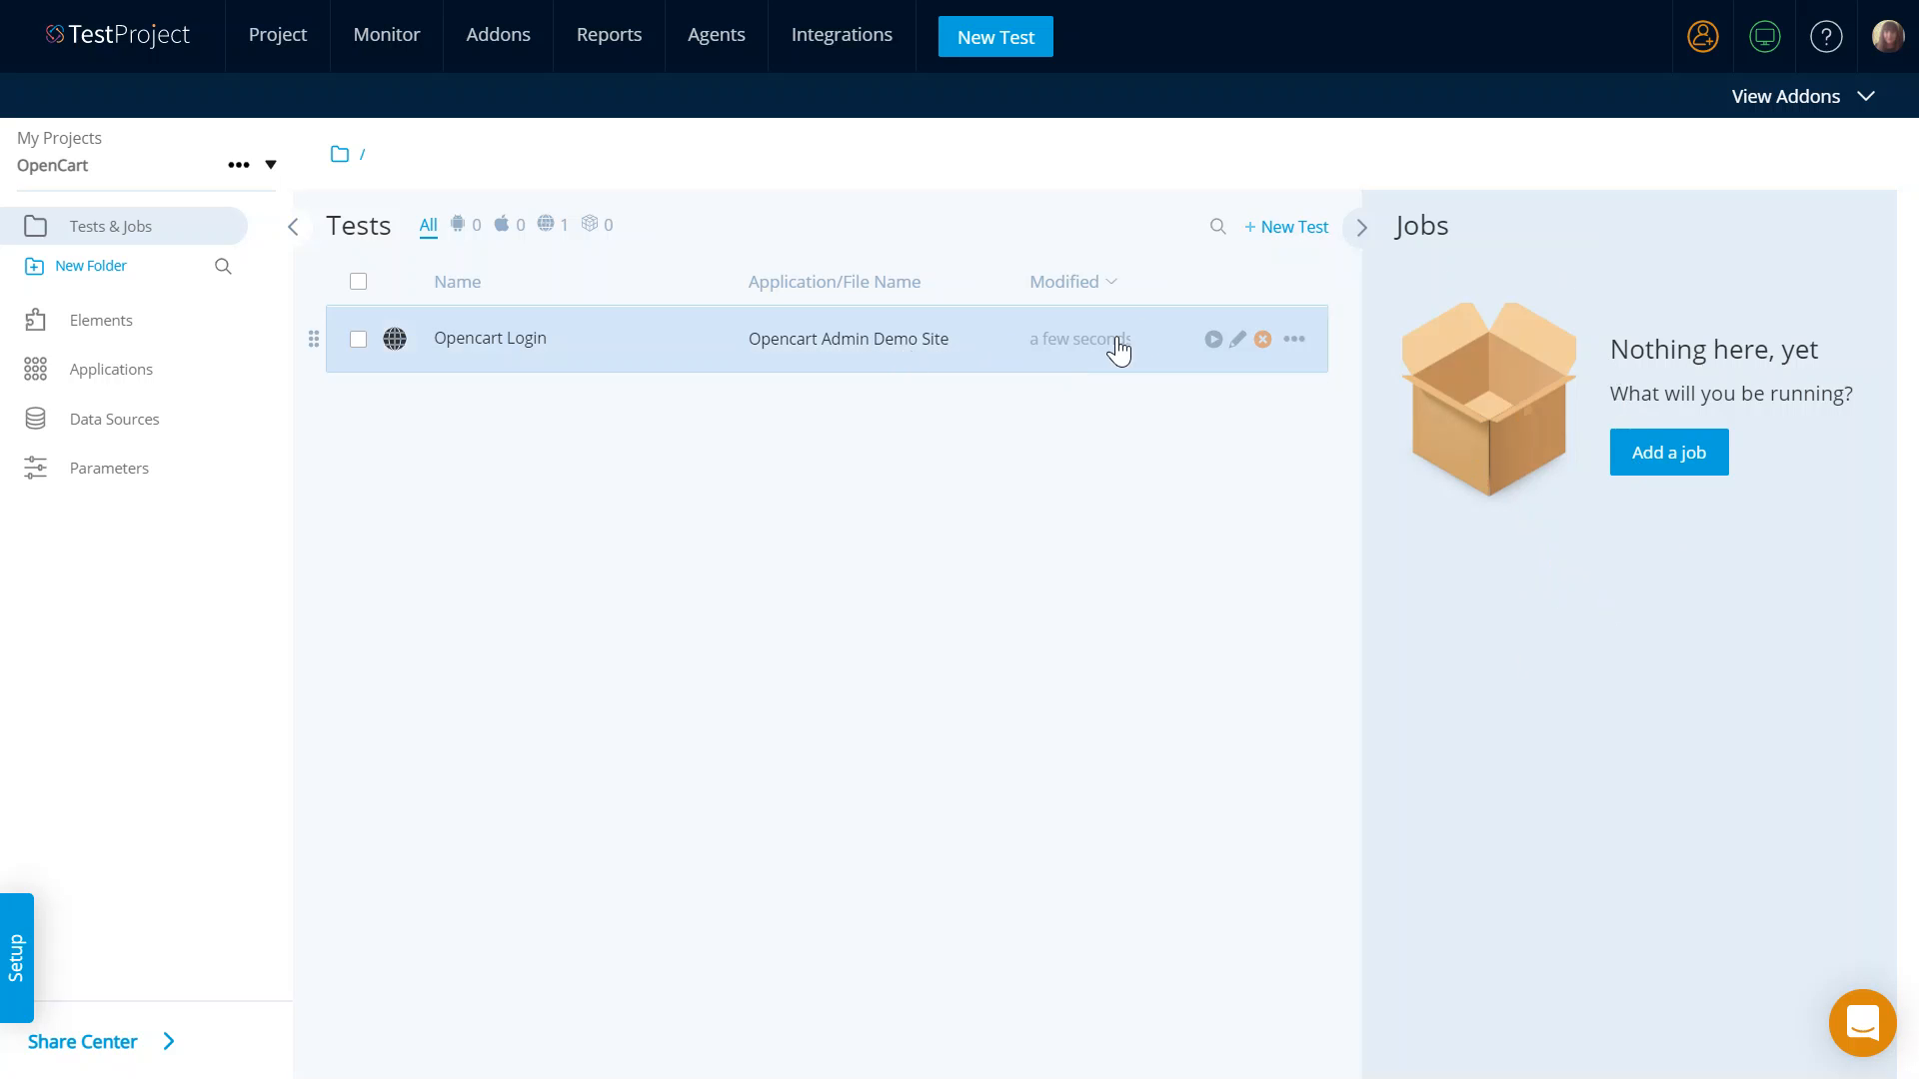
{"action": "left_click", "coordinate": [1213, 340]}
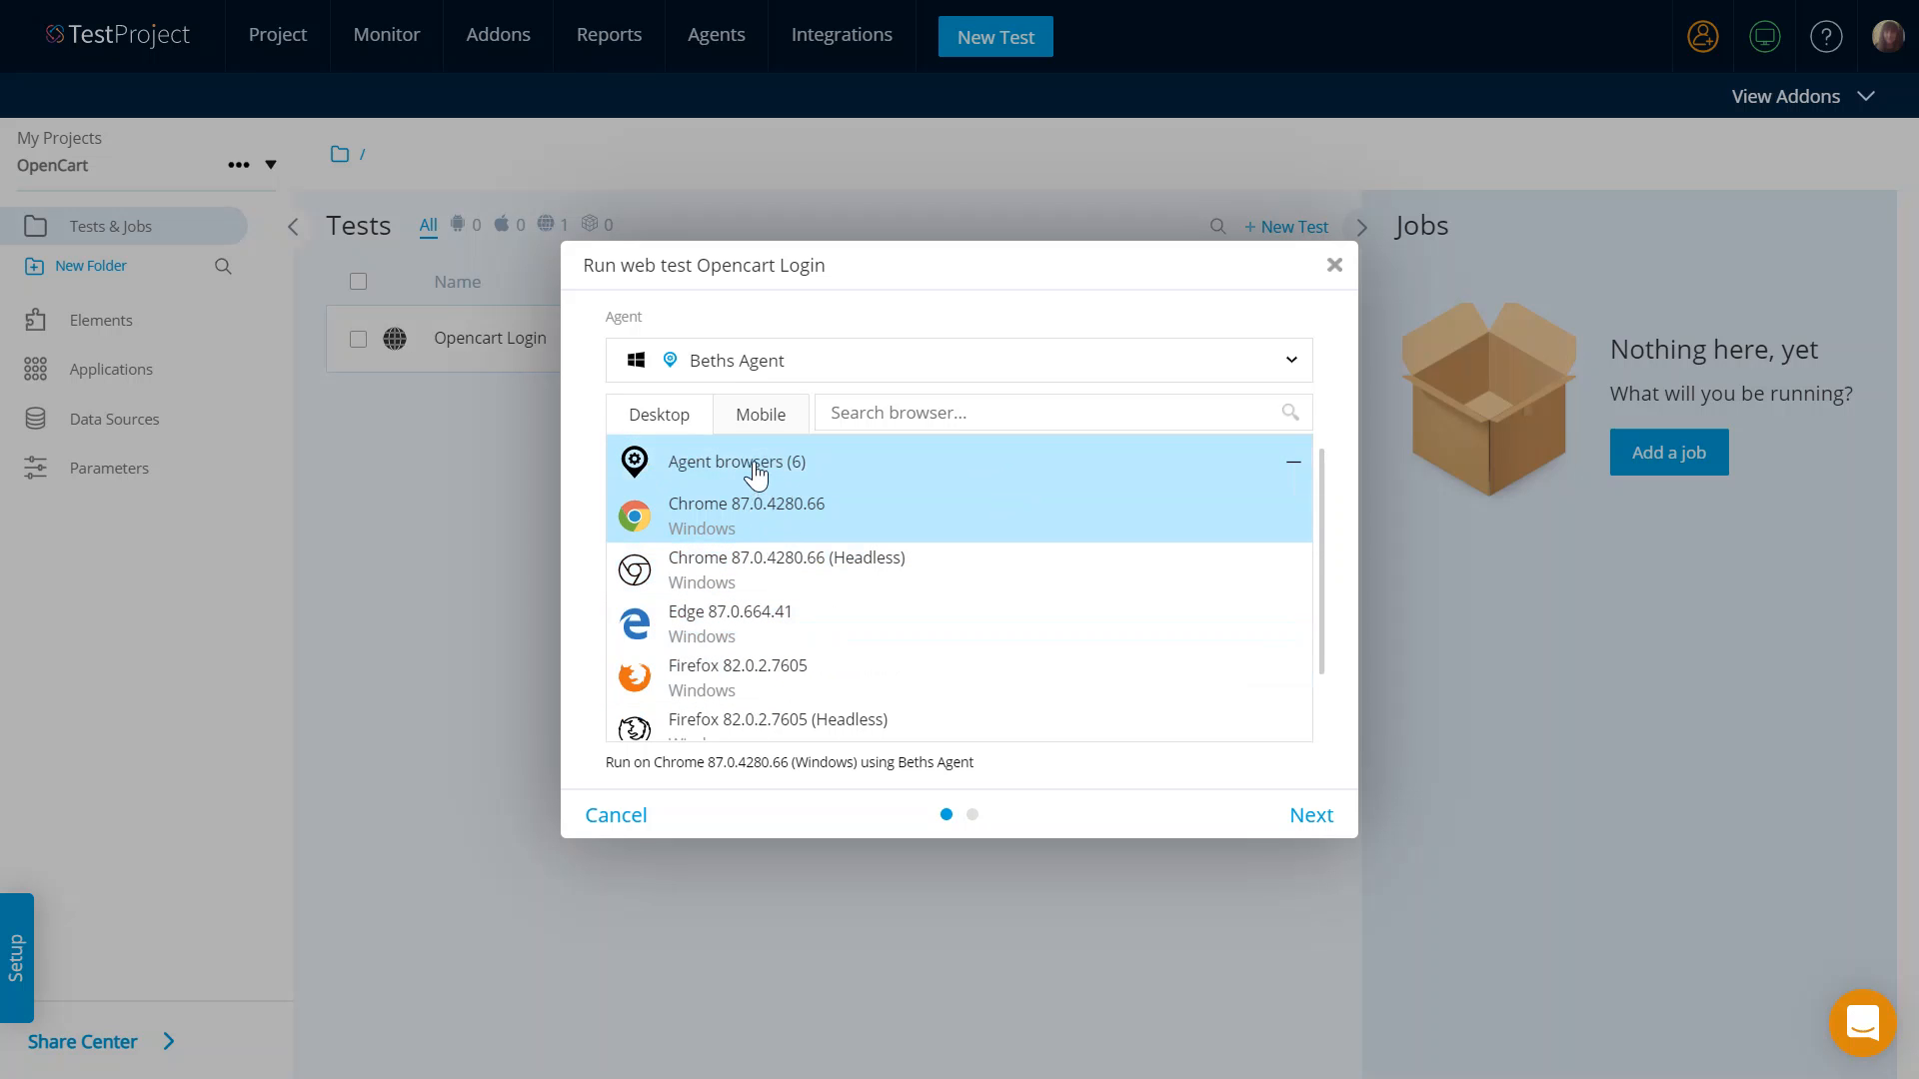
{"action": "scroll", "coordinate": [722, 674], "scroll_direction": "down", "scroll_amount": 2}
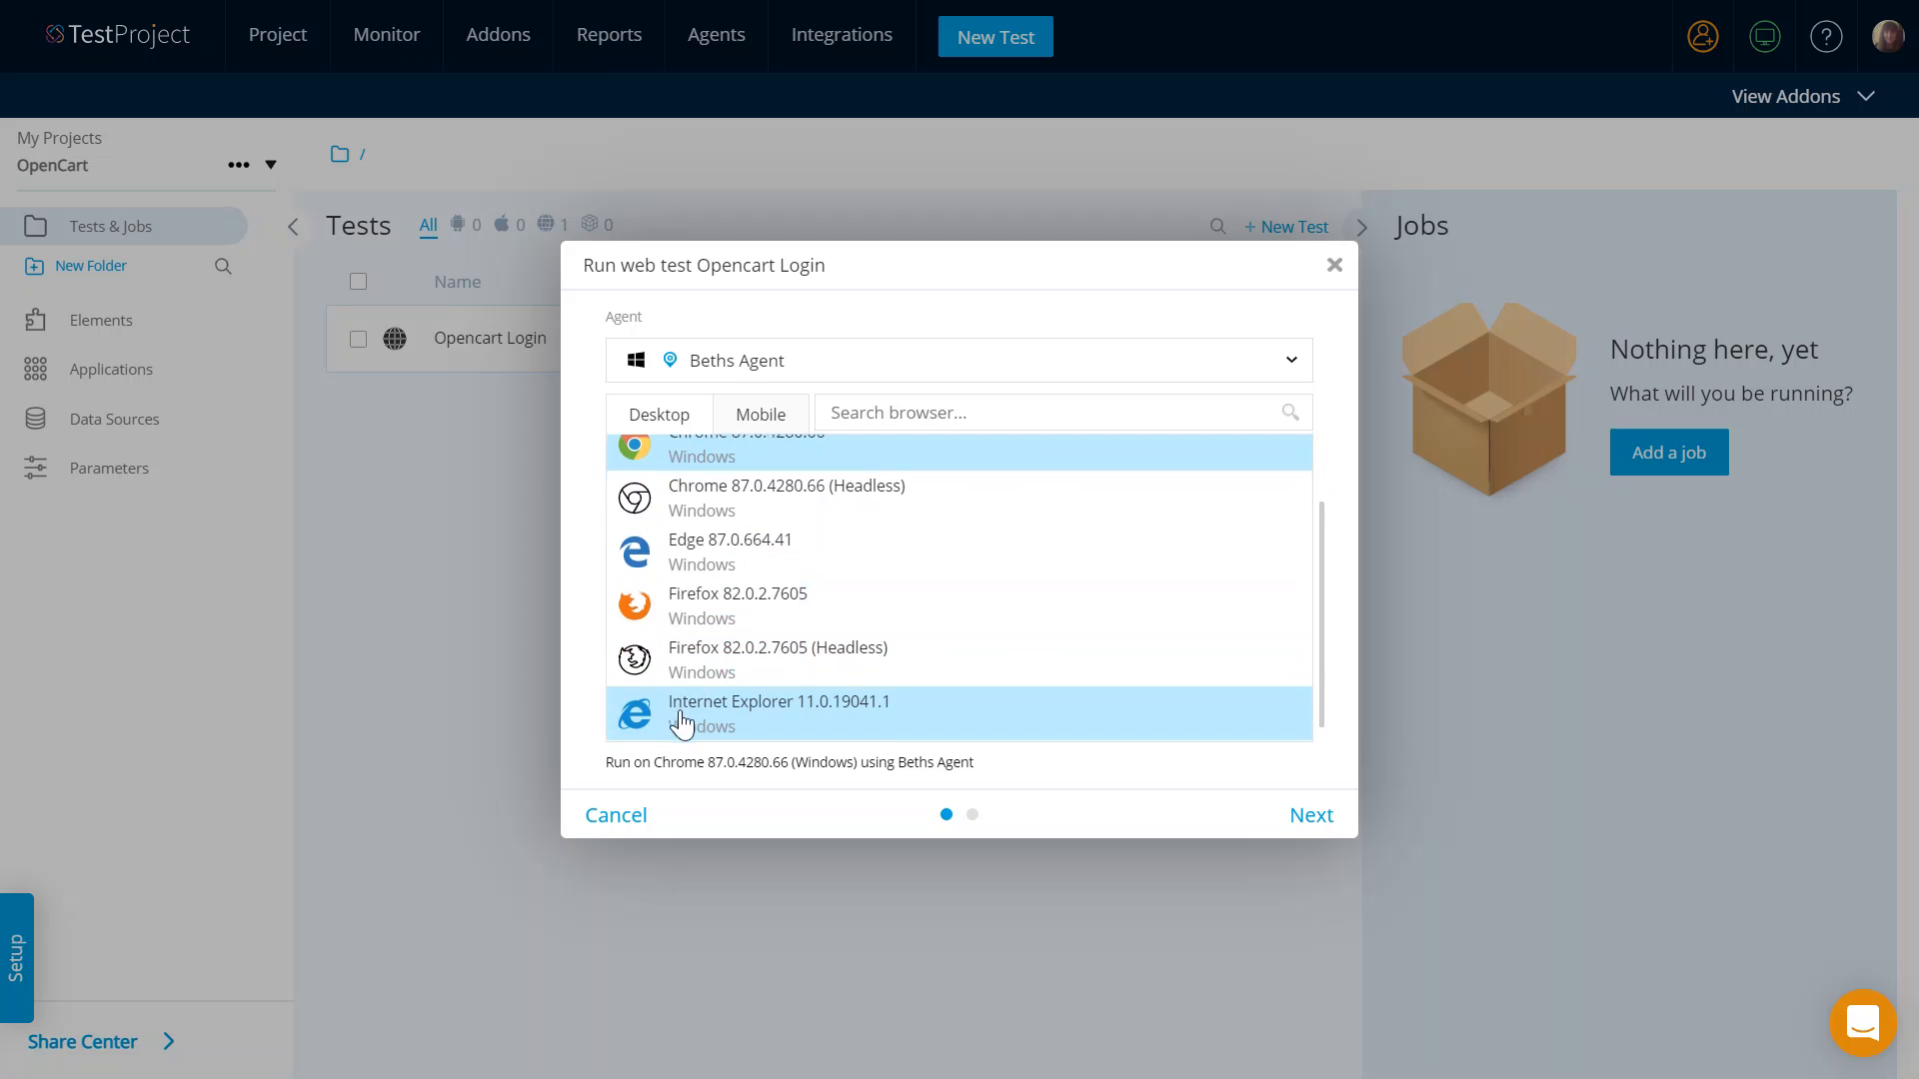
{"action": "scroll", "coordinate": [736, 648], "scroll_direction": "up", "scroll_amount": 2}
{"action": "scroll", "coordinate": [729, 734], "scroll_direction": "down", "scroll_amount": 2}
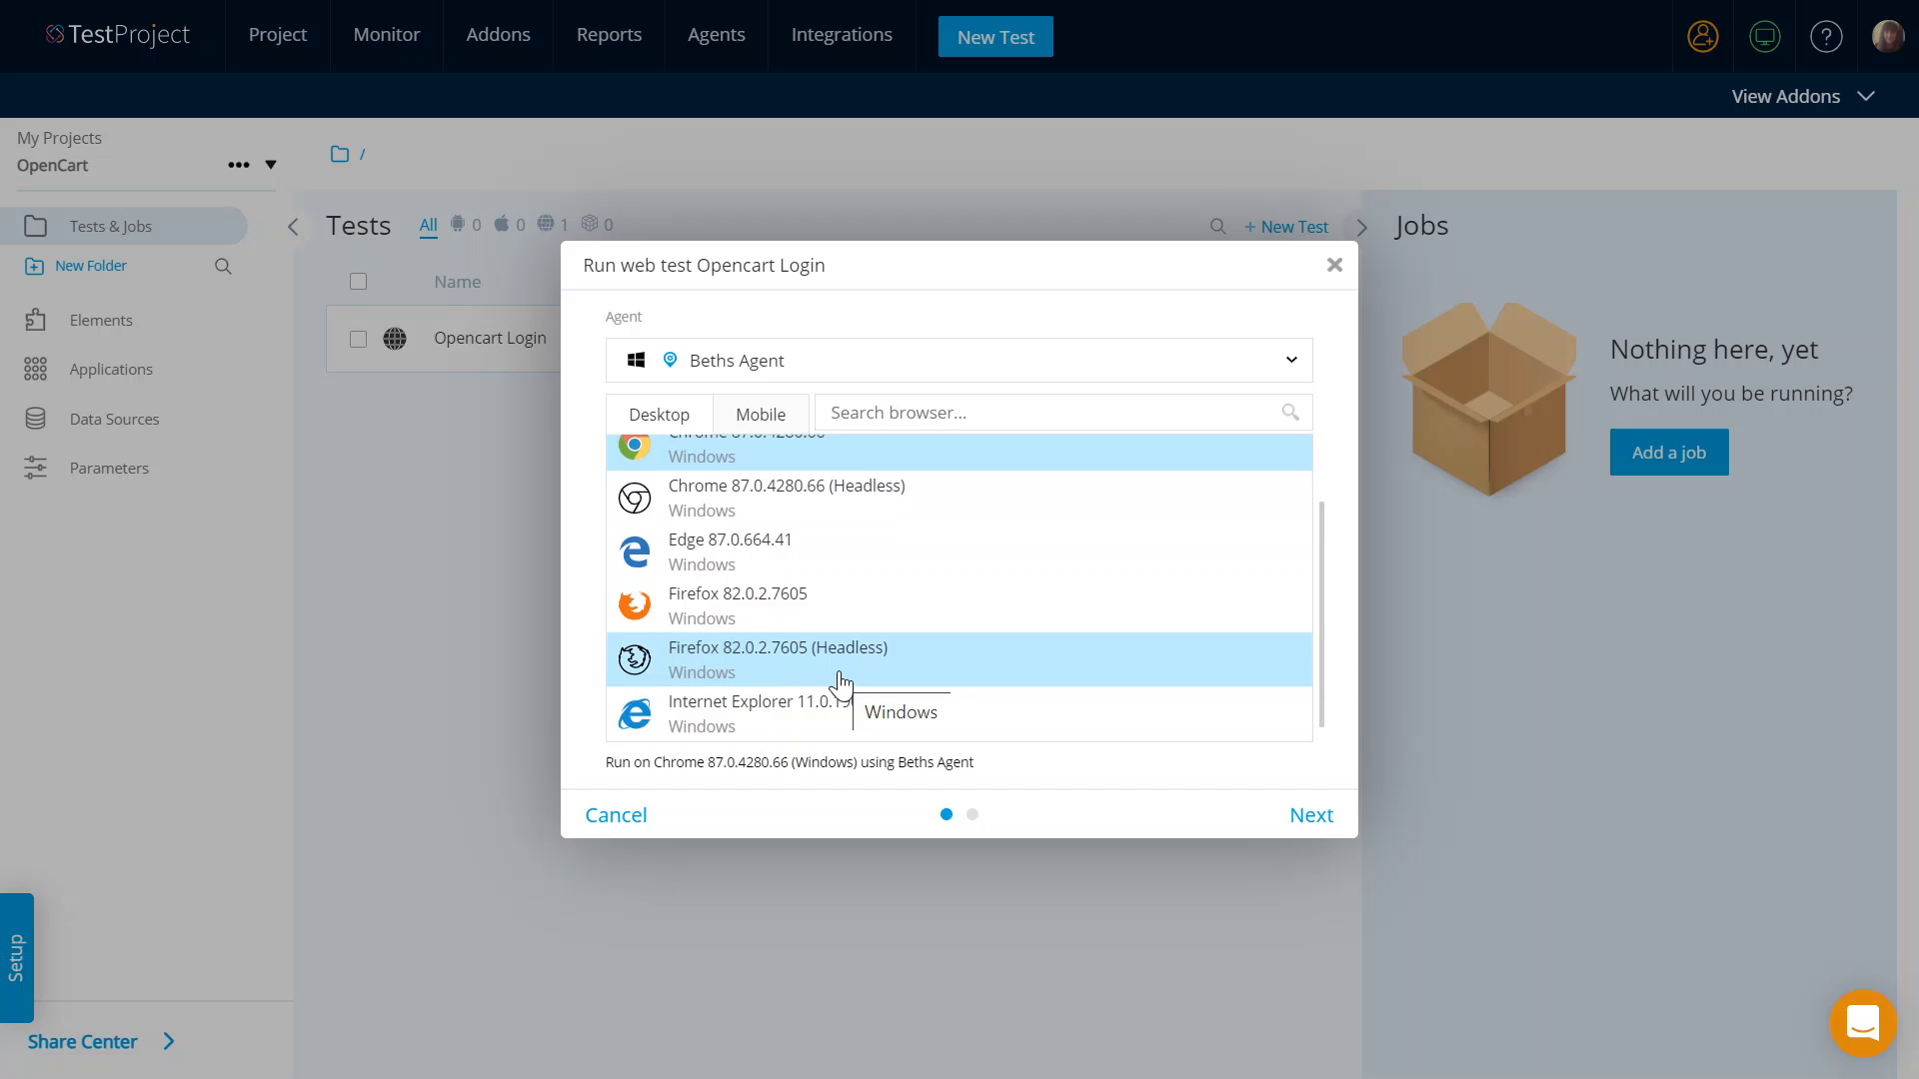
{"action": "scroll", "coordinate": [840, 682], "scroll_direction": "up", "scroll_amount": 2}
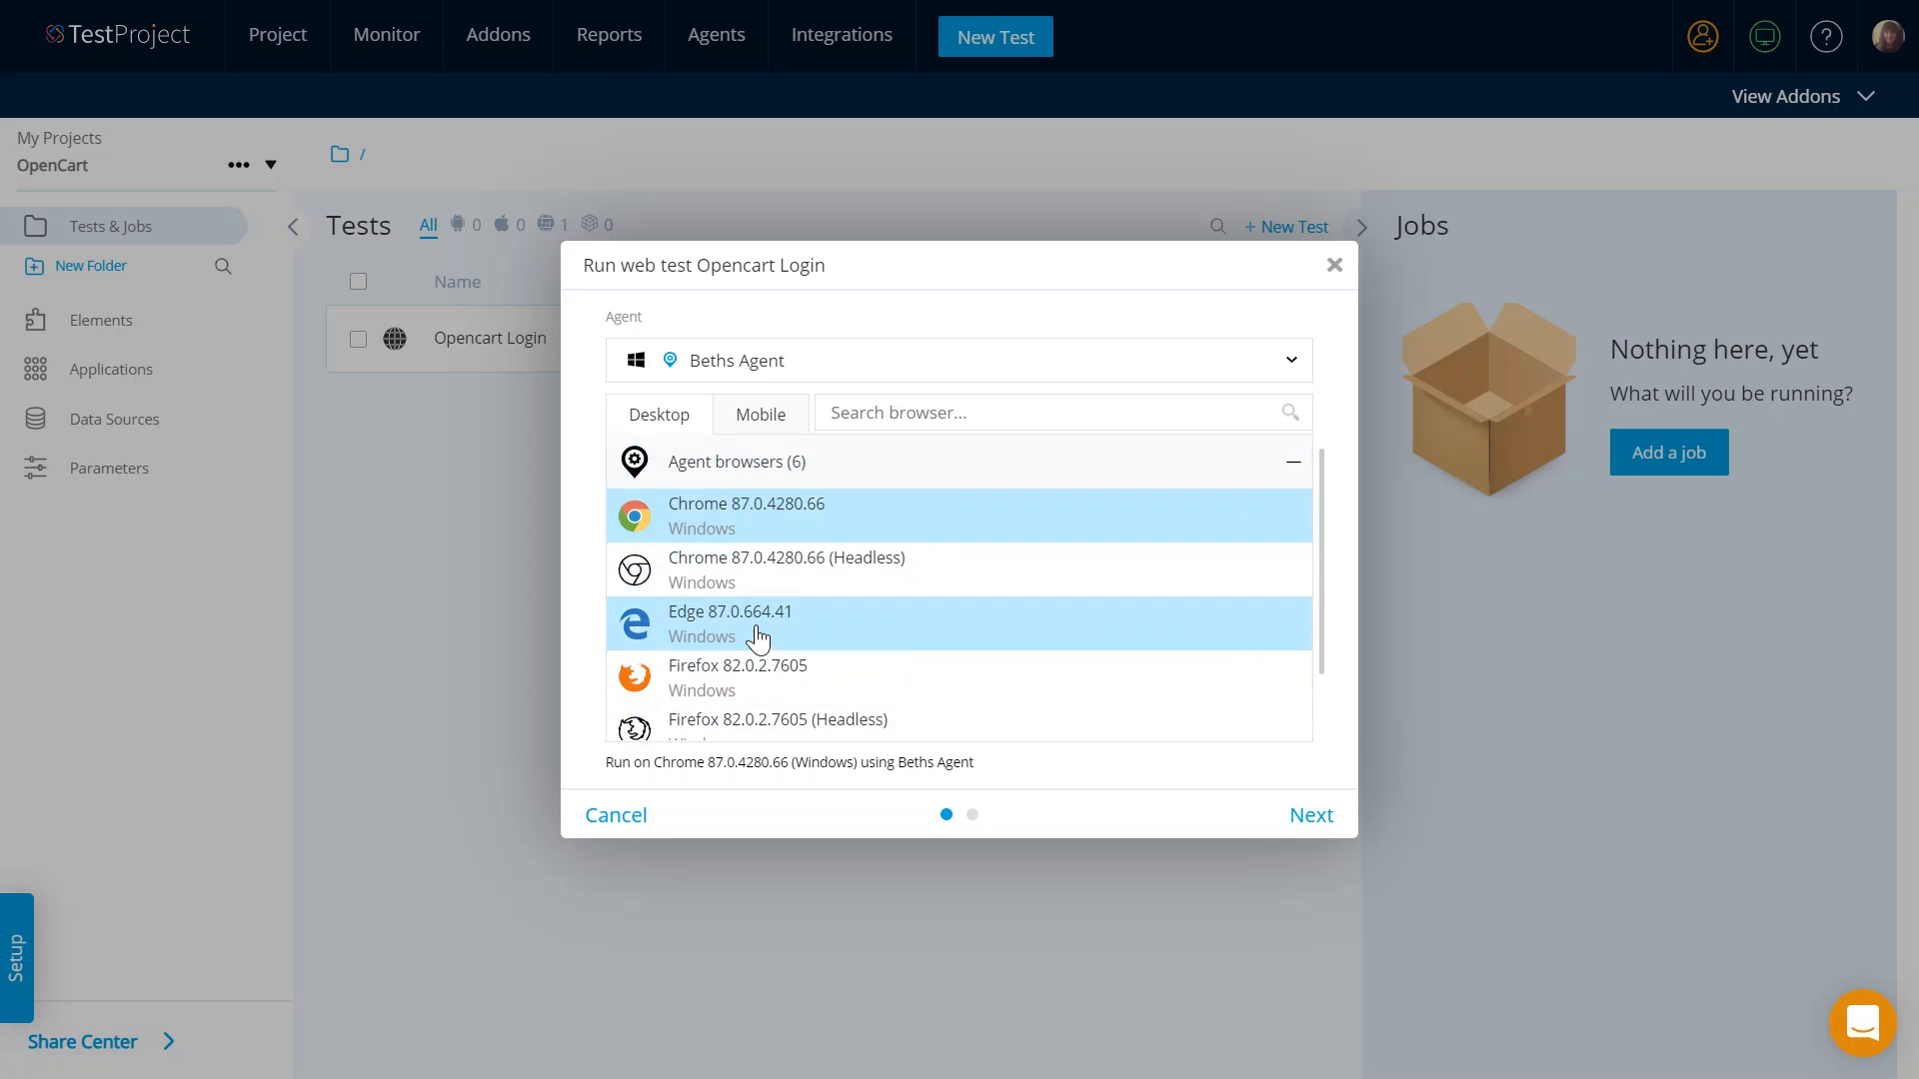
{"action": "scroll", "coordinate": [754, 699], "scroll_direction": "down", "scroll_amount": 1}
{"action": "scroll", "coordinate": [840, 650], "scroll_direction": "up", "scroll_amount": 1}
{"action": "left_click", "coordinate": [751, 641]}
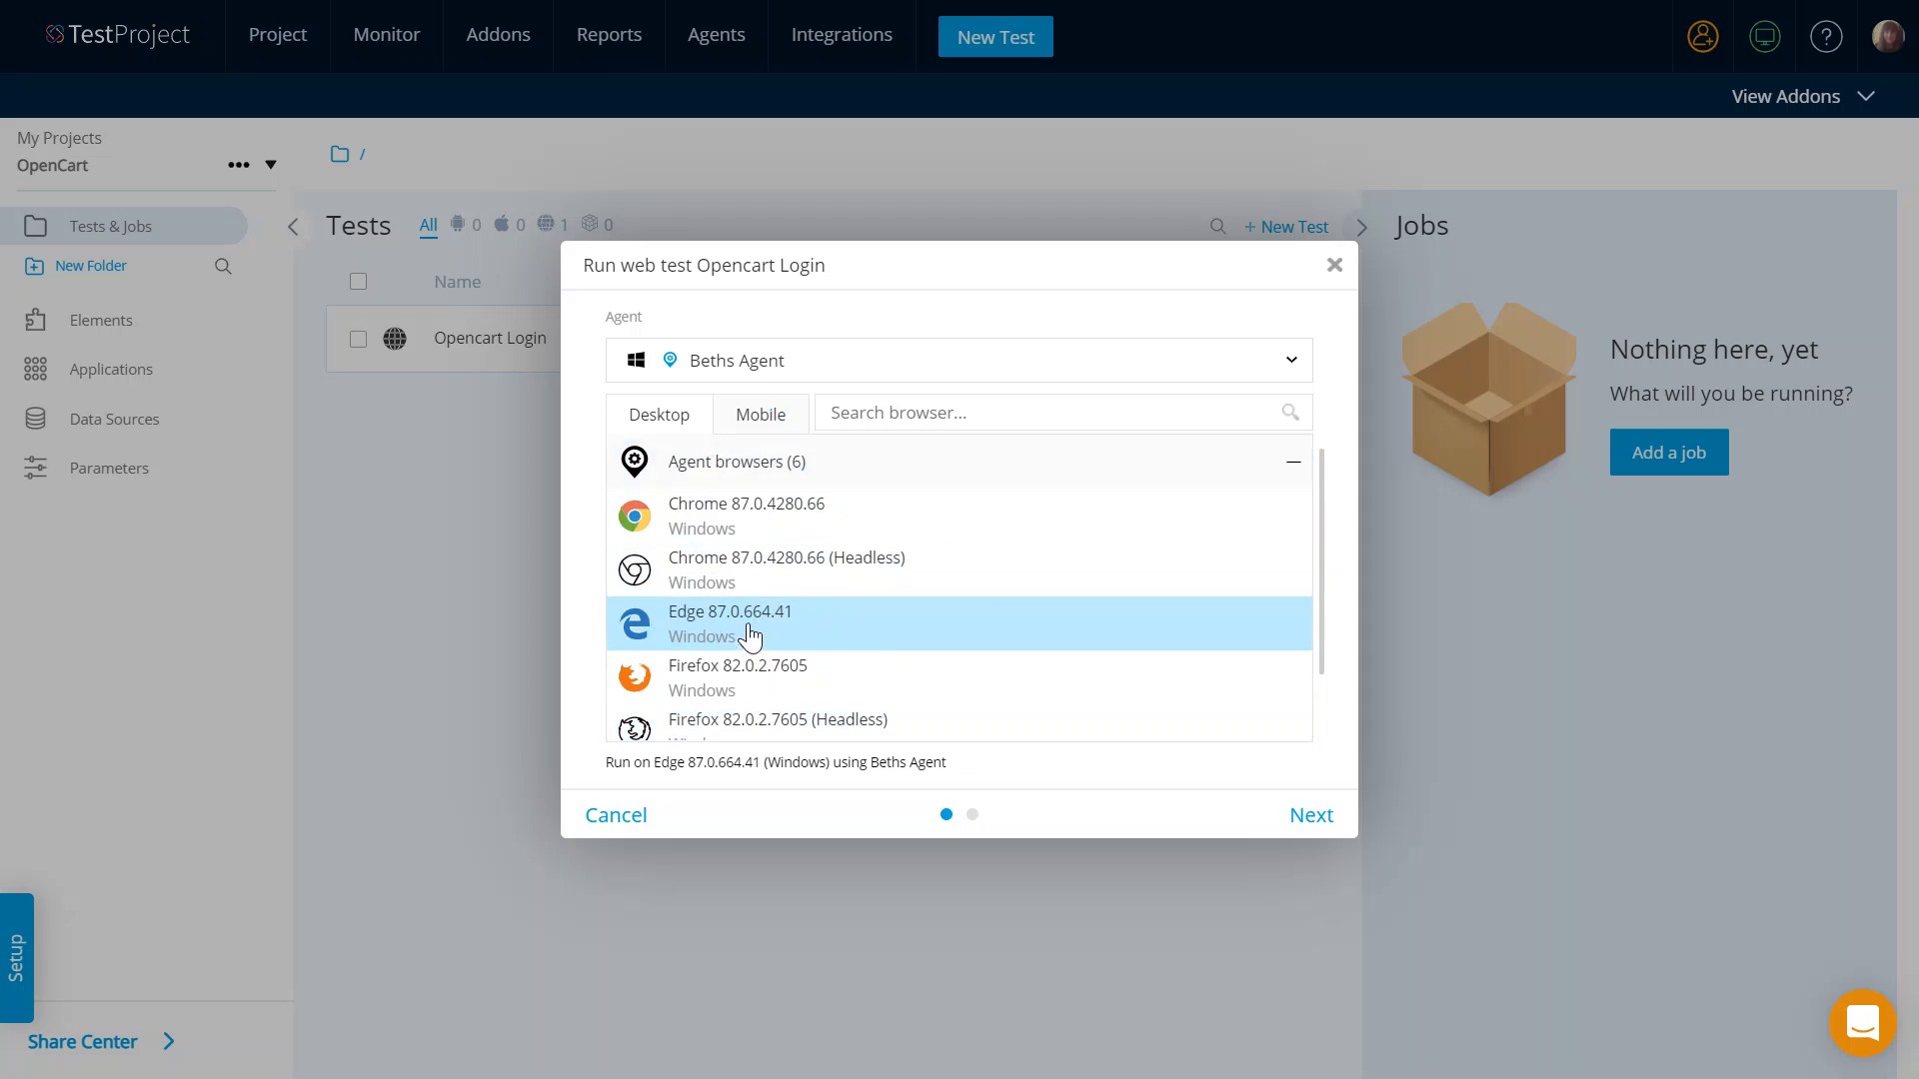
{"action": "left_click", "coordinate": [737, 525]}
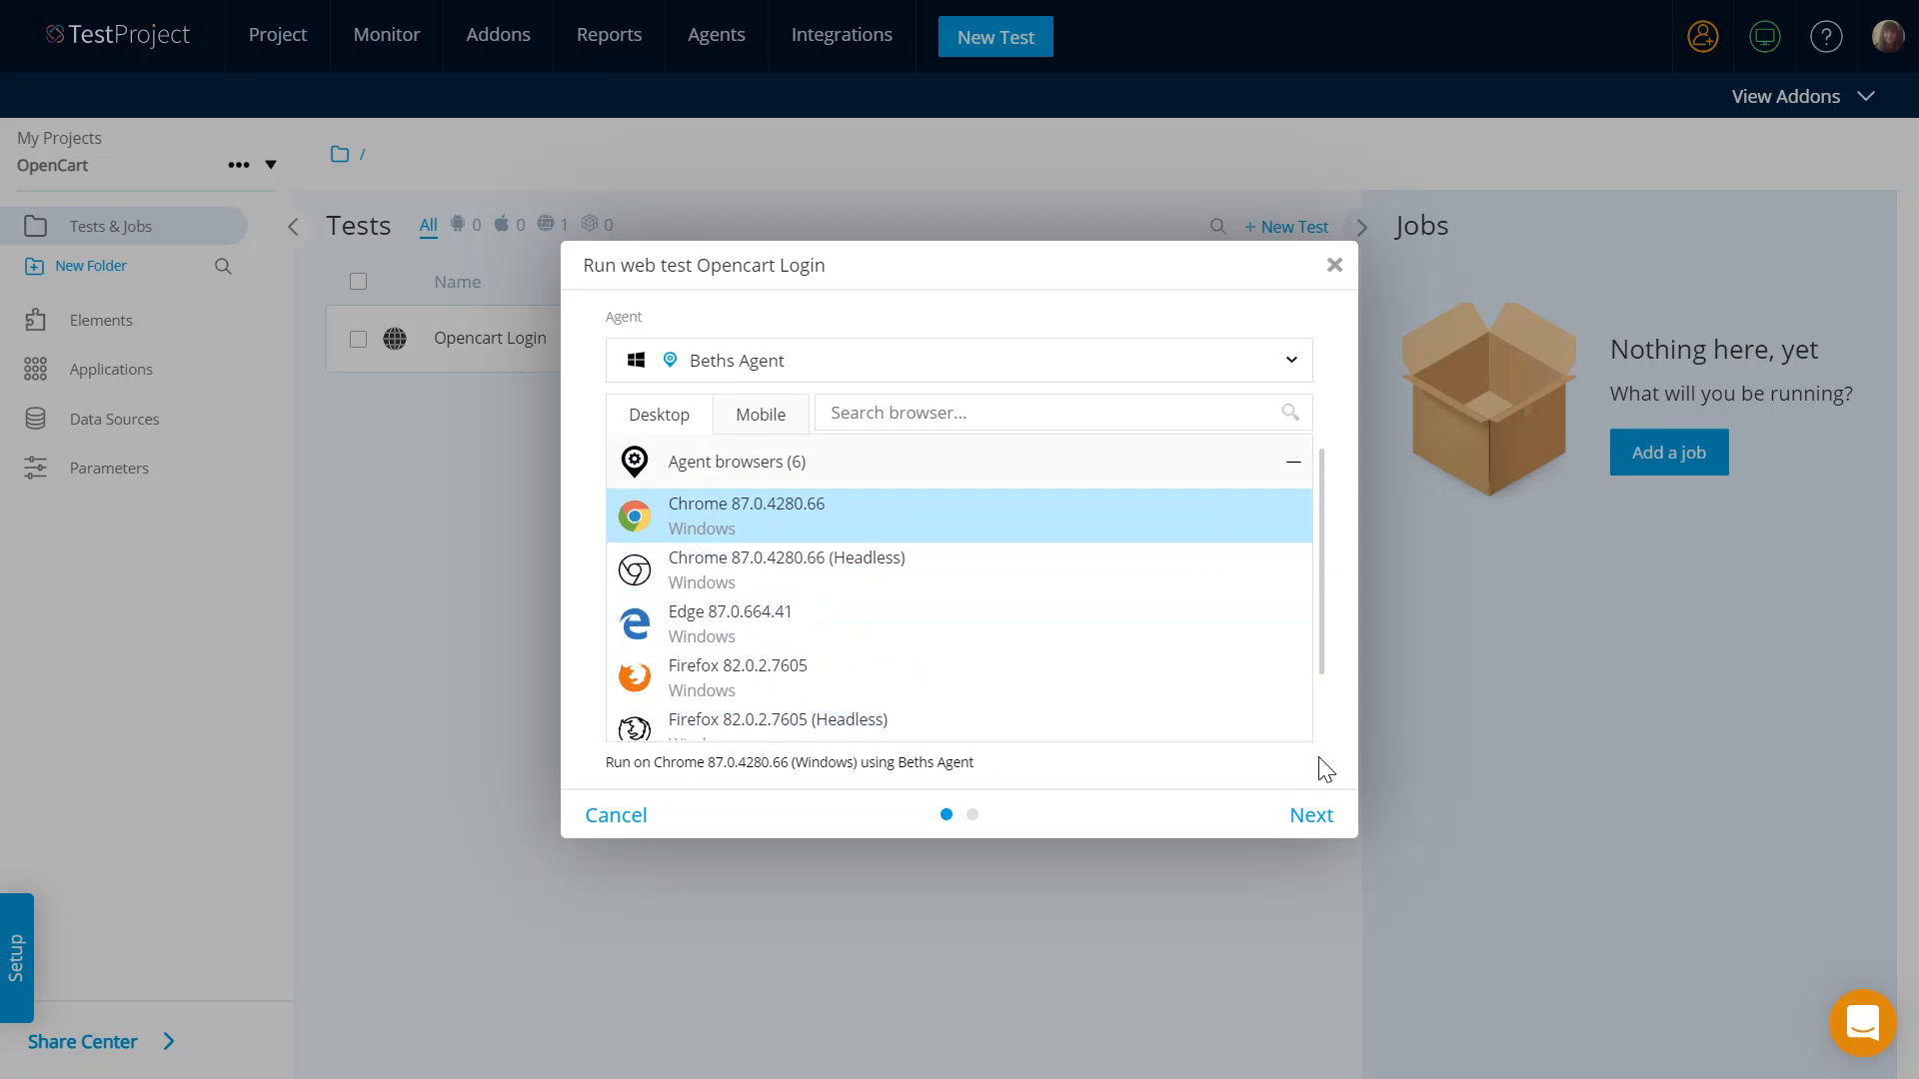
{"action": "left_click", "coordinate": [1300, 836]}
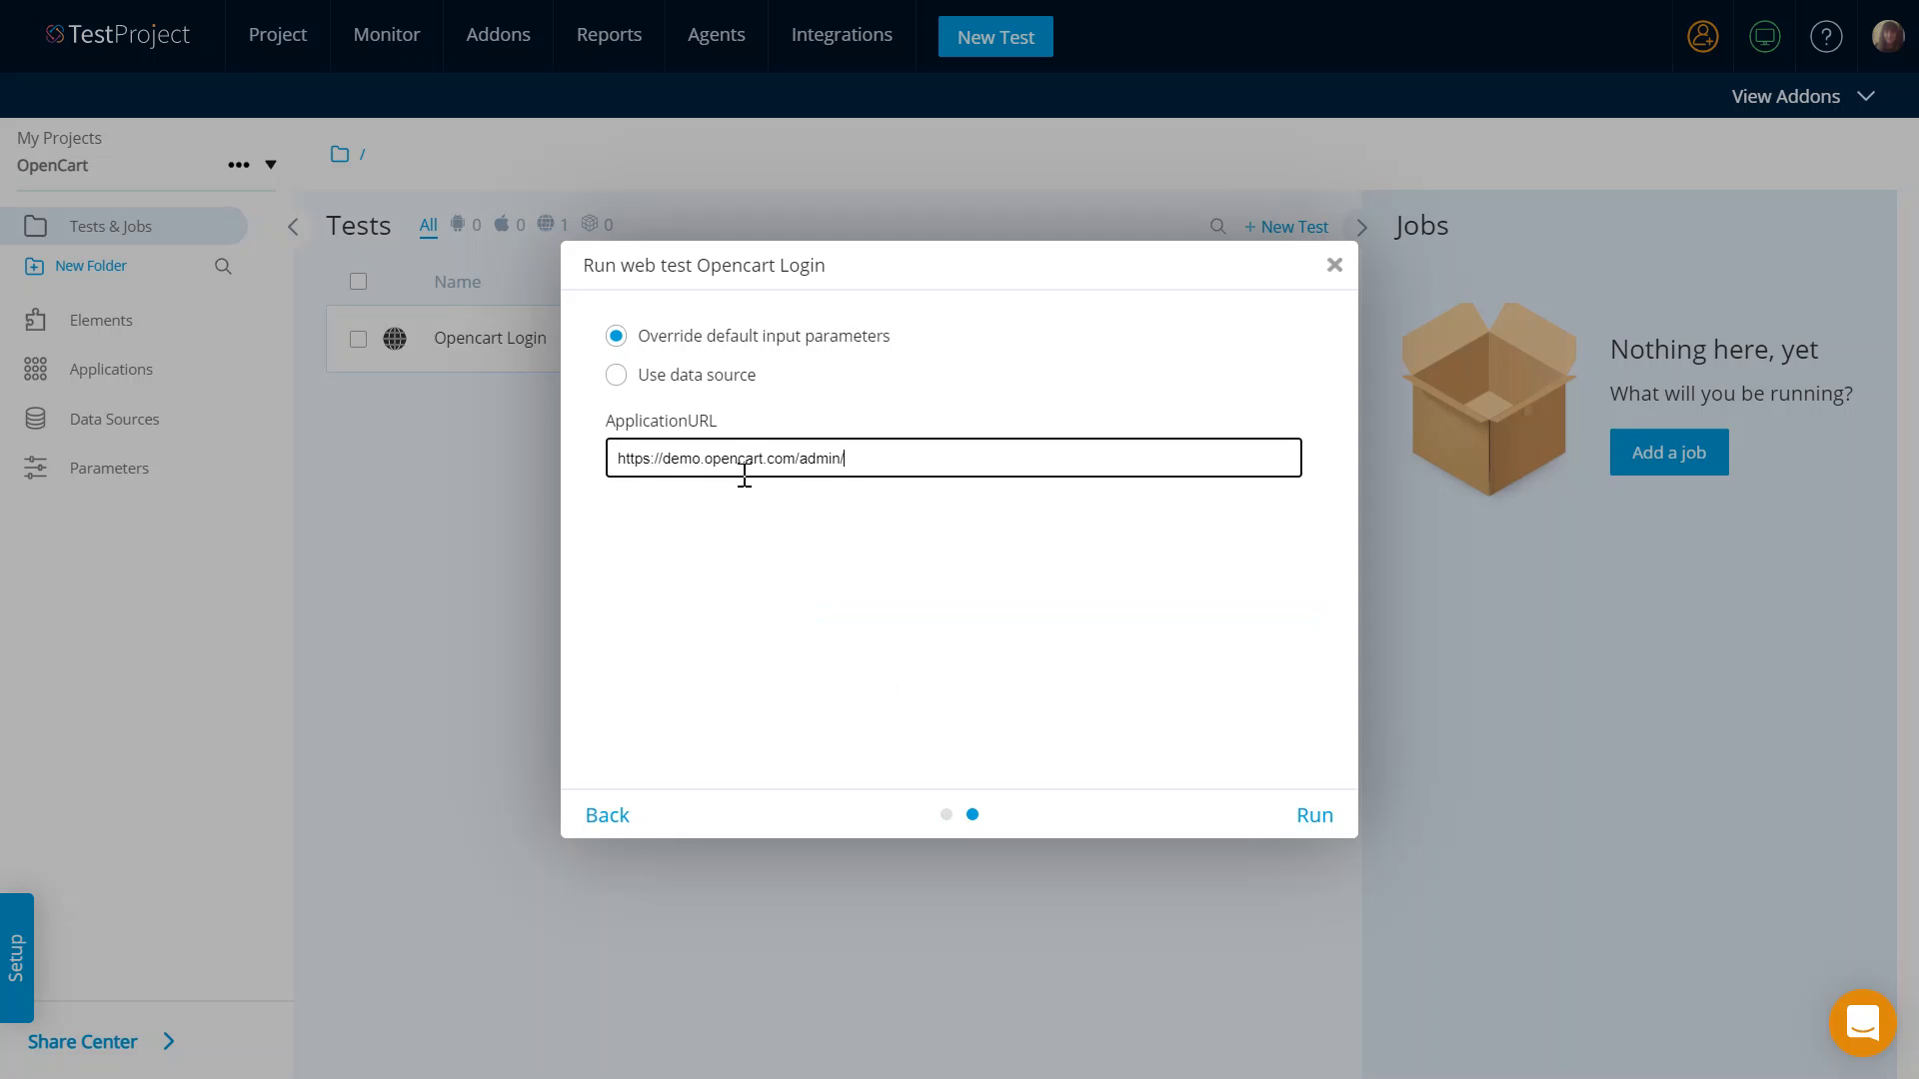
{"action": "left_click", "coordinate": [1308, 819]}
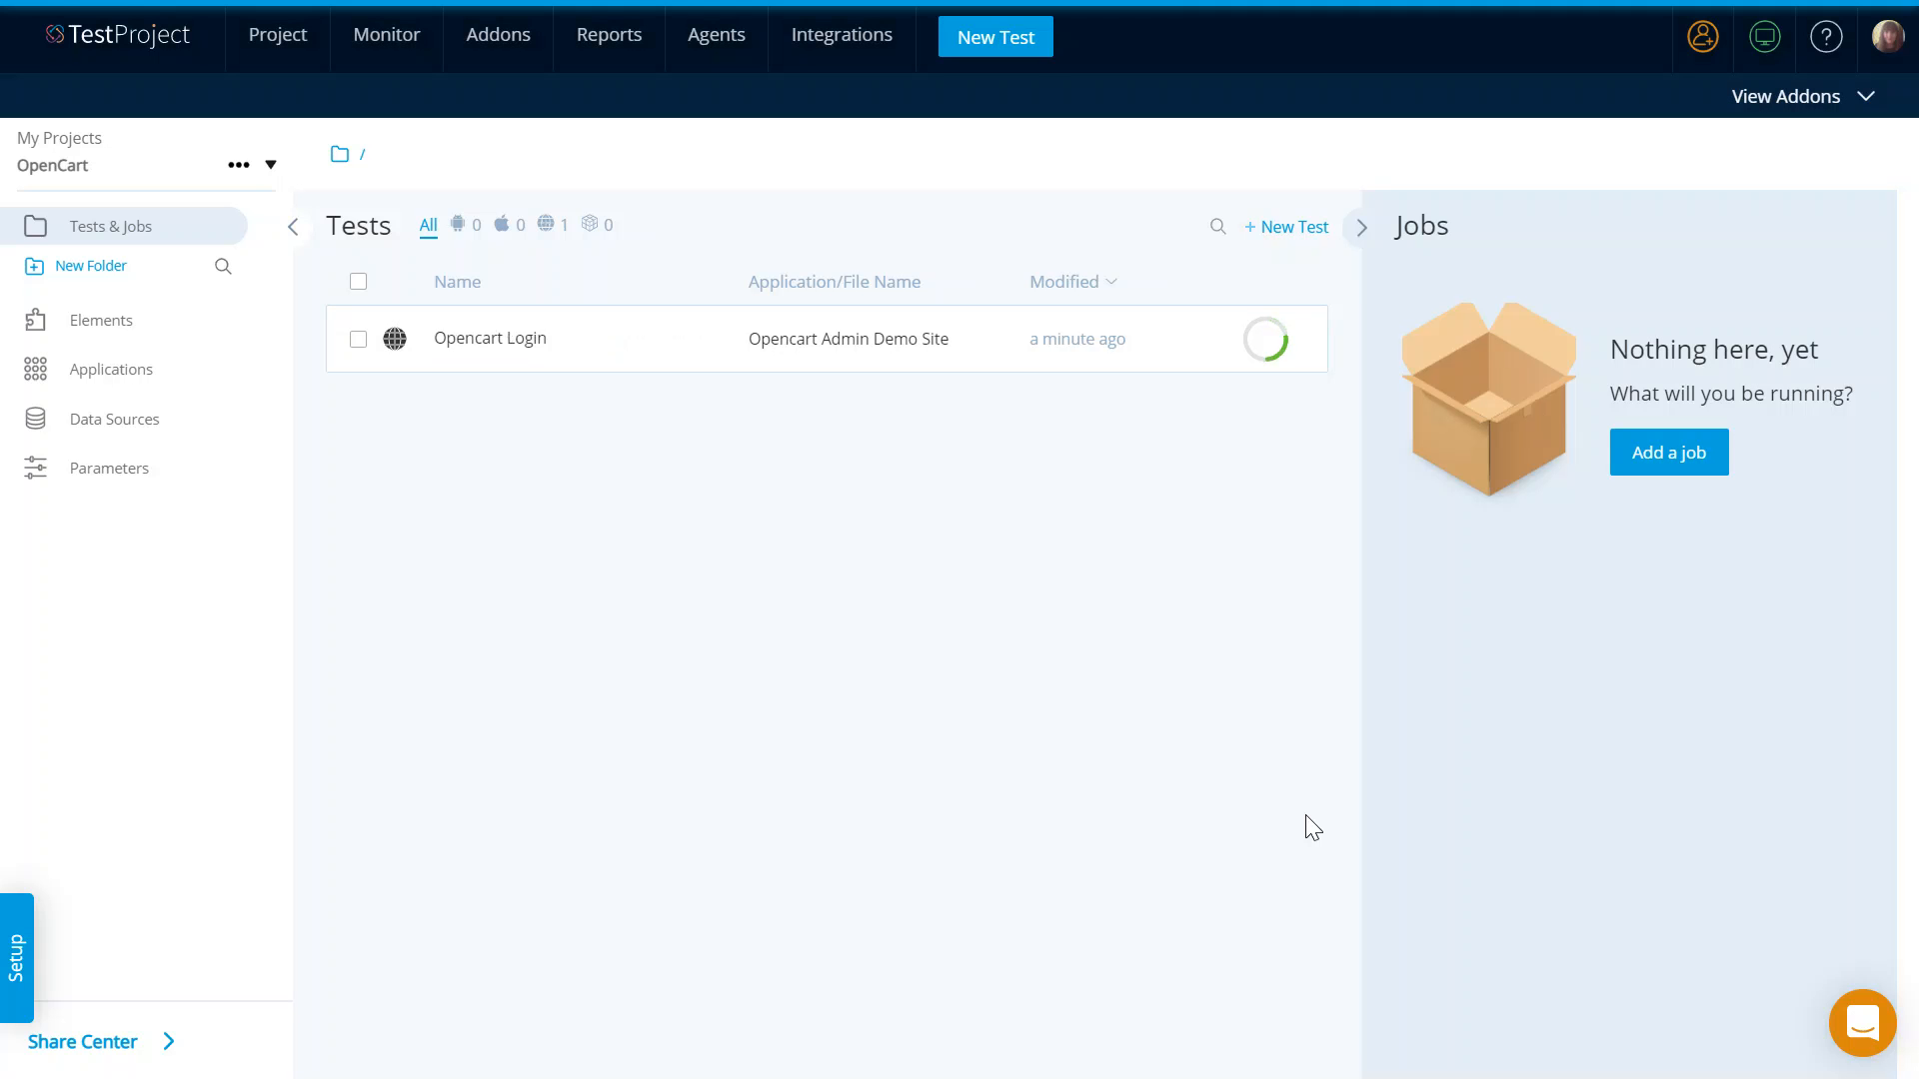